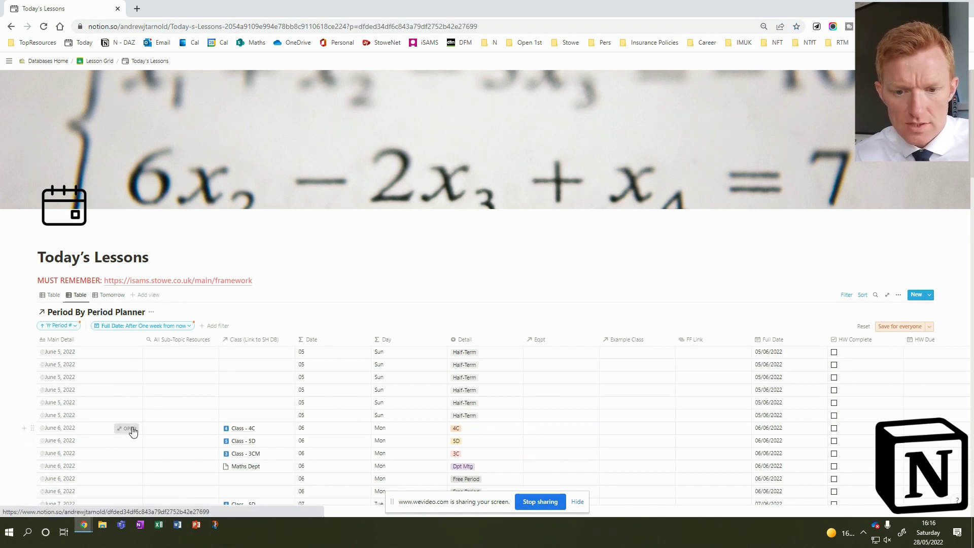
Step: Open the June 6, 2022 lesson entry as a full page and start it with an empty body
{"action": "left_click", "coordinate": [132, 429]}
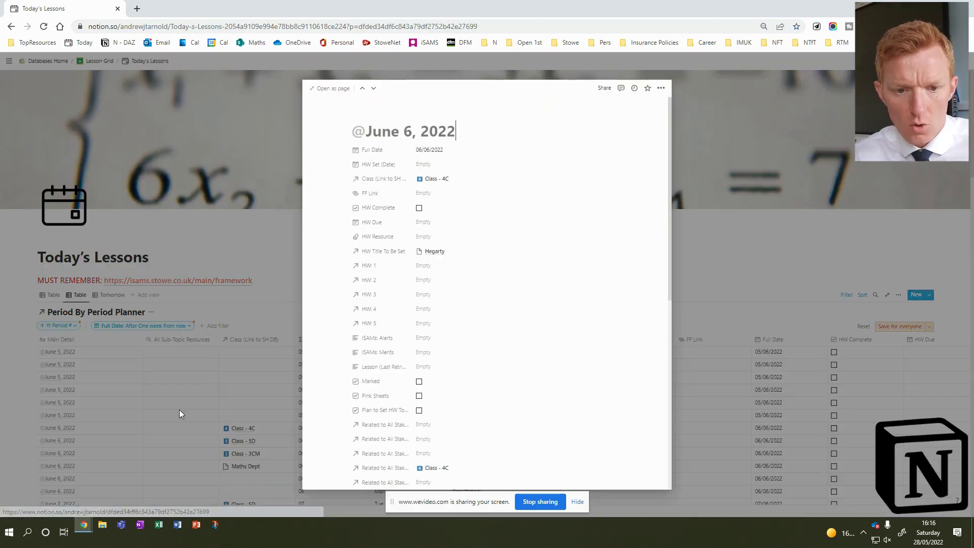
{"action": "left_click", "coordinate": [333, 90]}
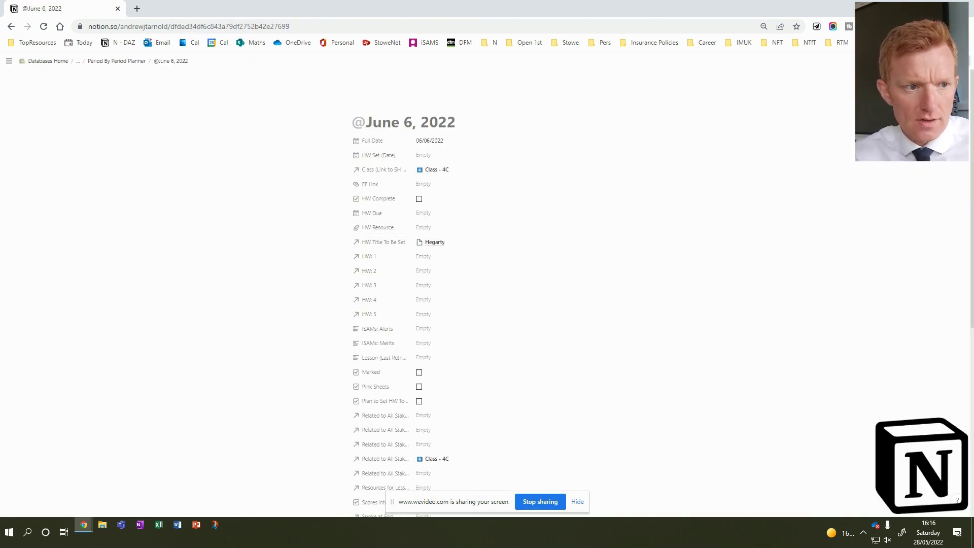
{"action": "right_click", "coordinate": [876, 122]}
{"action": "left_click", "coordinate": [676, 184]}
{"action": "scroll", "coordinate": [477, 290], "scroll_direction": "down", "scroll_amount": 4}
{"action": "scroll", "coordinate": [477, 291], "scroll_direction": "down", "scroll_amount": 3}
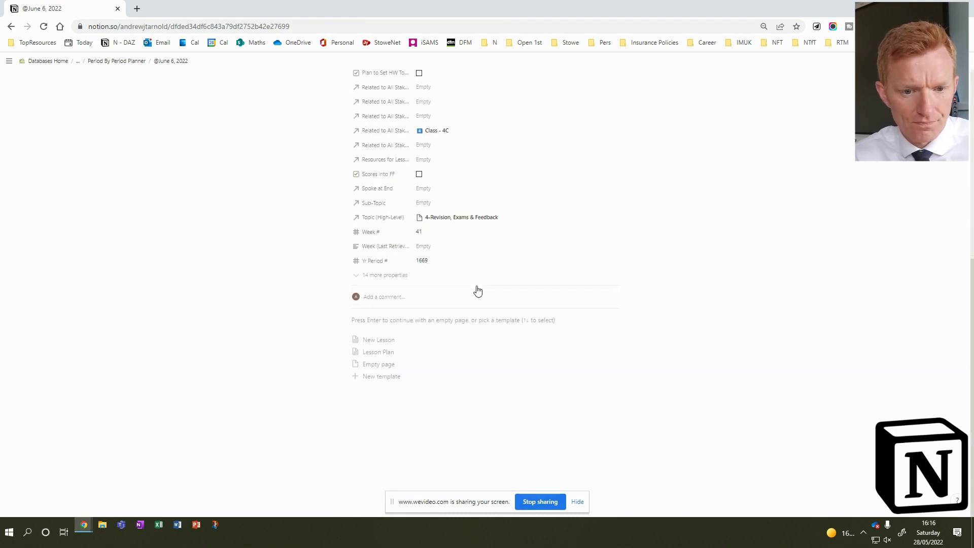
{"action": "left_click", "coordinate": [391, 439]}
Step: Add a /page sub-page titled 'Lesson Plan' and set it to full width
{"action": "type", "text": "/page"}
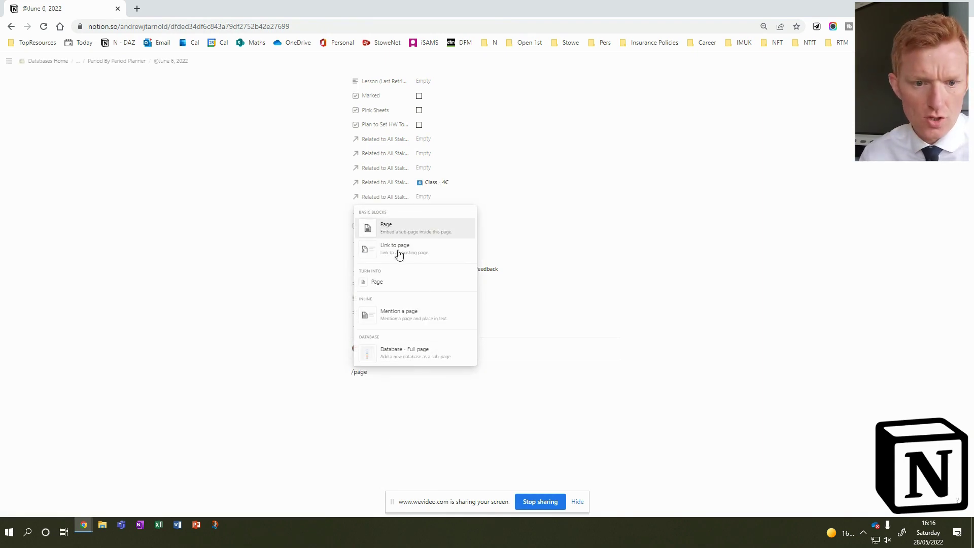
{"action": "left_click", "coordinate": [385, 224]}
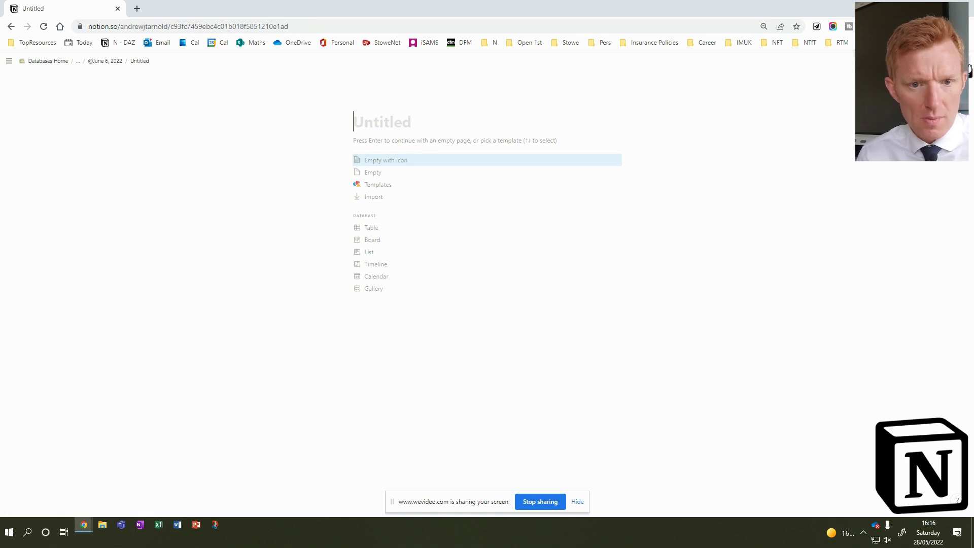
{"action": "type", "text": "Lesso"}
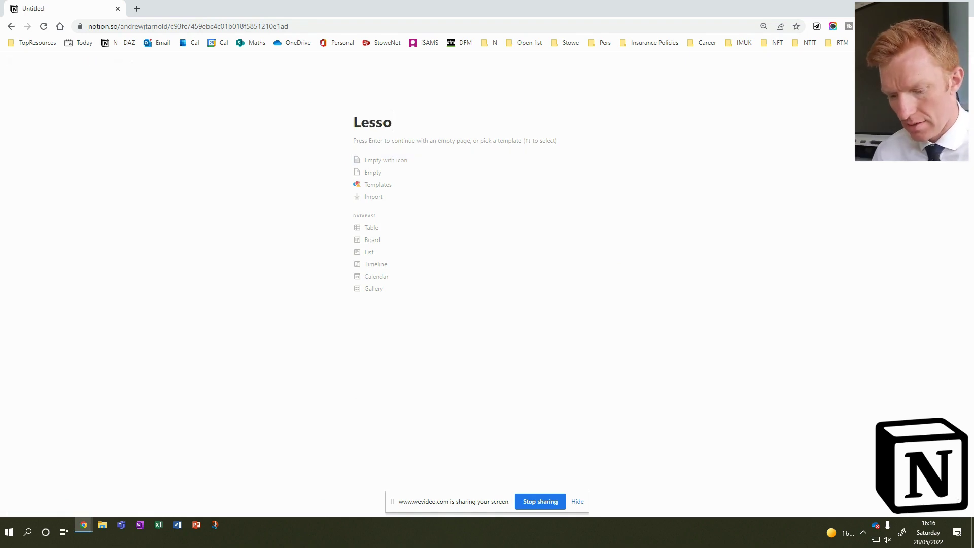
{"action": "type", "text": "n Plan"}
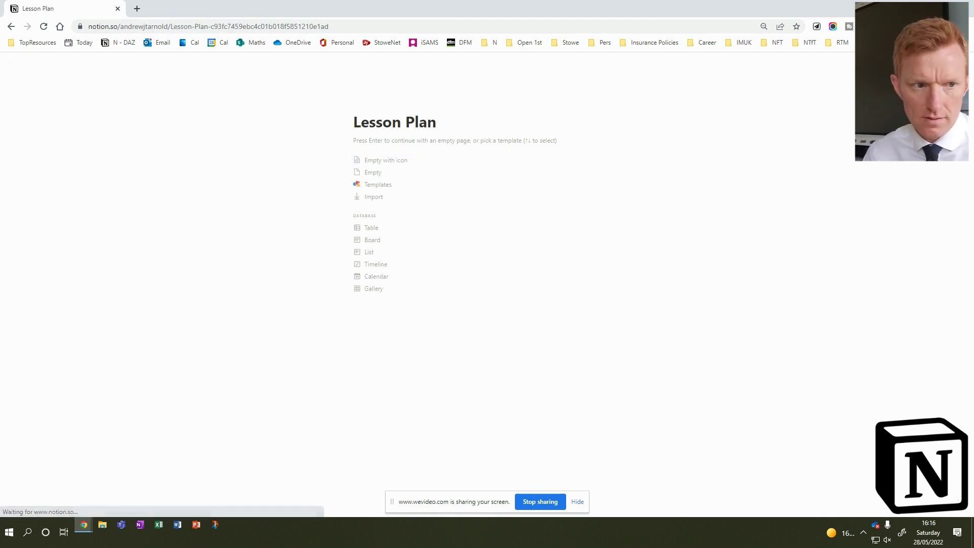
{"action": "left_click", "coordinate": [959, 61]}
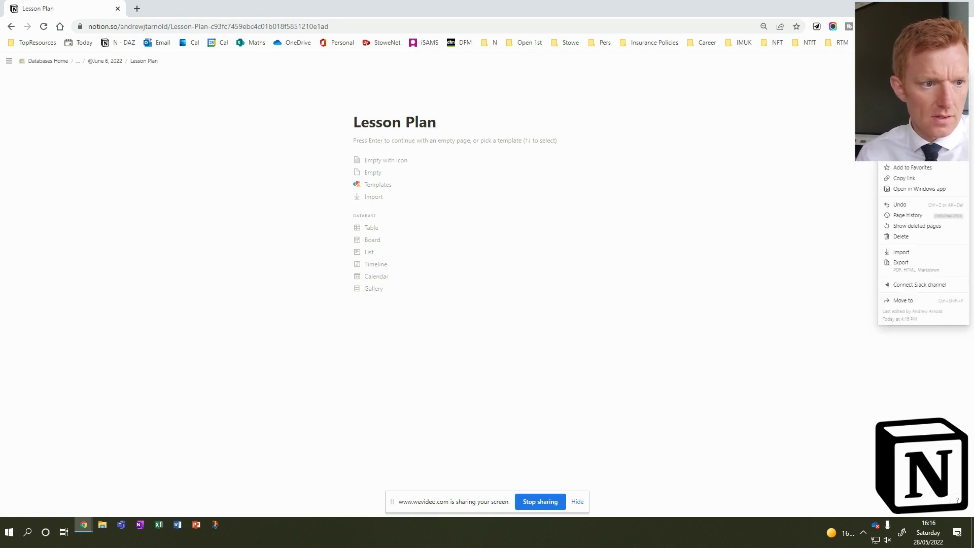
{"action": "left_click", "coordinate": [958, 150]}
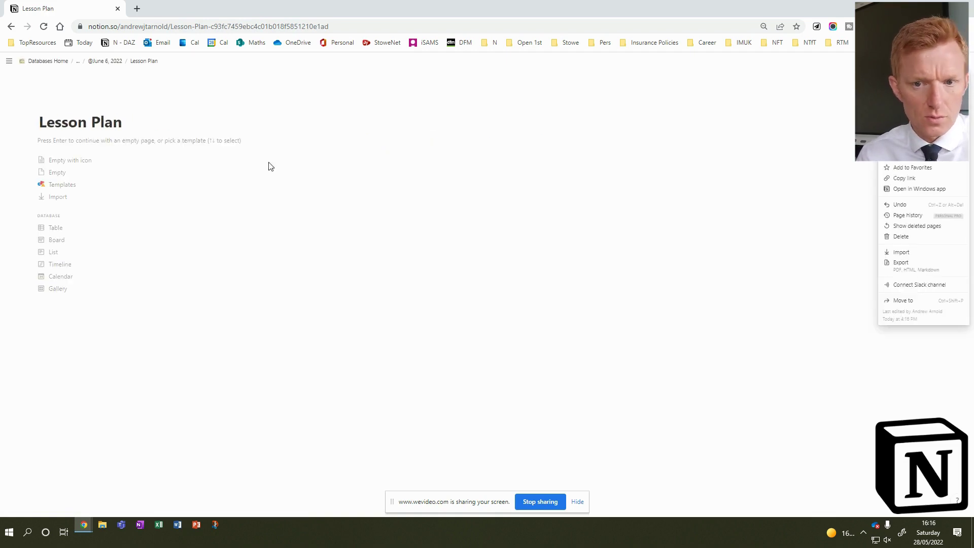
{"action": "left_click", "coordinate": [42, 97]}
Step: Add an icon and a cover to the page, switching the browser to full screen and the cover to Earth
{"action": "left_click", "coordinate": [53, 108]}
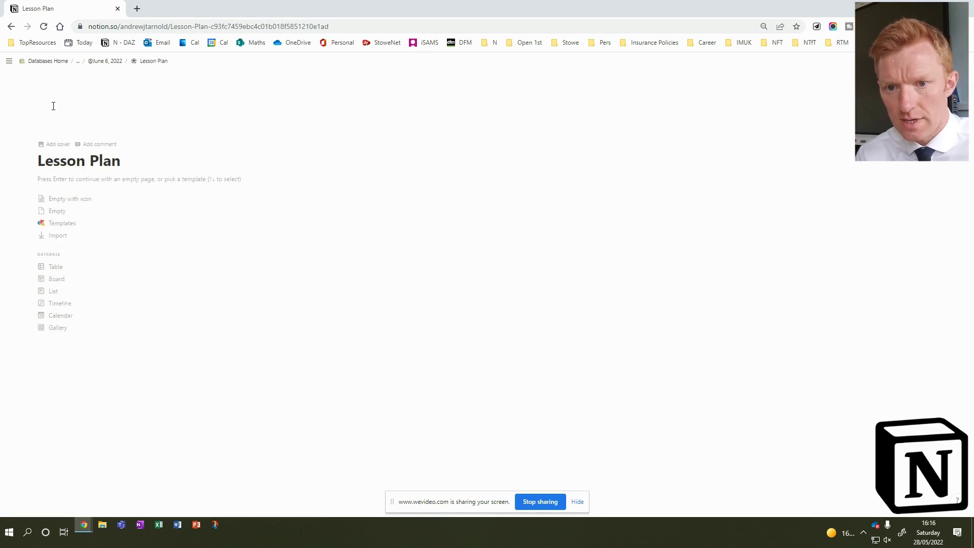
{"action": "left_click", "coordinate": [57, 145]}
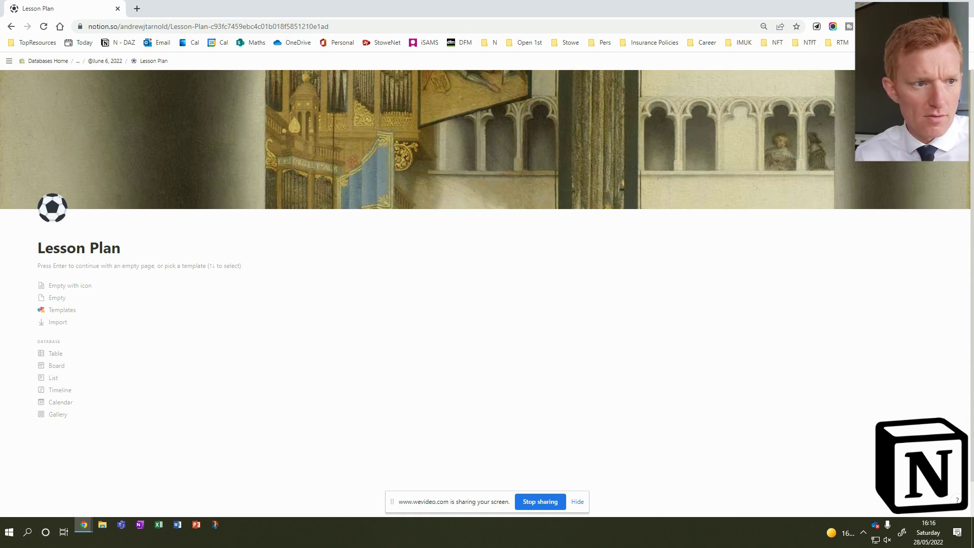
{"action": "left_click", "coordinate": [964, 26]}
{"action": "left_click", "coordinate": [962, 121]}
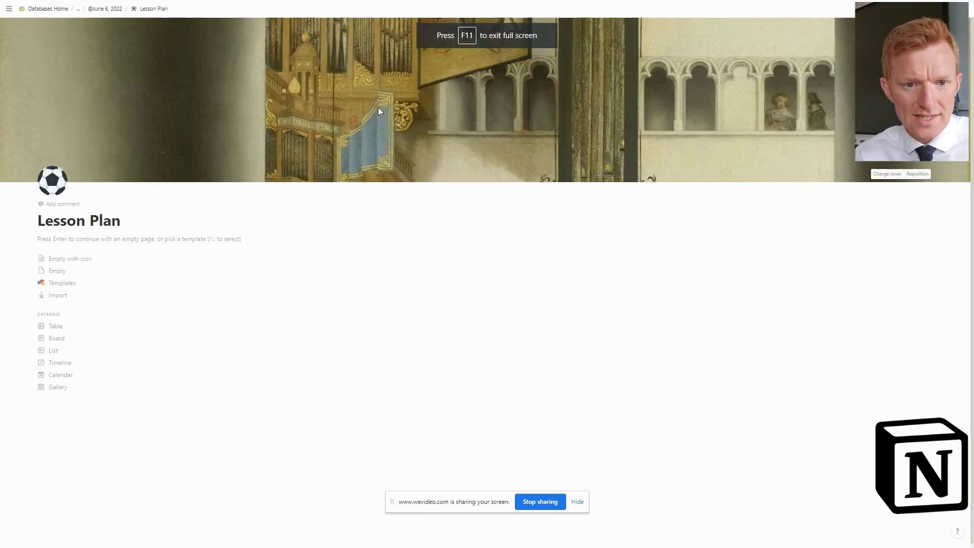
{"action": "left_click", "coordinate": [885, 173]}
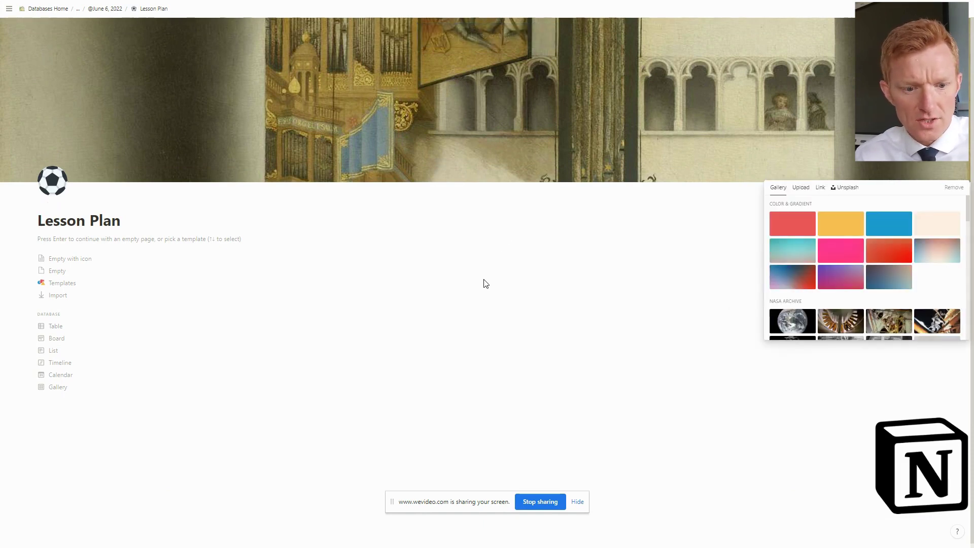
{"action": "left_click", "coordinate": [576, 502]}
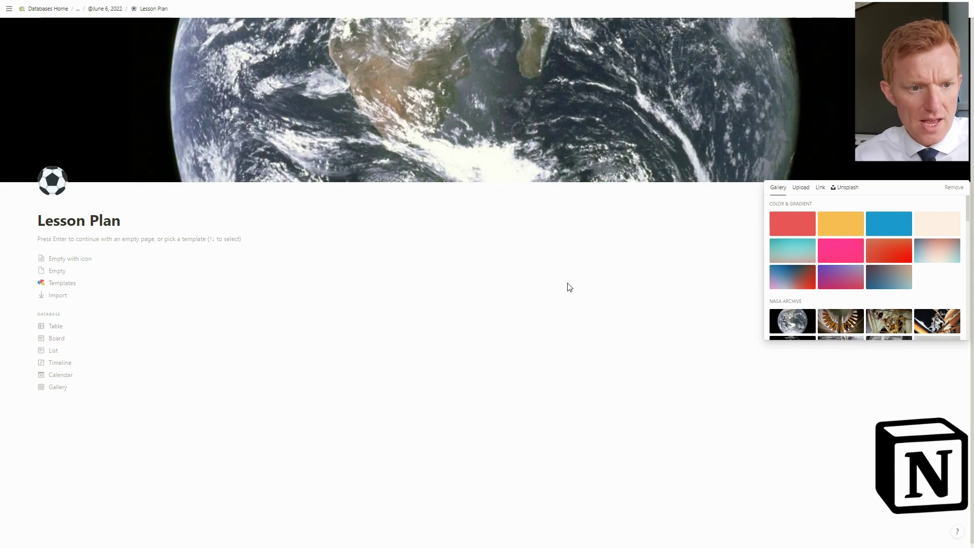
Step: Search the emoji picker for 'math' and set the page icon to the plus sign
{"action": "left_click", "coordinate": [52, 181]}
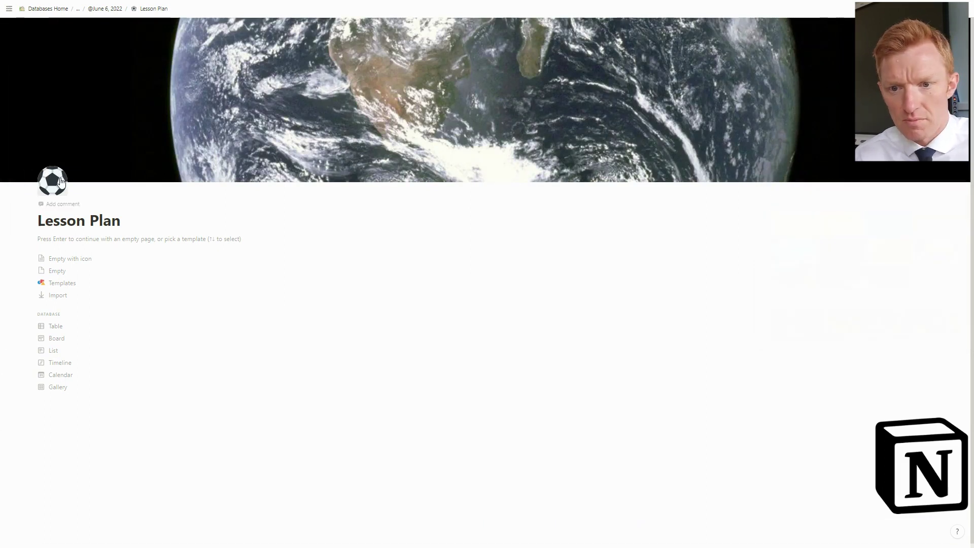
{"action": "left_click", "coordinate": [52, 180]}
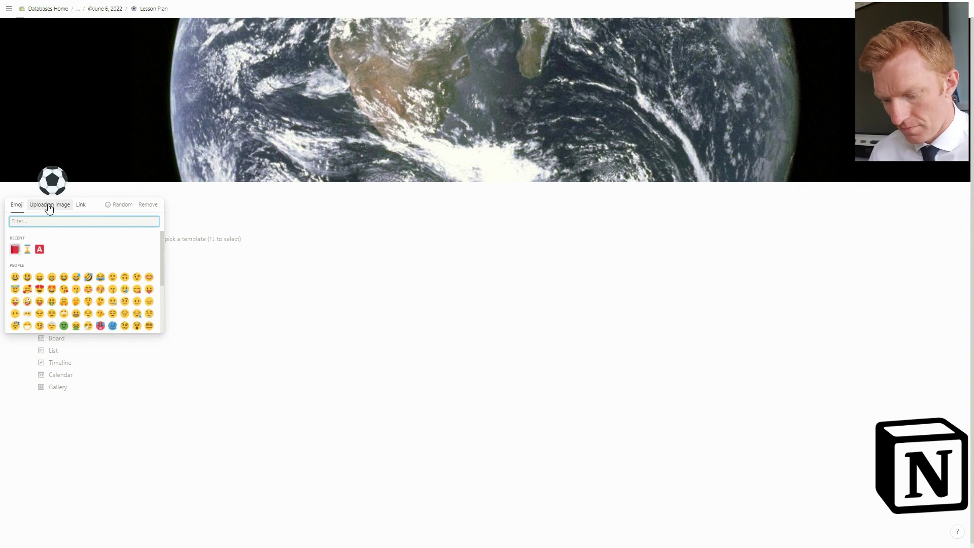
{"action": "type", "text": "maths"}
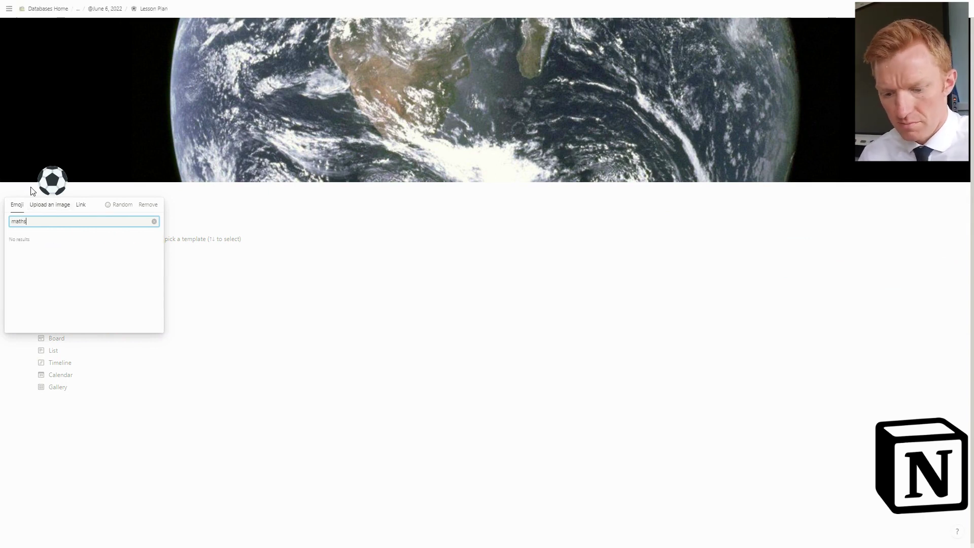
{"action": "key", "text": "BackSpace"}
{"action": "key", "text": "BackSpace"}
{"action": "key", "text": "BackSpace"}
{"action": "key", "text": "BackSpace"}
{"action": "key", "text": "BackSpace"}
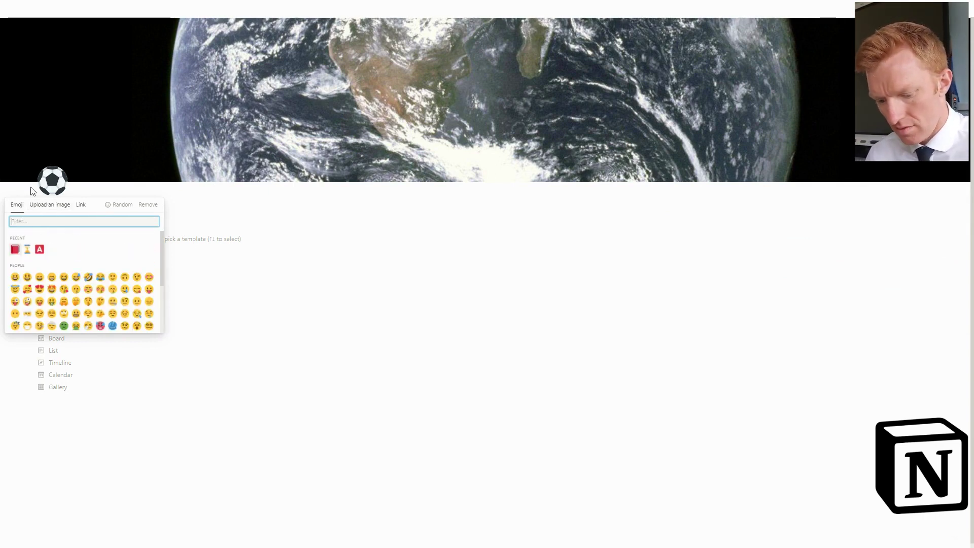
{"action": "type", "text": "math"}
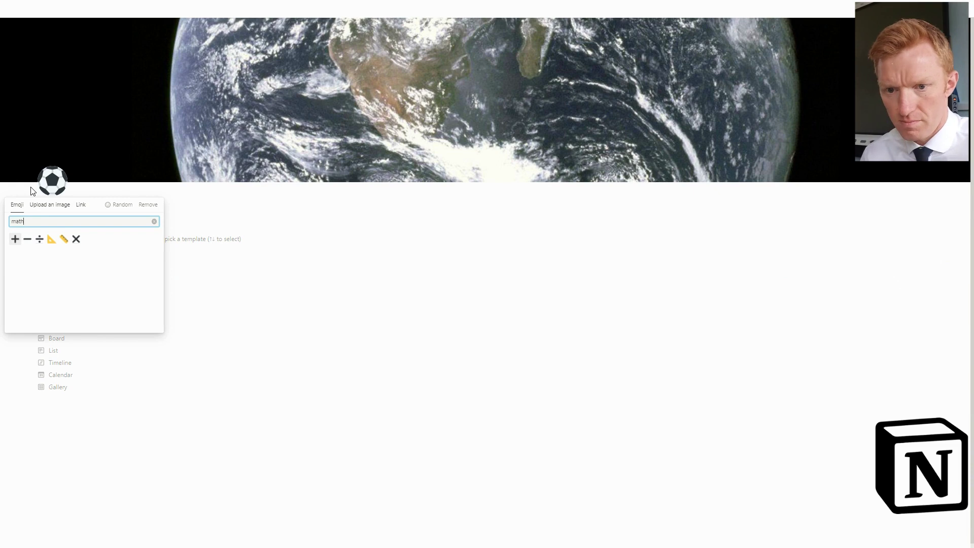
{"action": "left_click", "coordinate": [16, 239]}
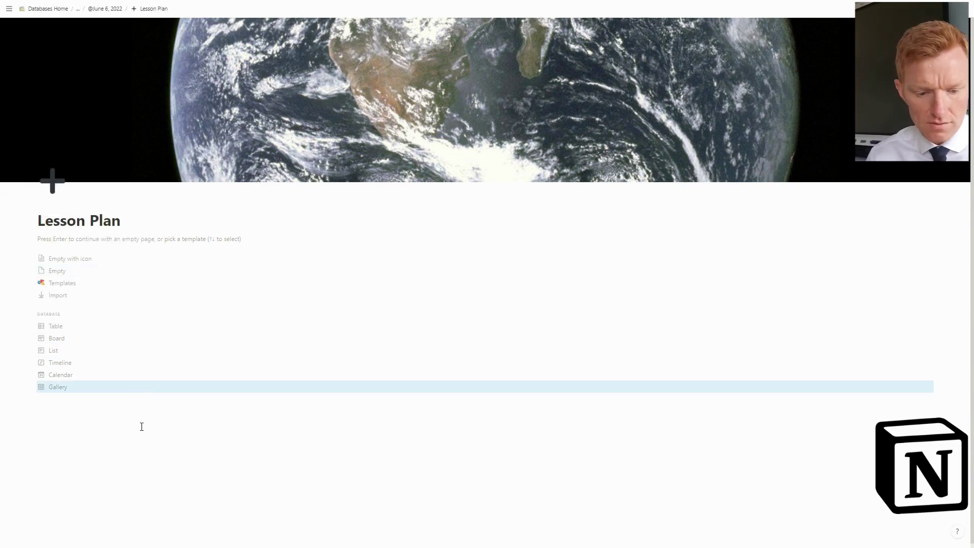
Step: Add a 'Reminders' toggle list with red text to the empty Lesson Plan page
{"action": "left_click", "coordinate": [144, 478]}
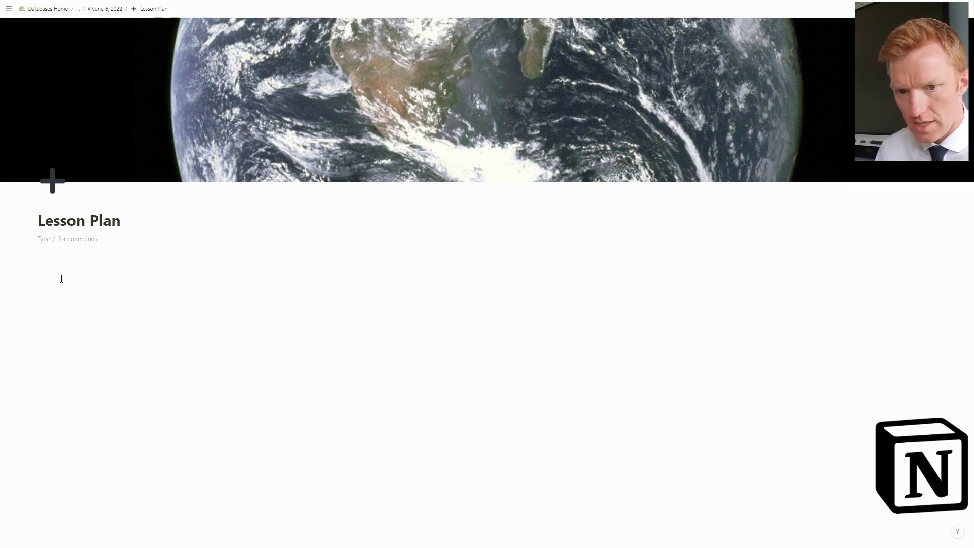
{"action": "type", "text": "/"}
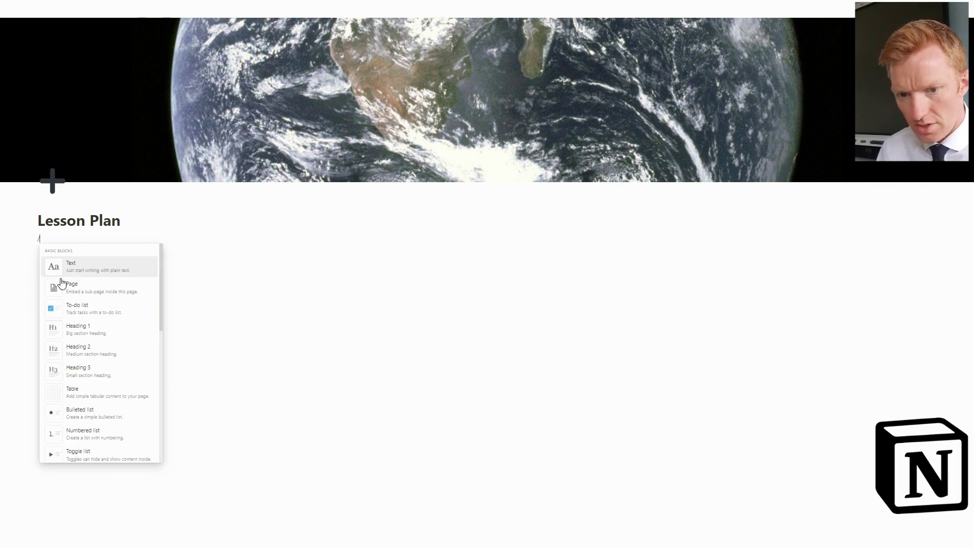
{"action": "type", "text": "toggle"}
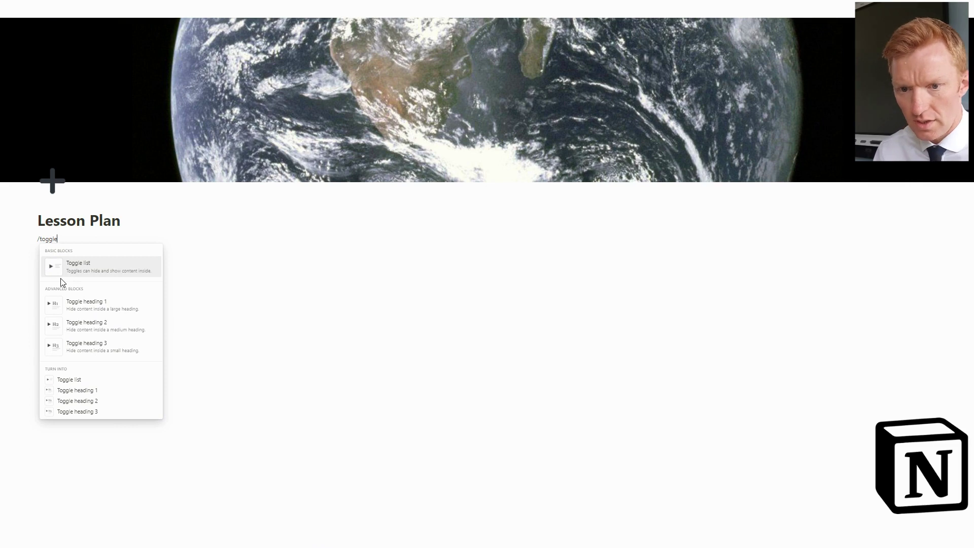
{"action": "left_click", "coordinate": [72, 270]}
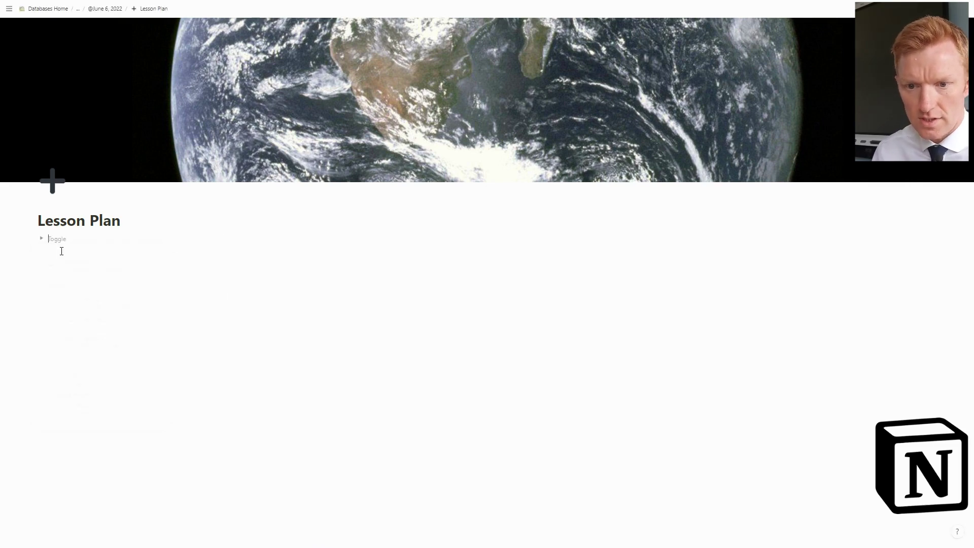
{"action": "left_click", "coordinate": [41, 240]}
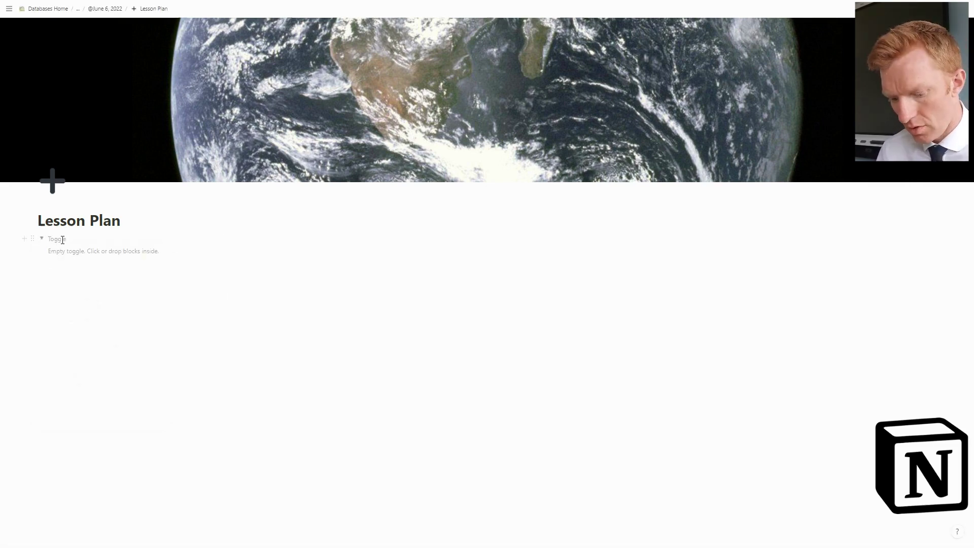
{"action": "type", "text": "Reminders"}
{"action": "left_click", "coordinate": [32, 238]}
{"action": "mouse_move", "coordinate": [75, 288]}
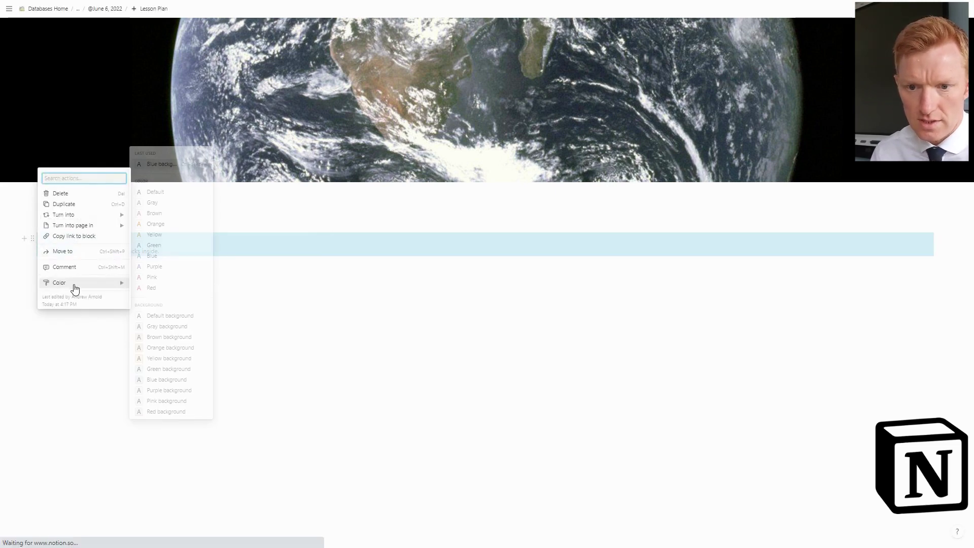
{"action": "left_click", "coordinate": [163, 288]}
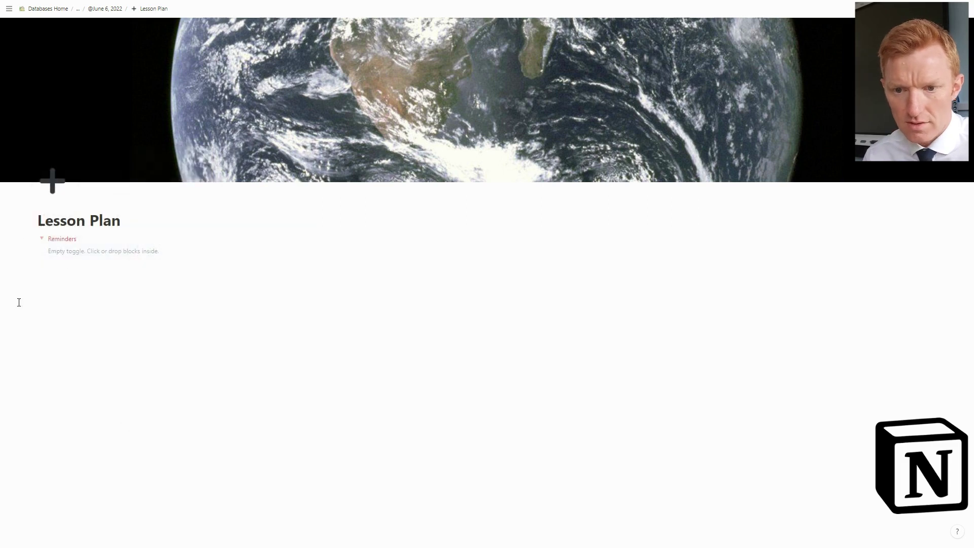
Step: Write a gray 'Register' line inside the Reminders toggle and select the word
{"action": "left_click", "coordinate": [78, 252]}
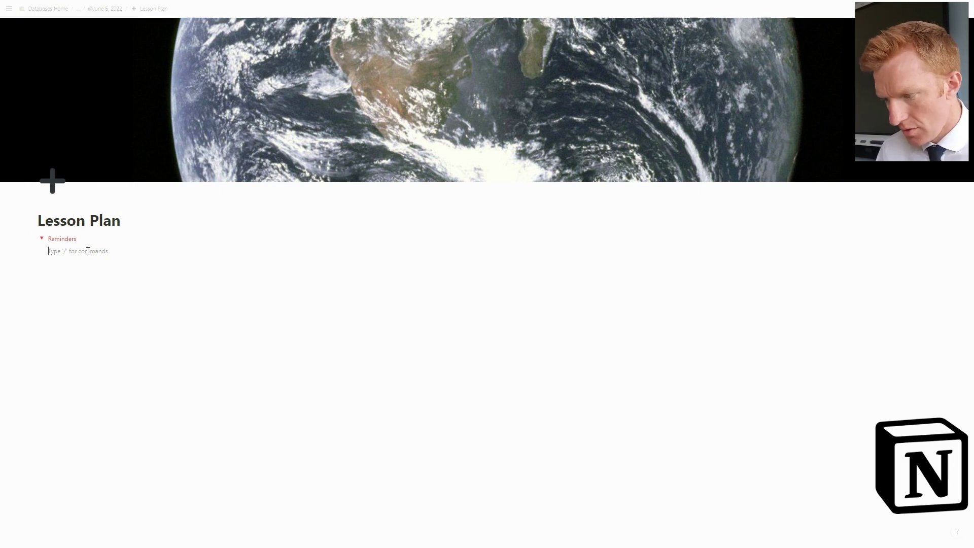
{"action": "type", "text": "Register"}
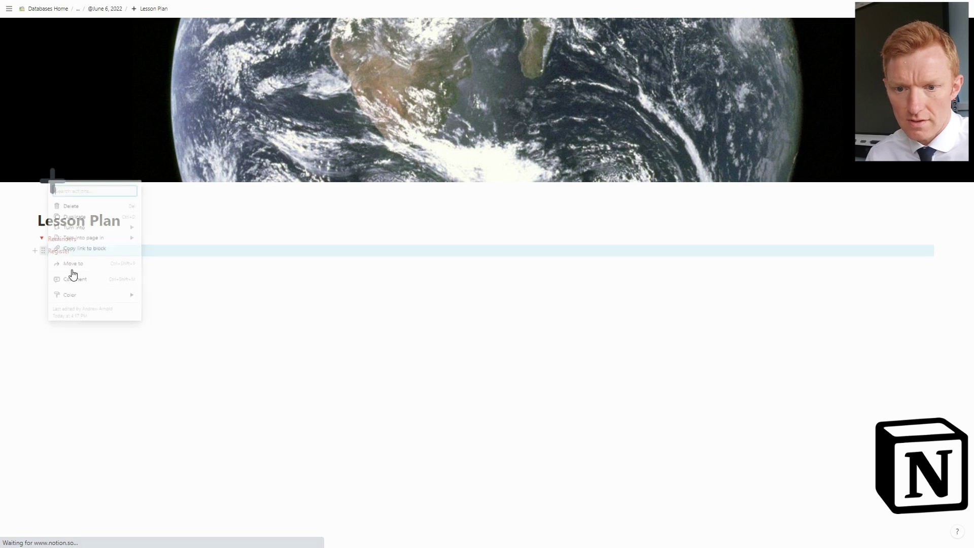
{"action": "left_click", "coordinate": [43, 250]}
{"action": "mouse_move", "coordinate": [96, 298]}
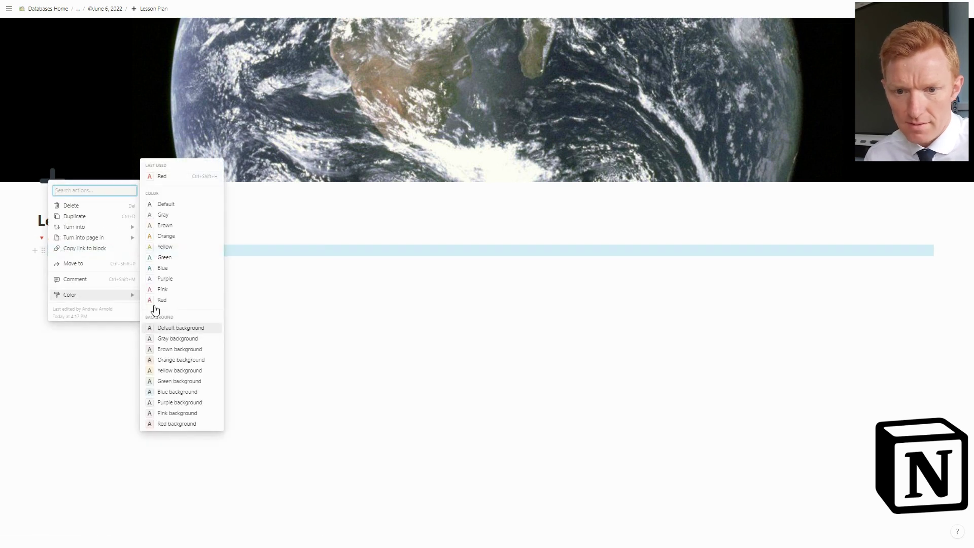
{"action": "left_click", "coordinate": [163, 215]}
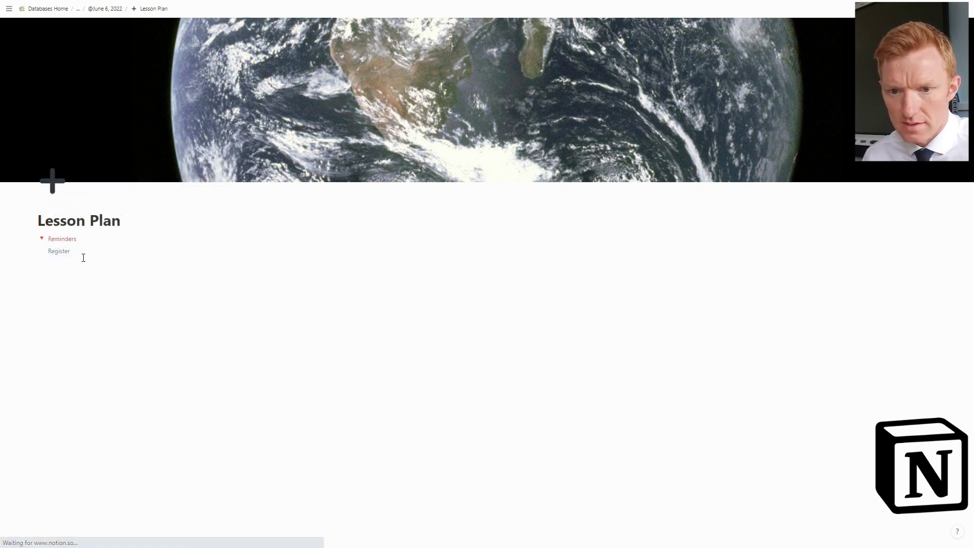
{"action": "left_click_drag", "start_coordinate": [76, 250], "coordinate": [45, 252]}
Step: Link 'Register' to a new page named 'Your Register Platform' and close the location picker
{"action": "key", "text": "ctrl+k"}
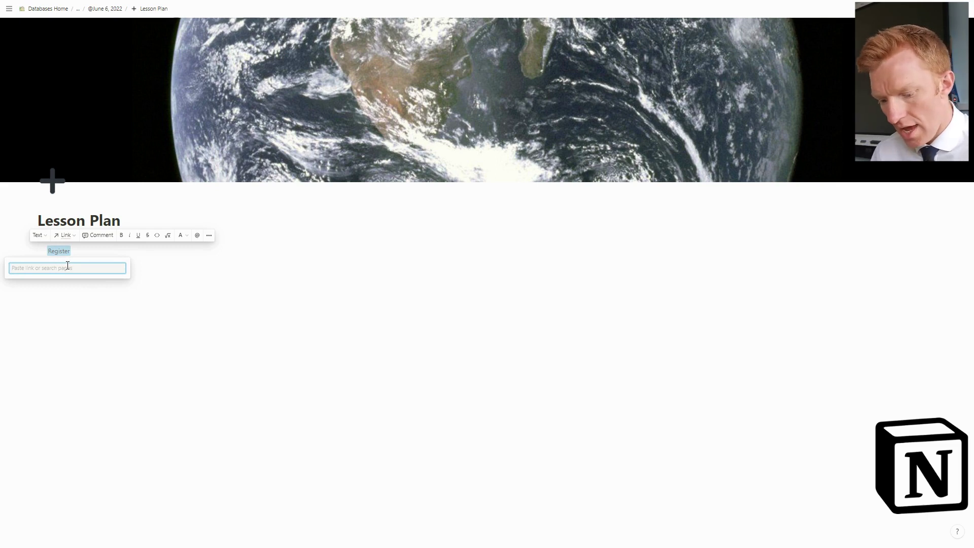
{"action": "type", "text": "Your"}
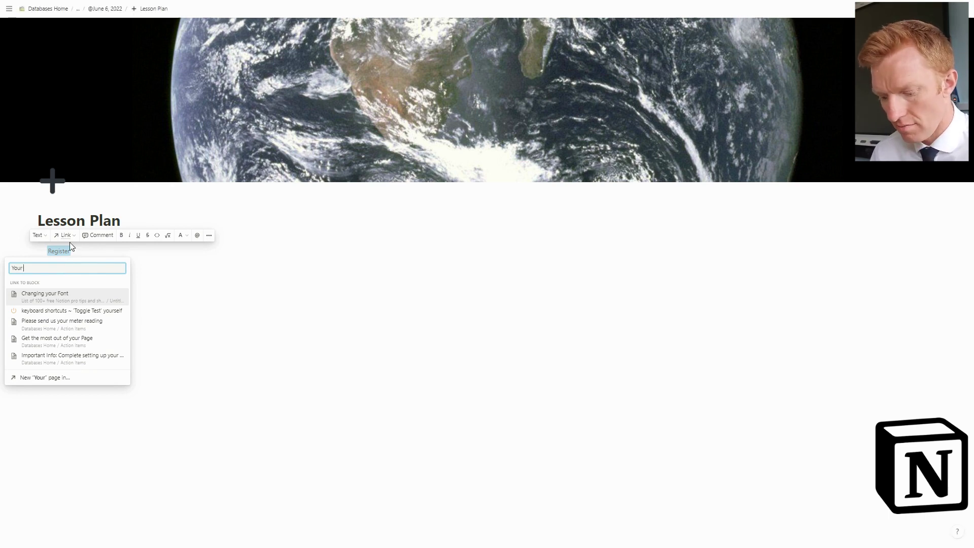
{"action": "type", "text": "Register"}
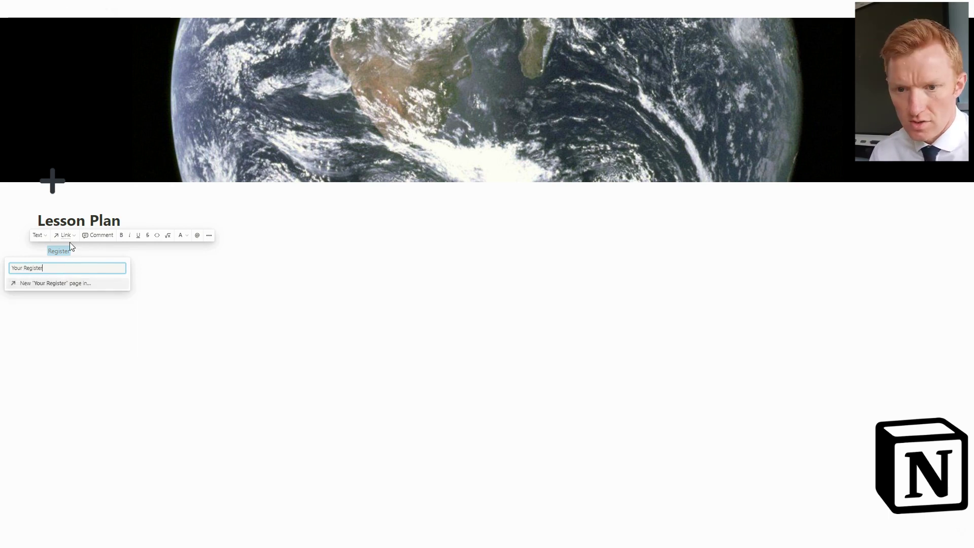
{"action": "type", "text": " Platfo"}
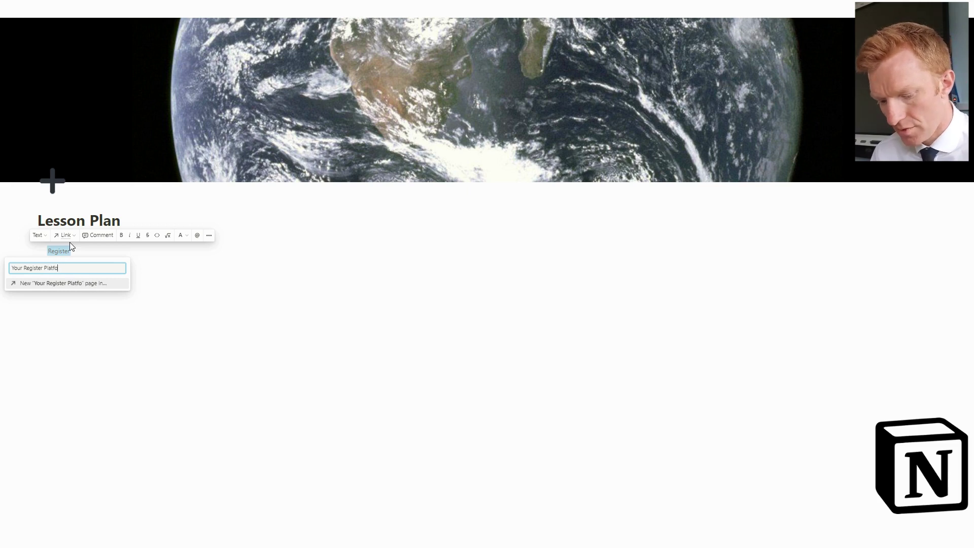
{"action": "type", "text": "rm"}
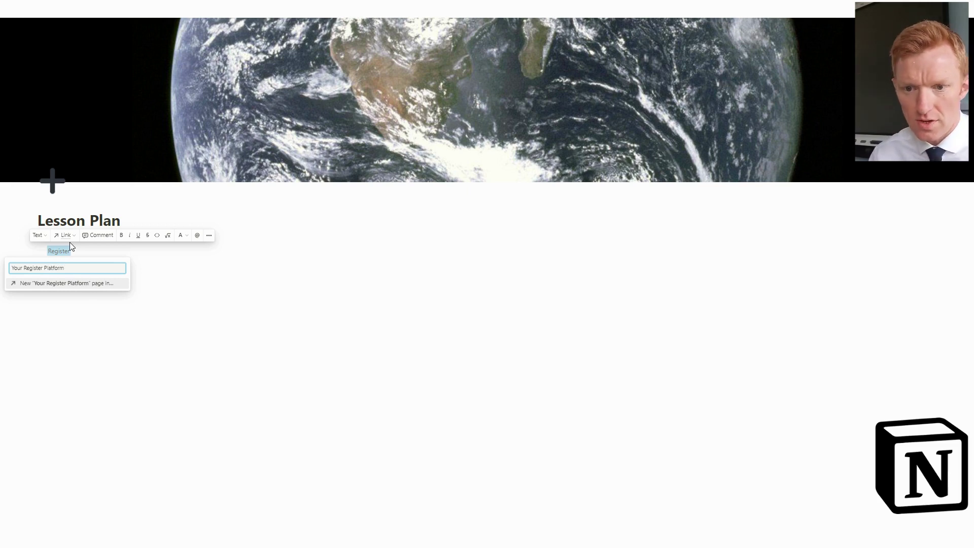
{"action": "left_click", "coordinate": [68, 287]}
{"action": "key", "text": "Escape"}
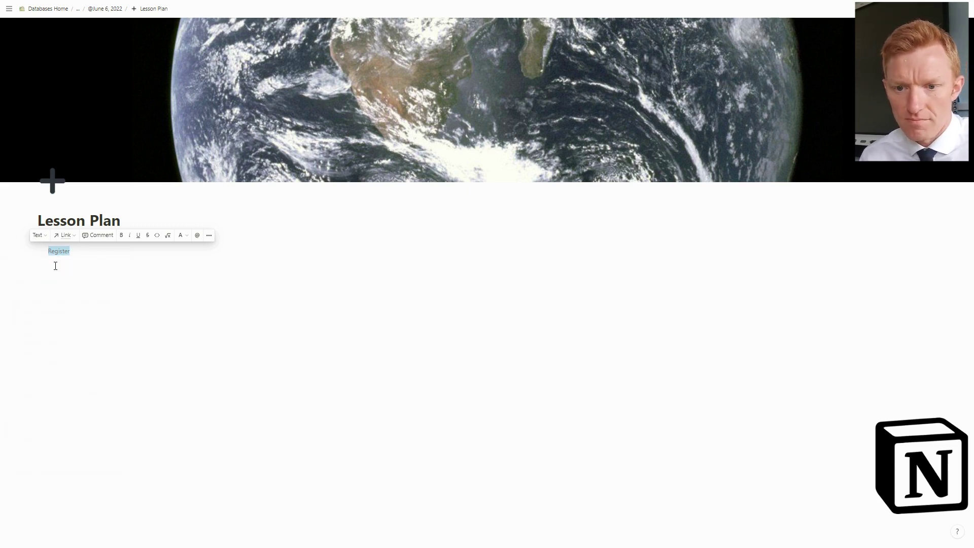
Step: Exit fullscreen, open draustinmaths.com/algebra in a new tab and select its URL
{"action": "left_click", "coordinate": [85, 294]}
{"action": "key", "text": "F11"}
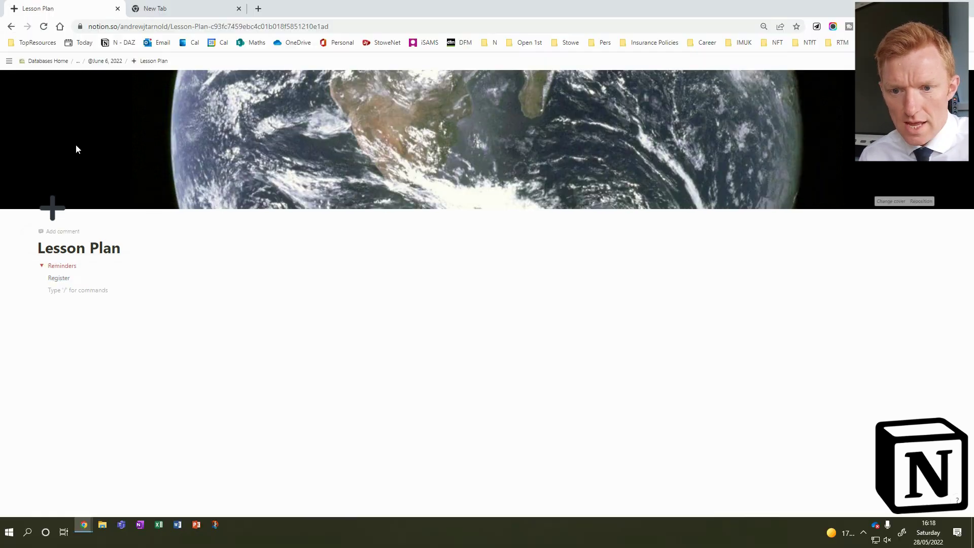
{"action": "left_click", "coordinate": [178, 10]}
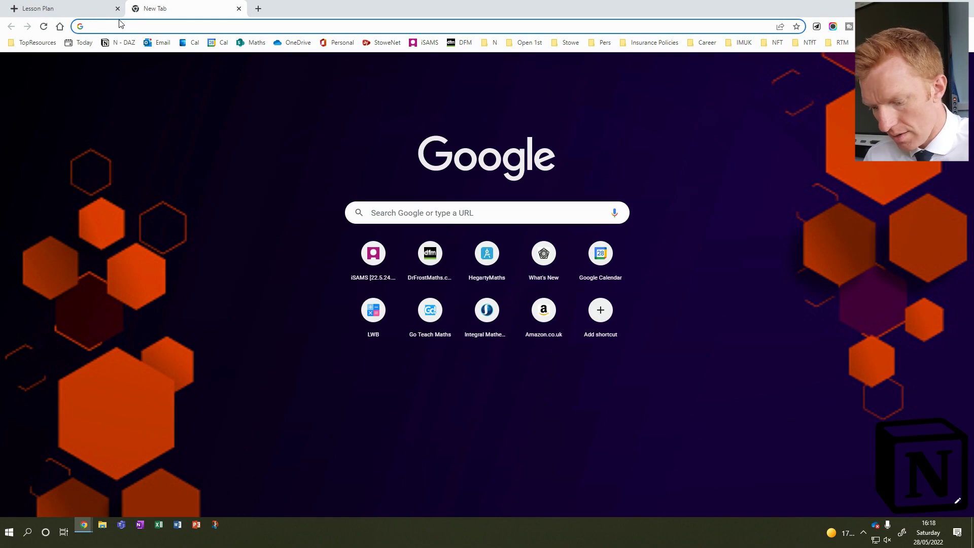
{"action": "type", "text": "www.drau"}
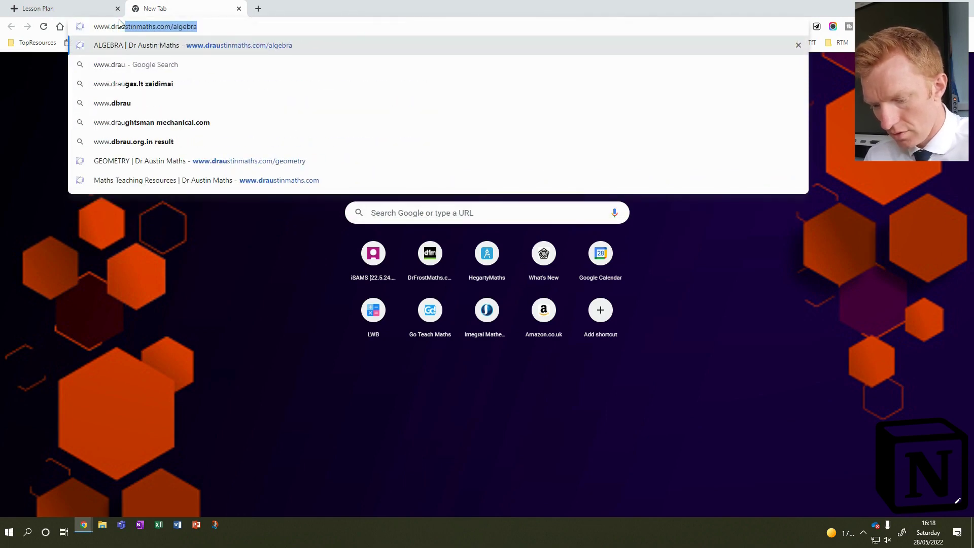
{"action": "type", "text": "s"}
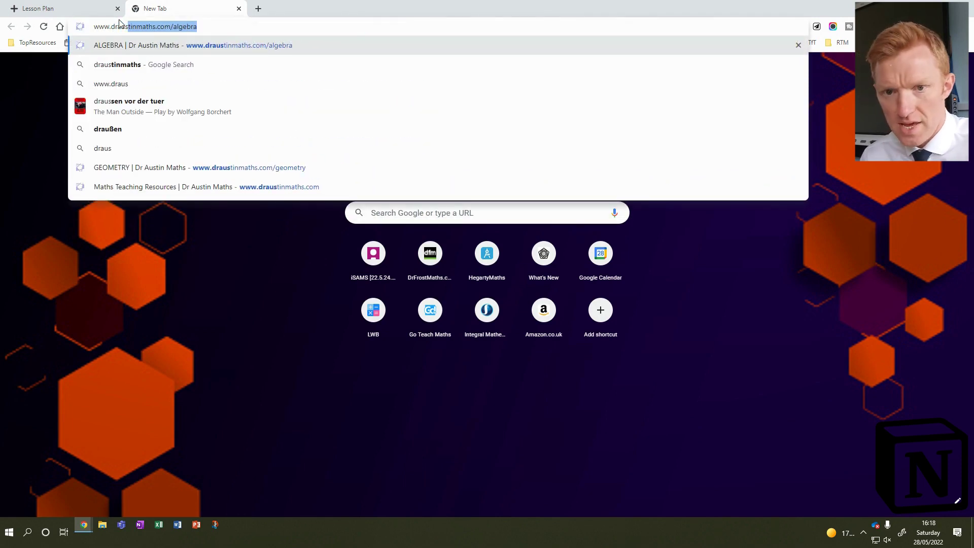
{"action": "left_click", "coordinate": [178, 45]}
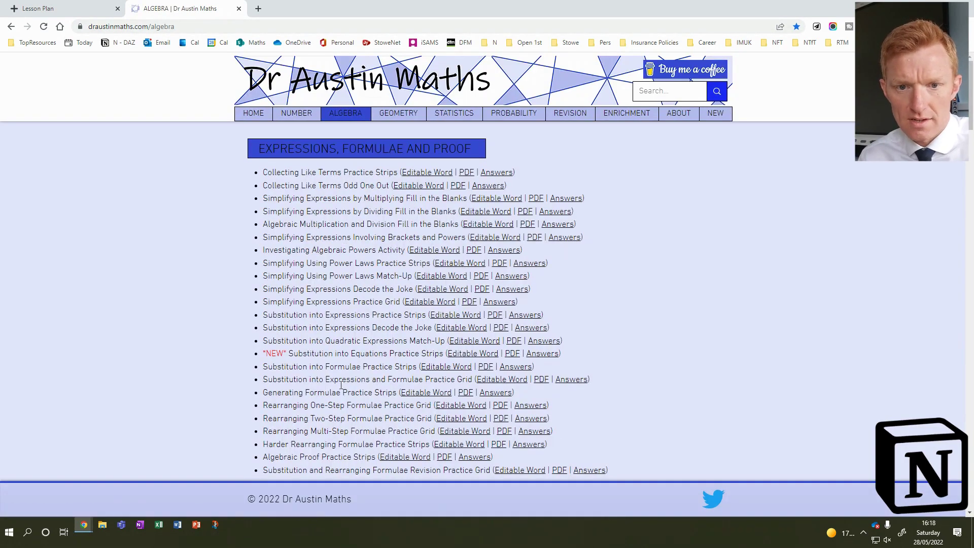
{"action": "left_click", "coordinate": [215, 28]}
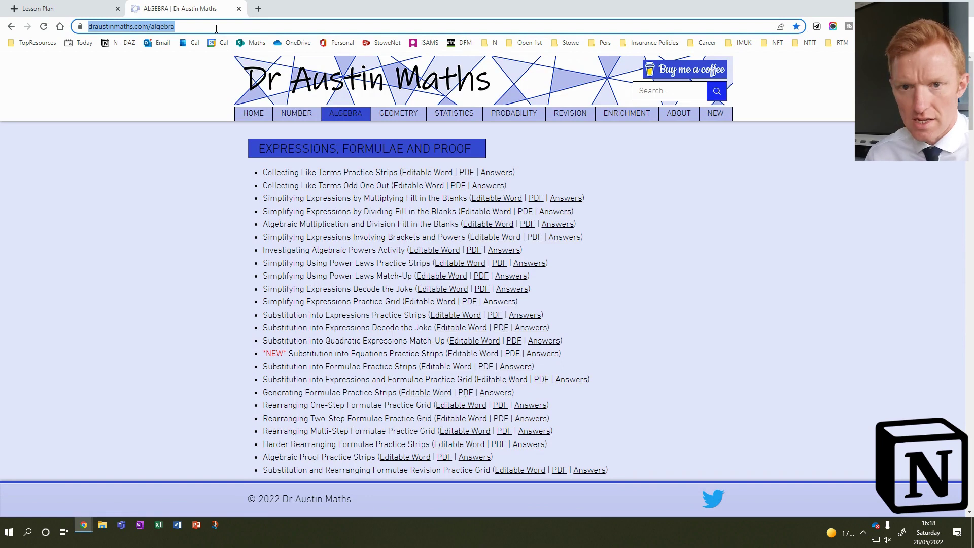
Step: Paste the Algebra page URL on the empty line below Register and create an embed
{"action": "left_click", "coordinate": [77, 8]}
{"action": "left_click", "coordinate": [178, 10]}
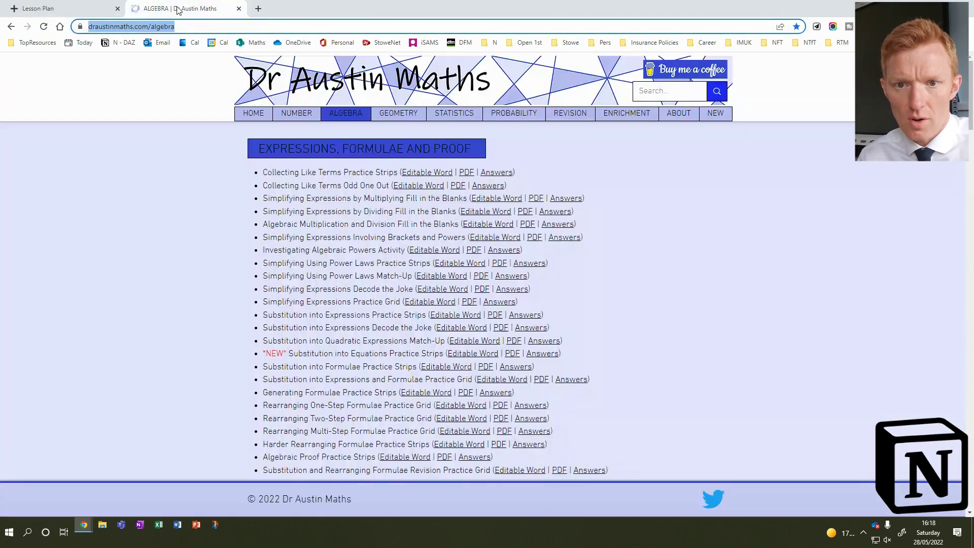
{"action": "left_click", "coordinate": [92, 11]}
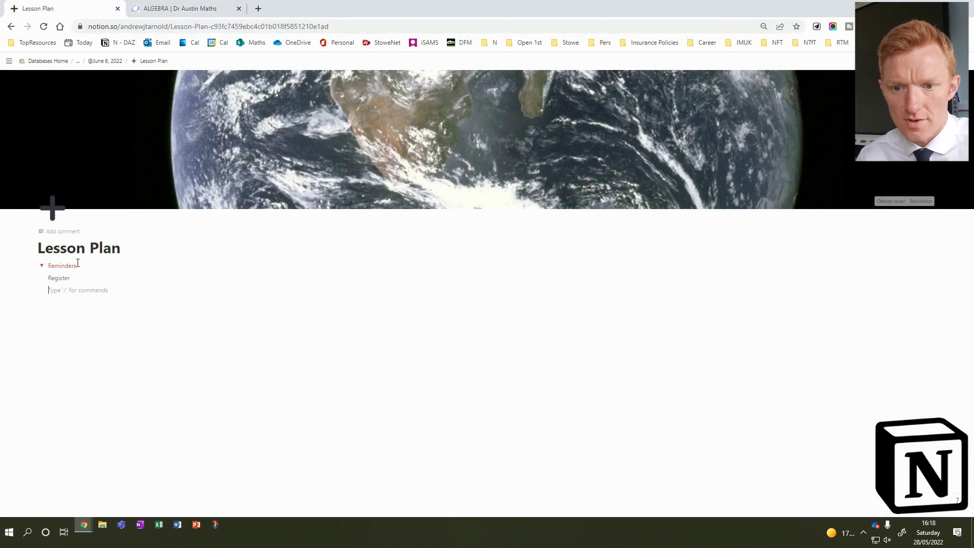
{"action": "key", "text": "ctrl+v"}
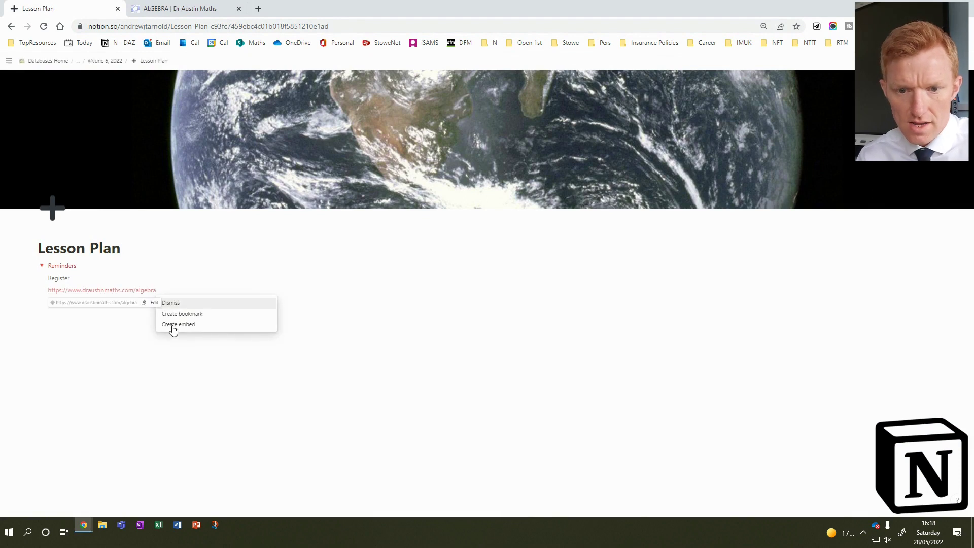
{"action": "left_click", "coordinate": [174, 323]}
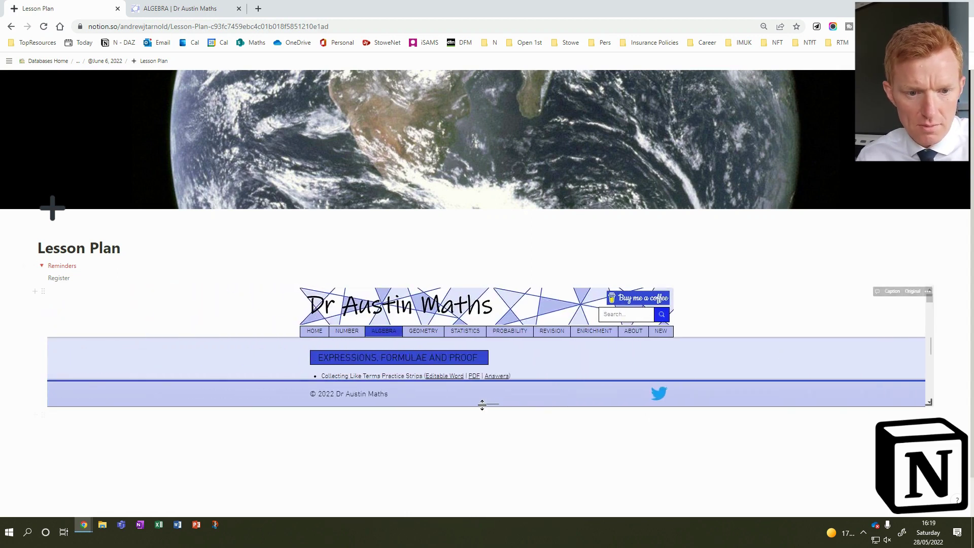
Step: Drag the Dr Austin Maths embed's bottom edge down to make it taller
{"action": "left_click_drag", "start_coordinate": [487, 405], "coordinate": [484, 482]}
{"action": "scroll", "coordinate": [485, 483], "scroll_direction": "down", "scroll_amount": 2}
{"action": "scroll", "coordinate": [493, 487], "scroll_direction": "down", "scroll_amount": 1}
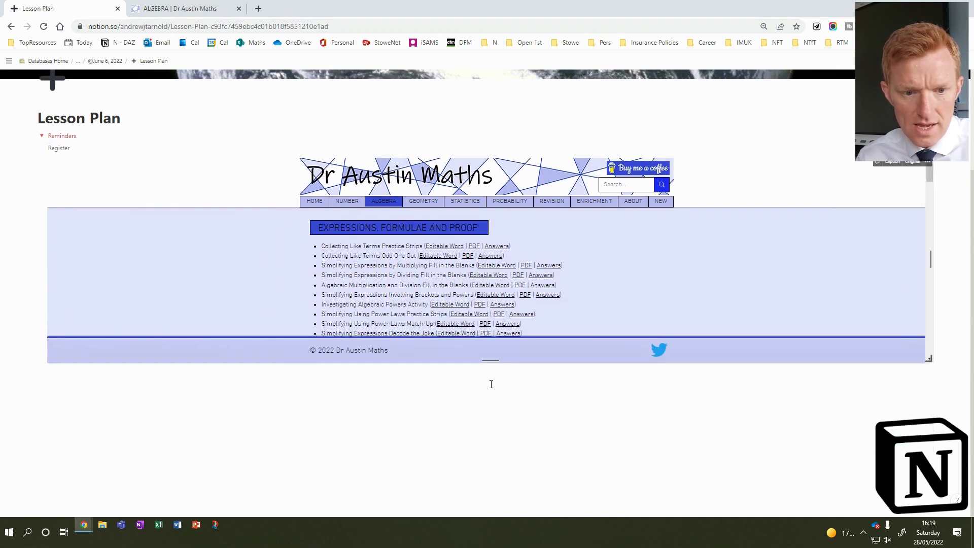
{"action": "left_click_drag", "start_coordinate": [489, 360], "coordinate": [490, 486]}
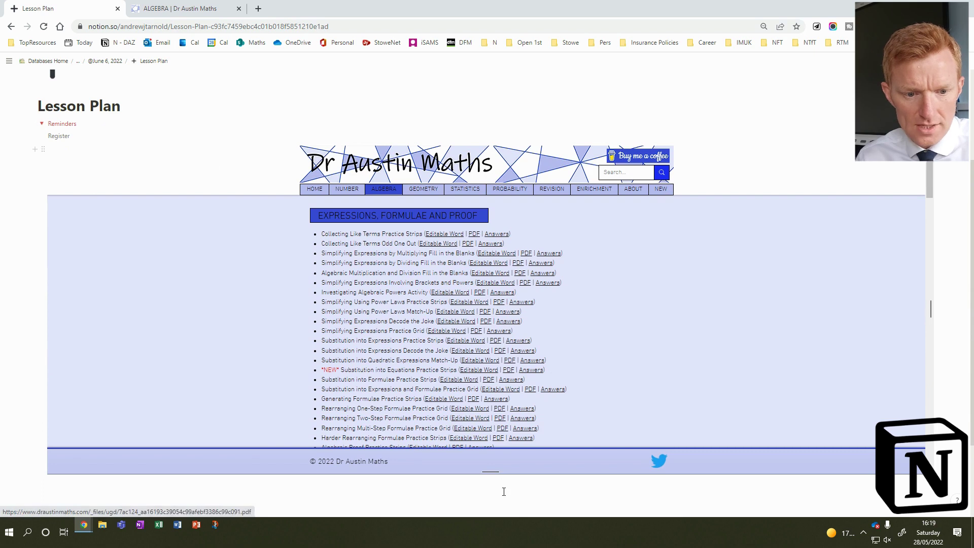
{"action": "scroll", "coordinate": [472, 350], "scroll_direction": "down", "scroll_amount": 3}
{"action": "scroll", "coordinate": [472, 350], "scroll_direction": "down", "scroll_amount": 7}
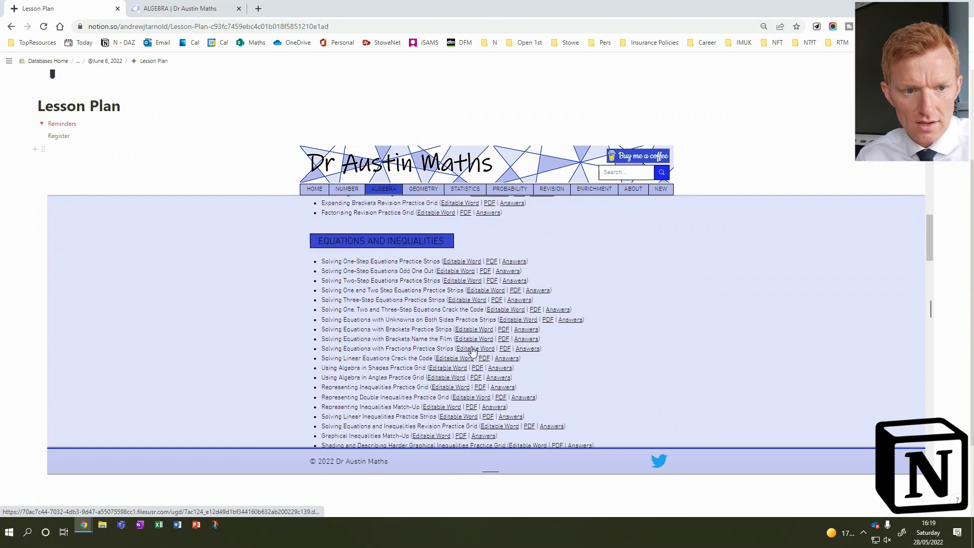
{"action": "scroll", "coordinate": [486, 279], "scroll_direction": "up", "scroll_amount": 8}
Step: Switch the embed to the Geometry Perimeter and Area worksheets and adjust its height
{"action": "left_click", "coordinate": [505, 190]}
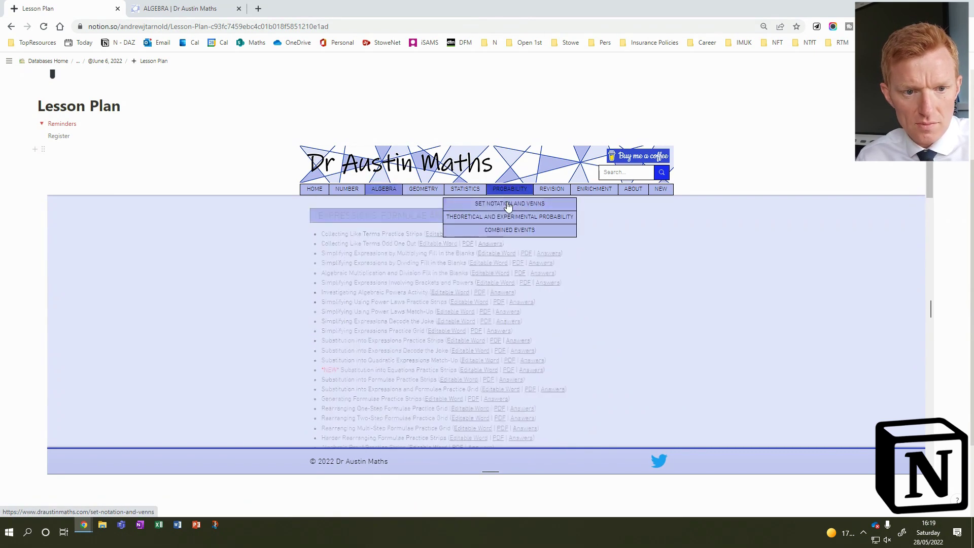
{"action": "left_click", "coordinate": [423, 188]}
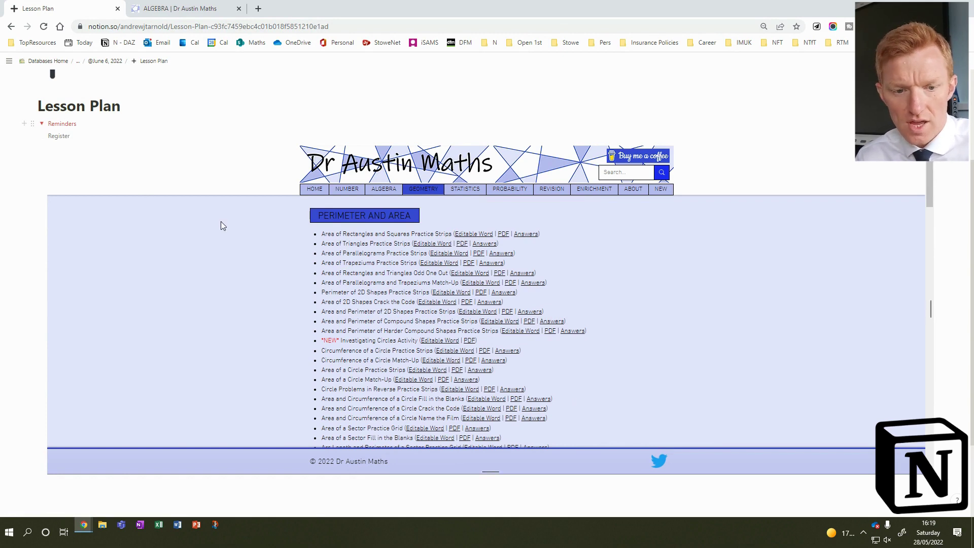
{"action": "scroll", "coordinate": [278, 306], "scroll_direction": "down", "scroll_amount": 2}
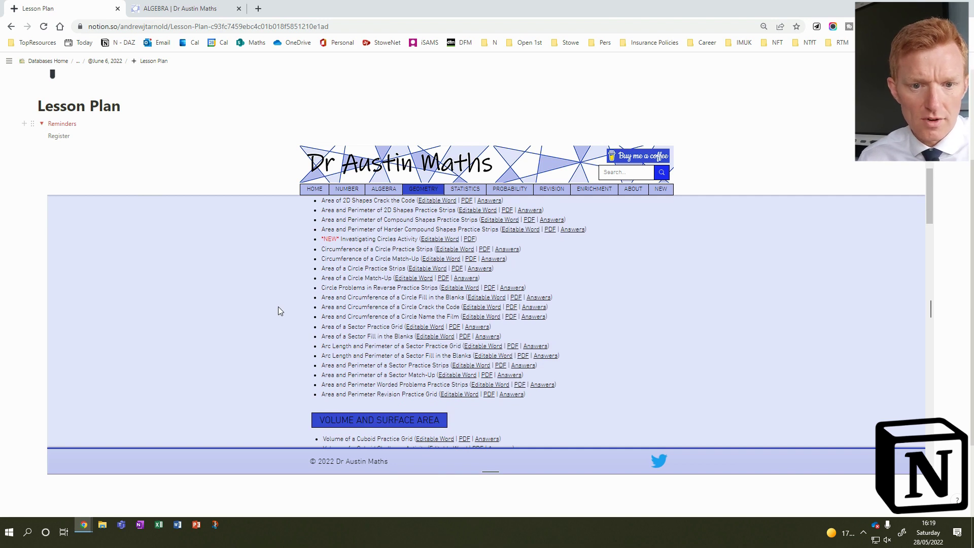
{"action": "scroll", "coordinate": [278, 306], "scroll_direction": "up", "scroll_amount": 2}
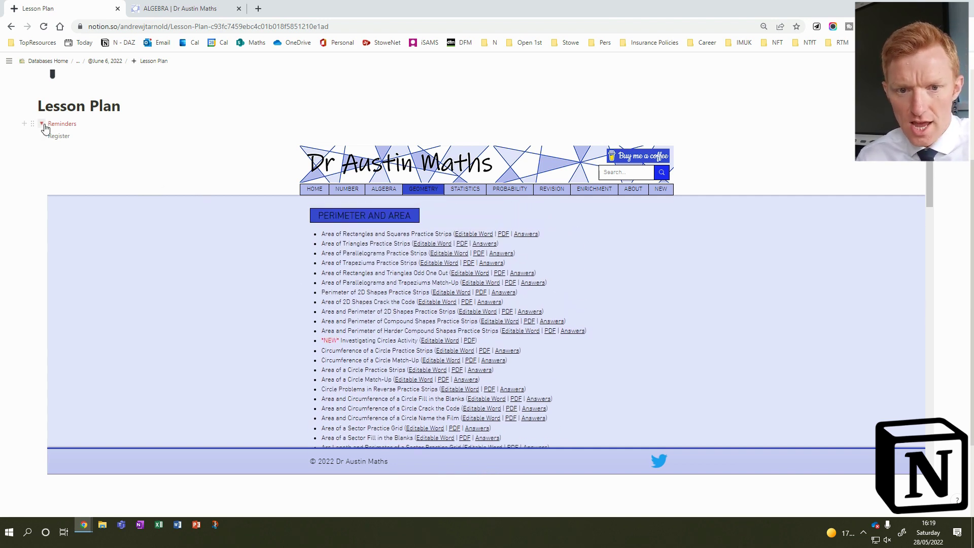
{"action": "scroll", "coordinate": [479, 354], "scroll_direction": "down", "scroll_amount": 4}
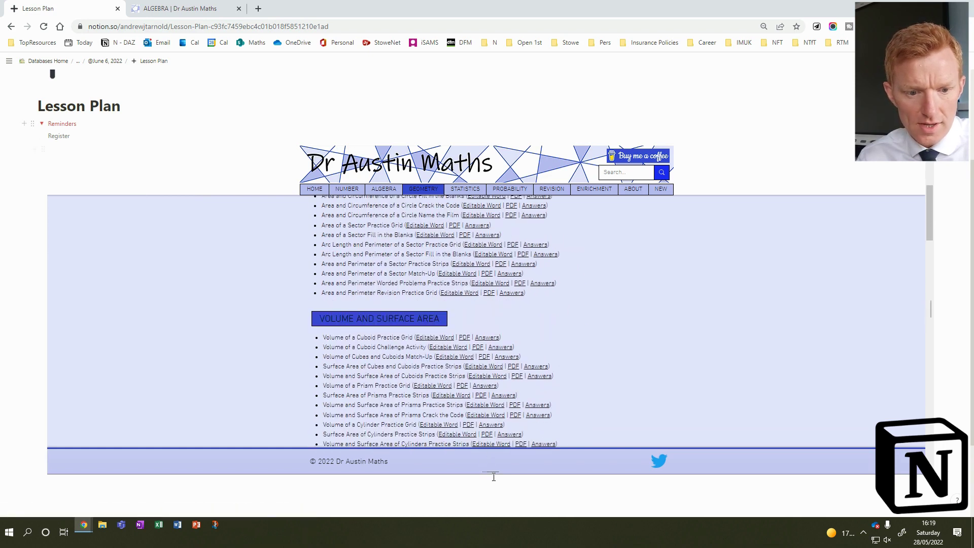
{"action": "left_click_drag", "start_coordinate": [492, 471], "coordinate": [497, 361]}
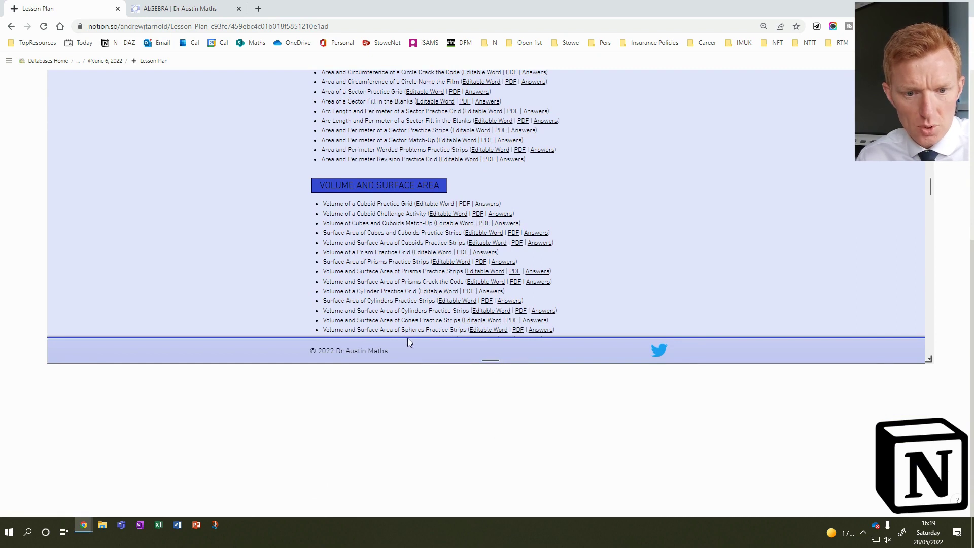
{"action": "scroll", "coordinate": [355, 335], "scroll_direction": "up", "scroll_amount": 12}
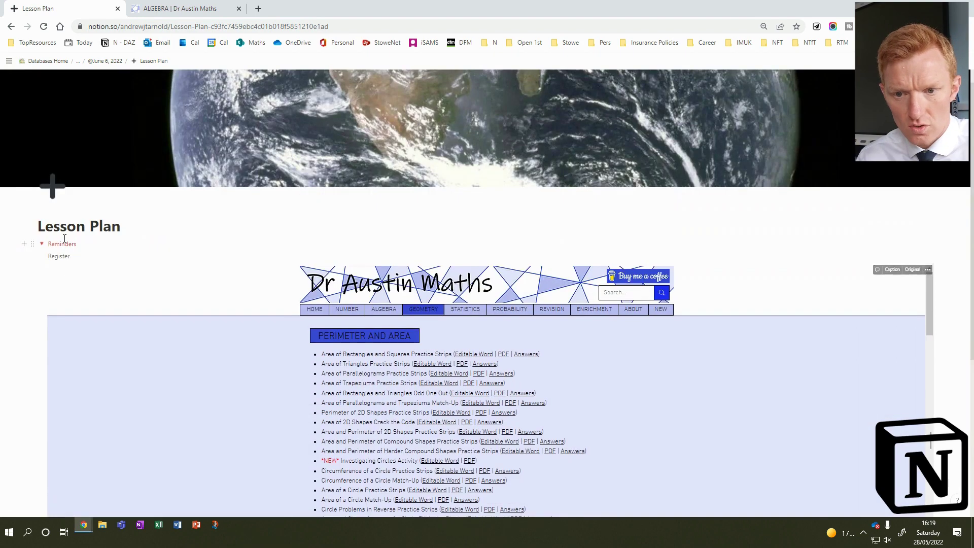
Step: Collapse Reminders, add a 'Starter/Do Now' toggle heading 3 below it, and expand it
{"action": "left_click", "coordinate": [42, 245]}
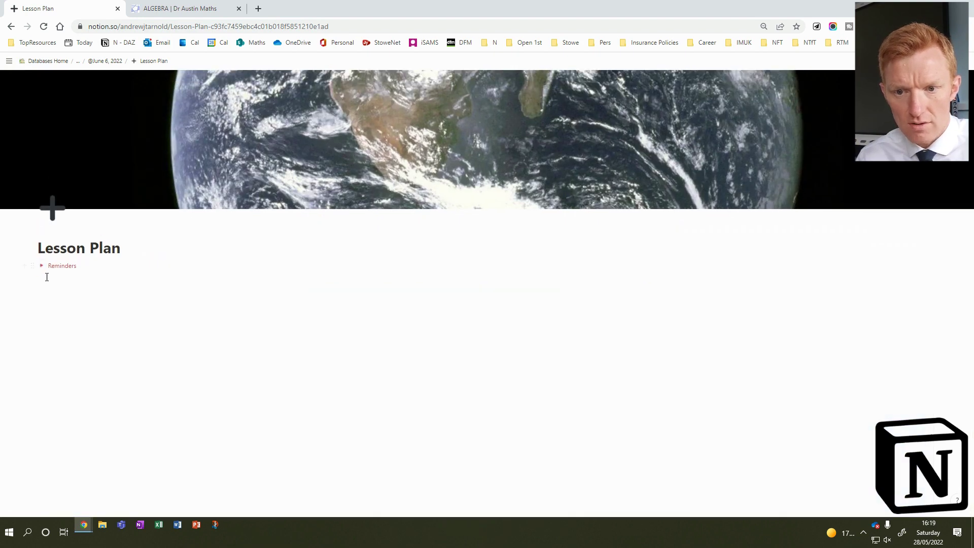
{"action": "left_click", "coordinate": [92, 291]}
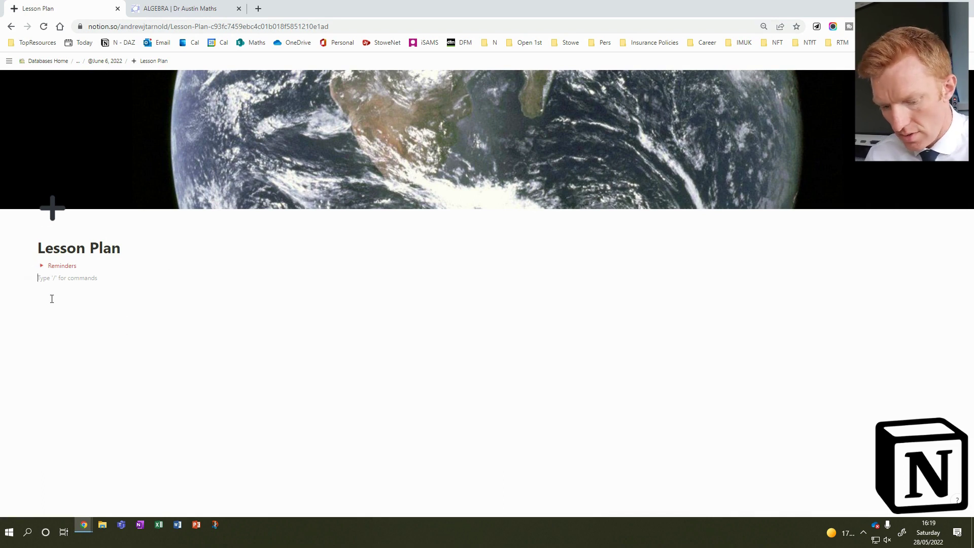
{"action": "type", "text": "/"}
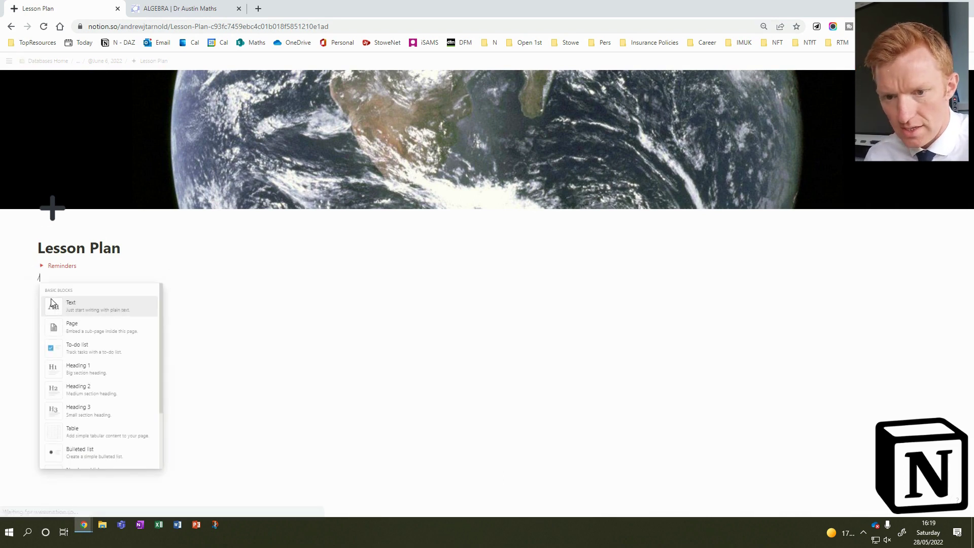
{"action": "type", "text": "toggl"}
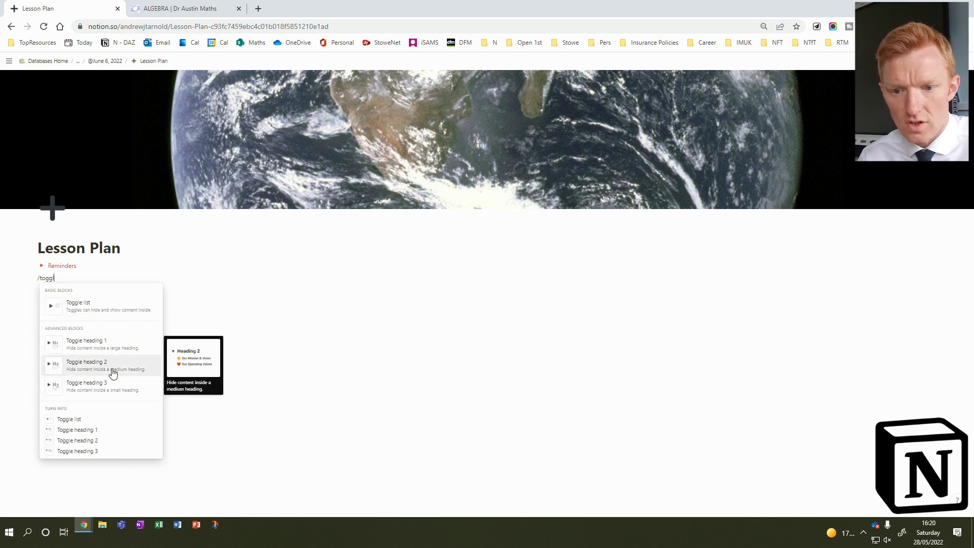
{"action": "left_click", "coordinate": [103, 385]}
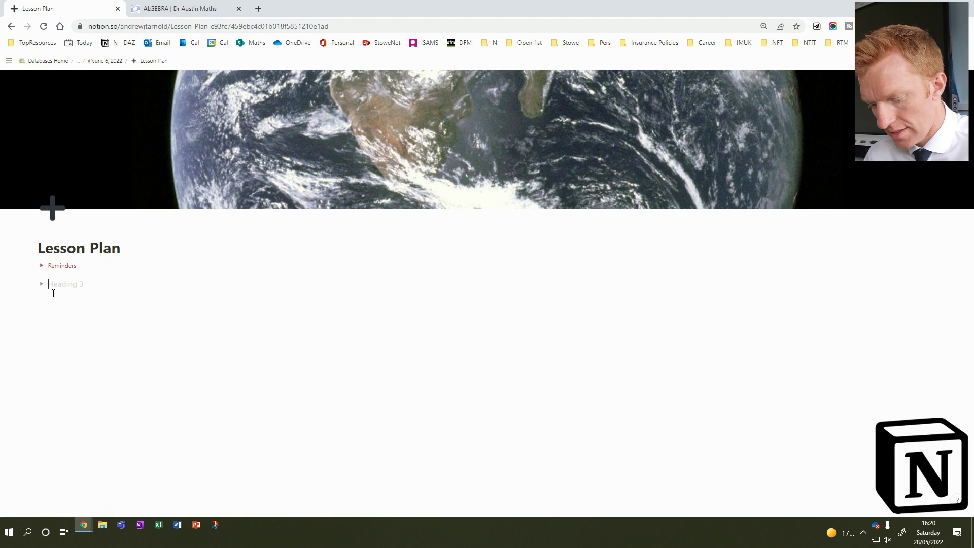
{"action": "type", "text": "Starter"}
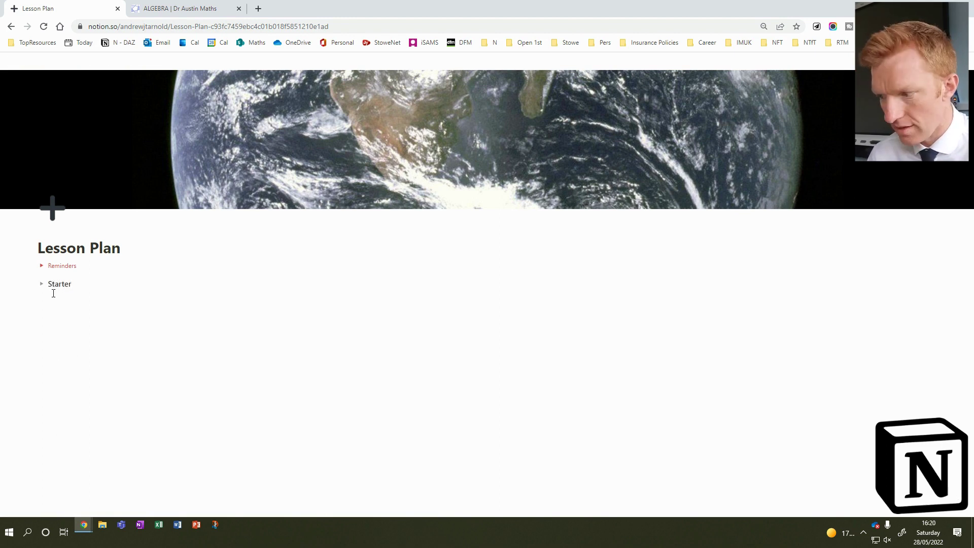
{"action": "type", "text": "/Do Now"}
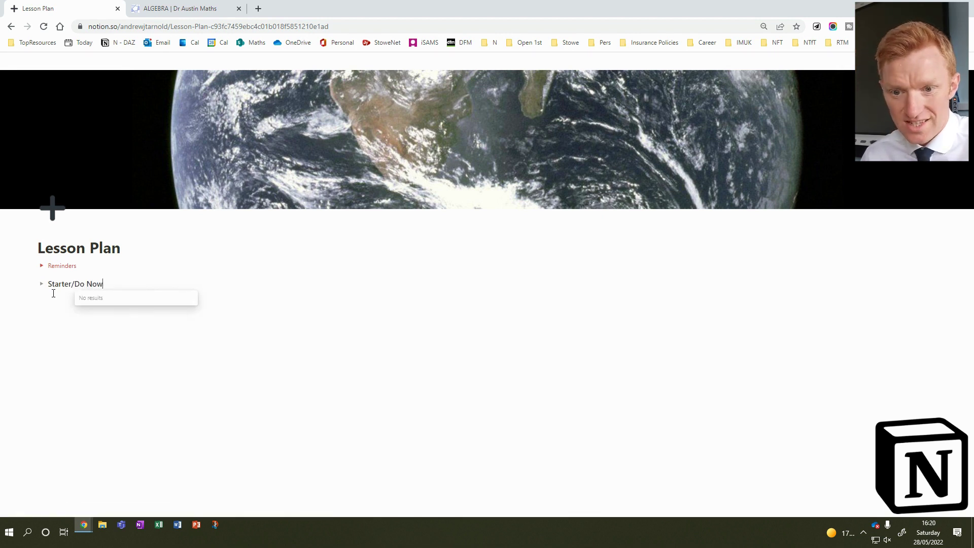
{"action": "left_click", "coordinate": [42, 283]}
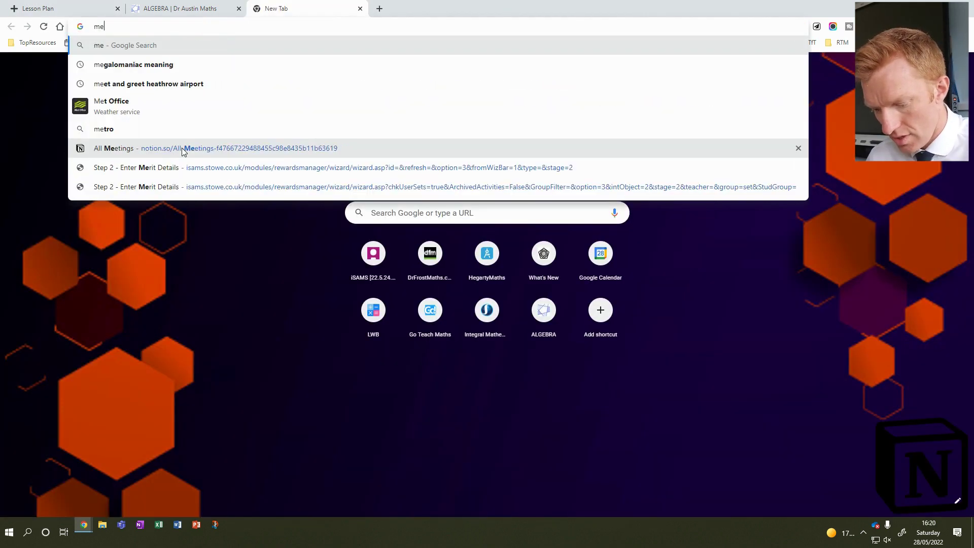
Step: Open the LWB page on mathswhiteboard.com from the 'mwb' address-bar suggestion
{"action": "key", "text": "BackSpace"}
{"action": "type", "text": "wb"}
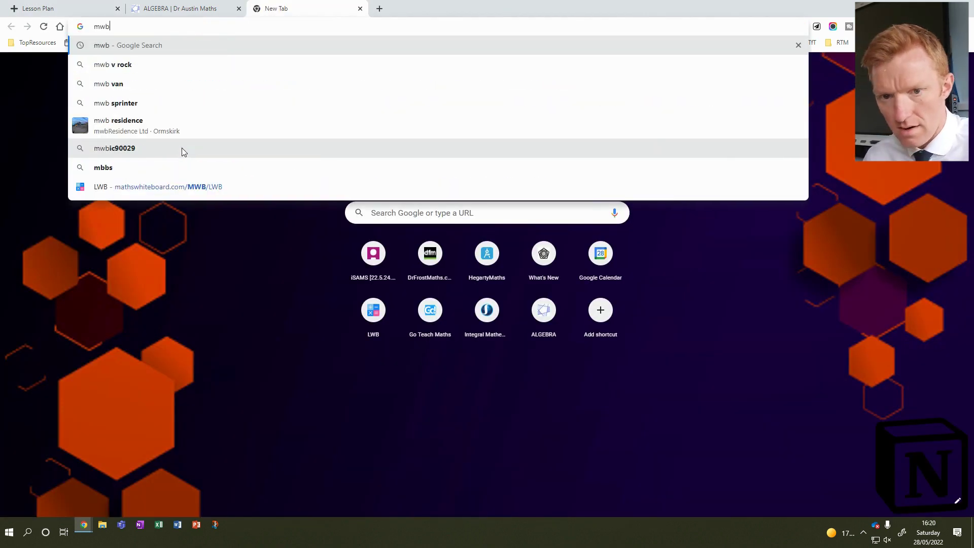
{"action": "left_click", "coordinate": [178, 191]}
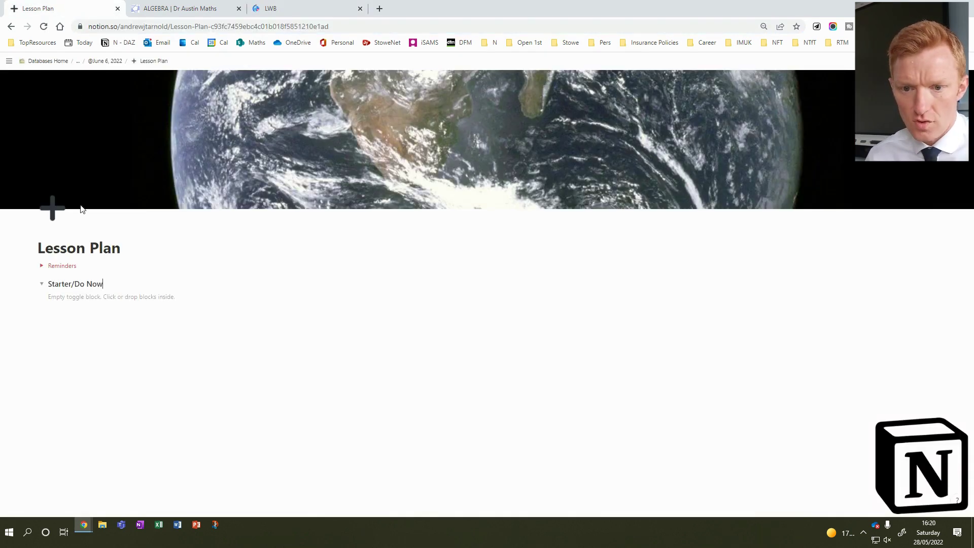
Step: Embed the LWB link in the Starter/Do Now toggle, then widen it and make it taller
{"action": "key", "text": "ctrl+v"}
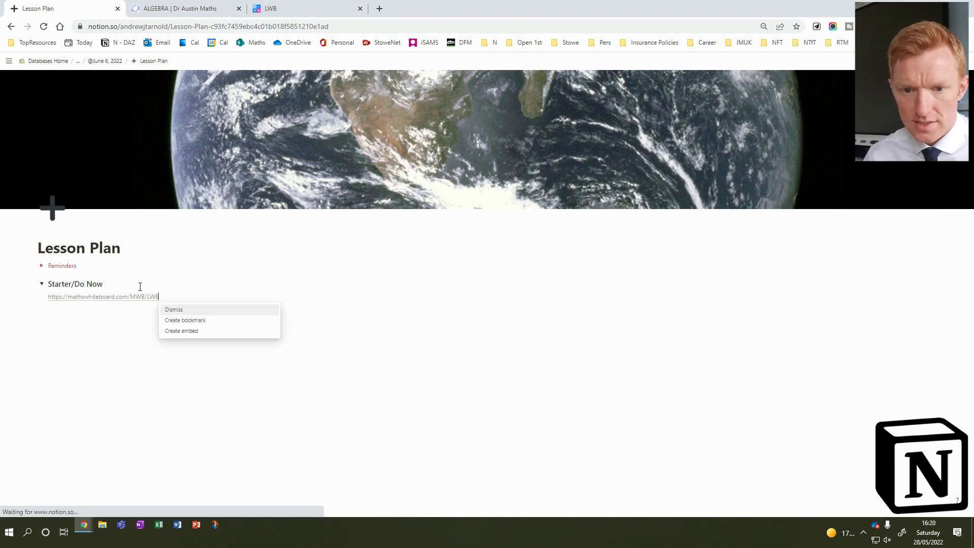
{"action": "left_click", "coordinate": [185, 330]}
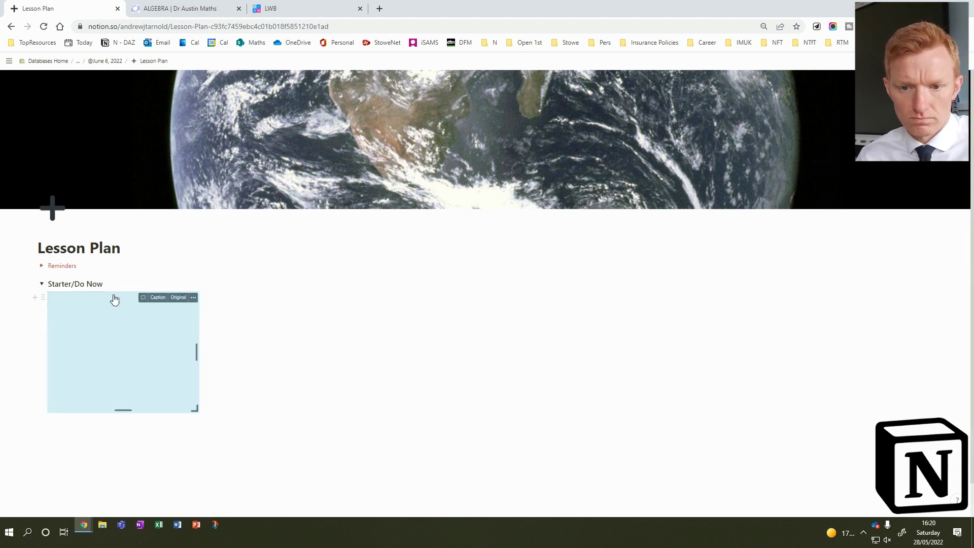
{"action": "left_click_drag", "start_coordinate": [196, 352], "coordinate": [588, 378]}
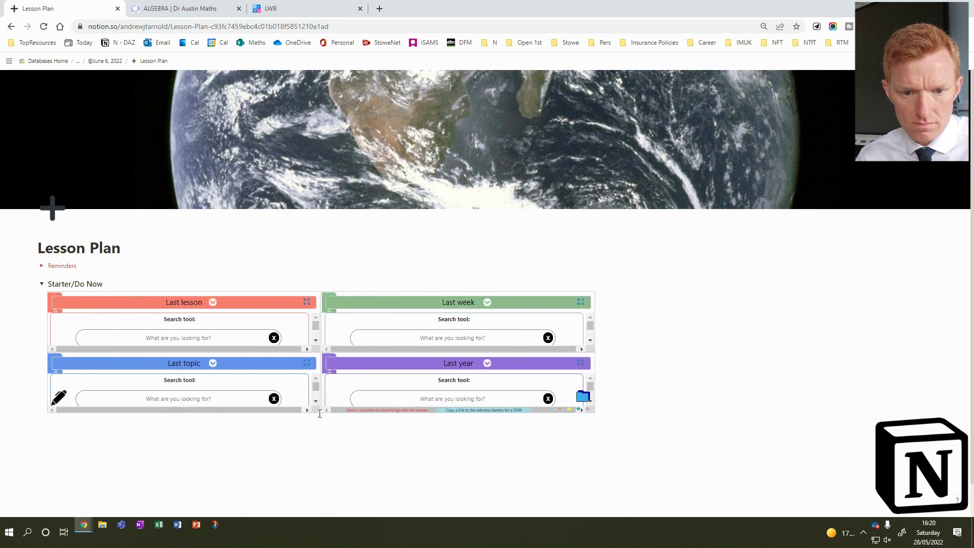
{"action": "left_click_drag", "start_coordinate": [321, 410], "coordinate": [313, 481]}
{"action": "scroll", "coordinate": [317, 469], "scroll_direction": "down", "scroll_amount": 1}
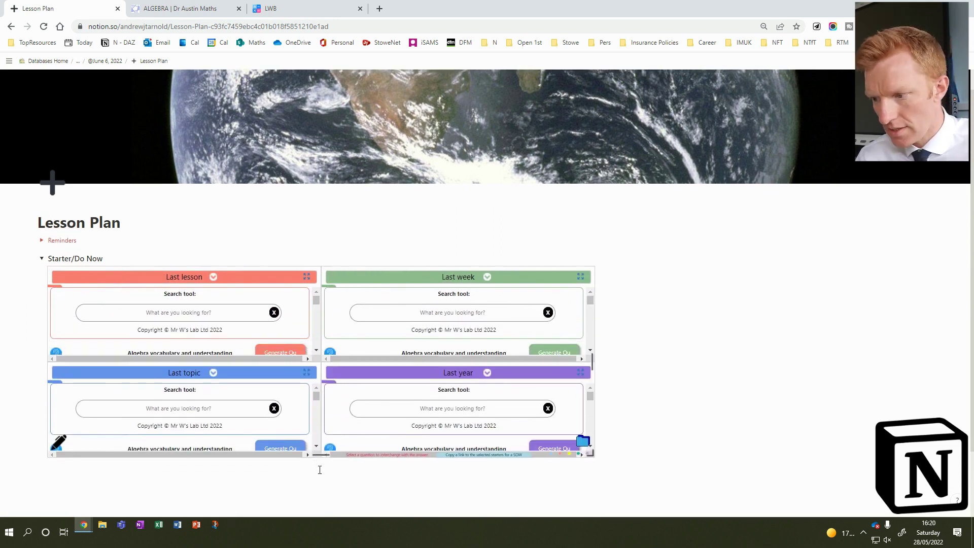
{"action": "scroll", "coordinate": [318, 500], "scroll_direction": "down", "scroll_amount": 1}
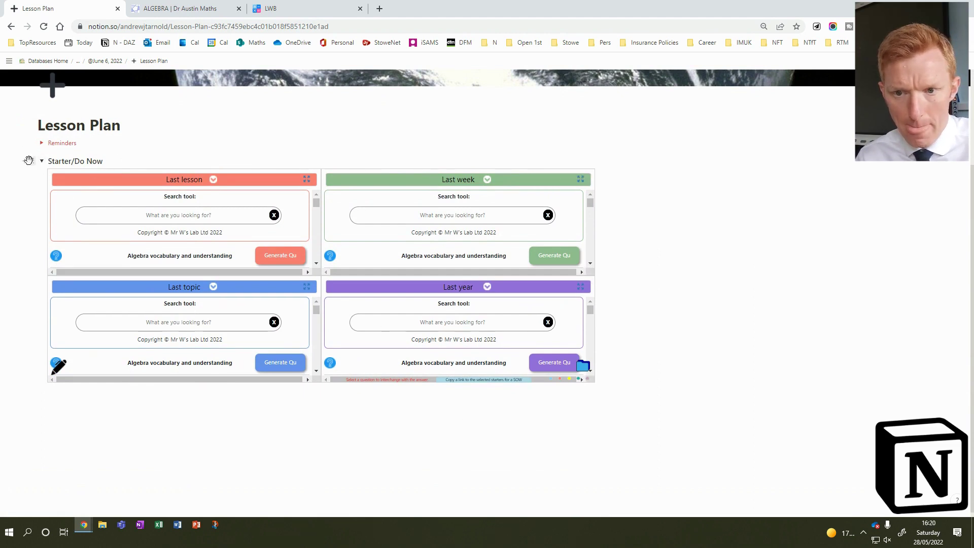
Step: Insert a linked view of the Period By Period Planner database below the starter grid with /data
{"action": "left_click", "coordinate": [68, 397]}
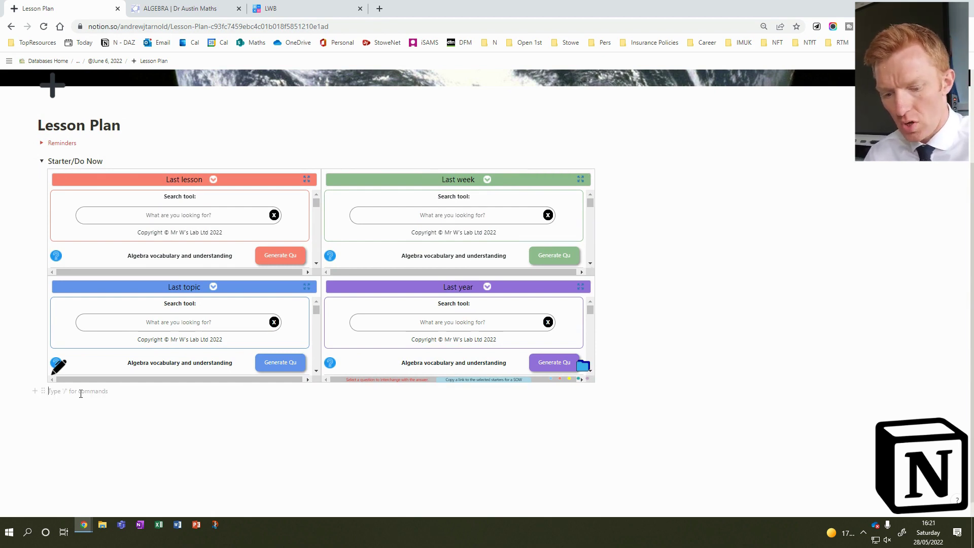
{"action": "type", "text": "/"}
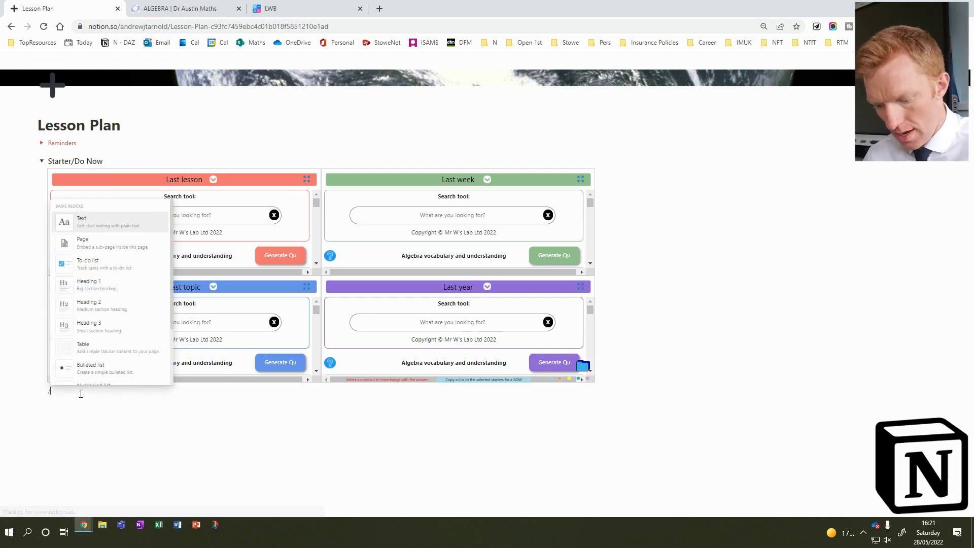
{"action": "type", "text": "data"}
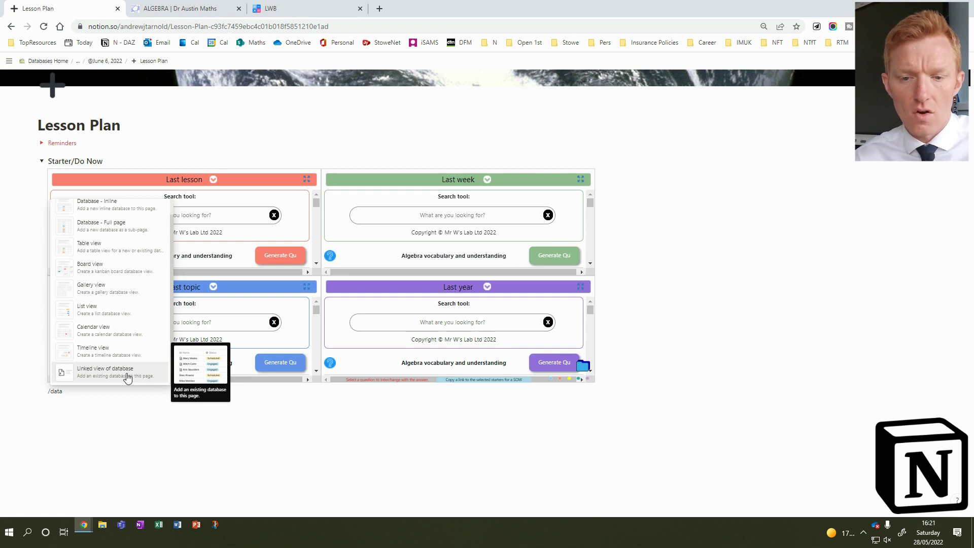
{"action": "left_click", "coordinate": [127, 377]}
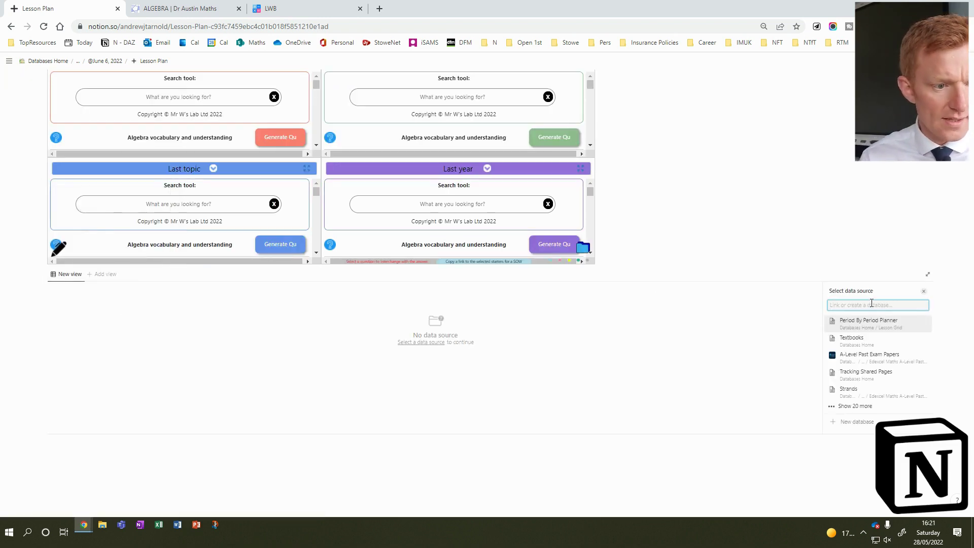
{"action": "left_click", "coordinate": [871, 323]}
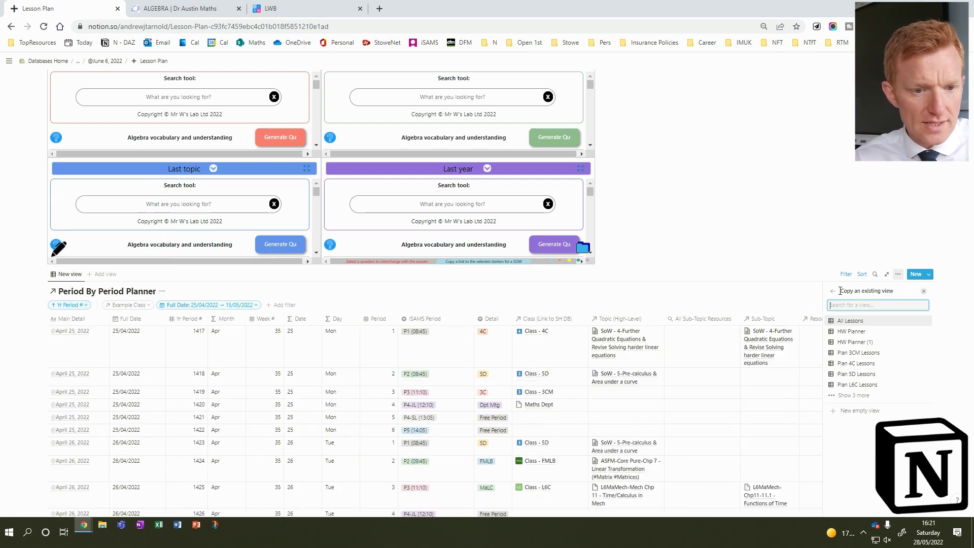
Step: Change the Full Date filter from a fixed date range to 'is within the past month'
{"action": "left_click", "coordinate": [215, 305]}
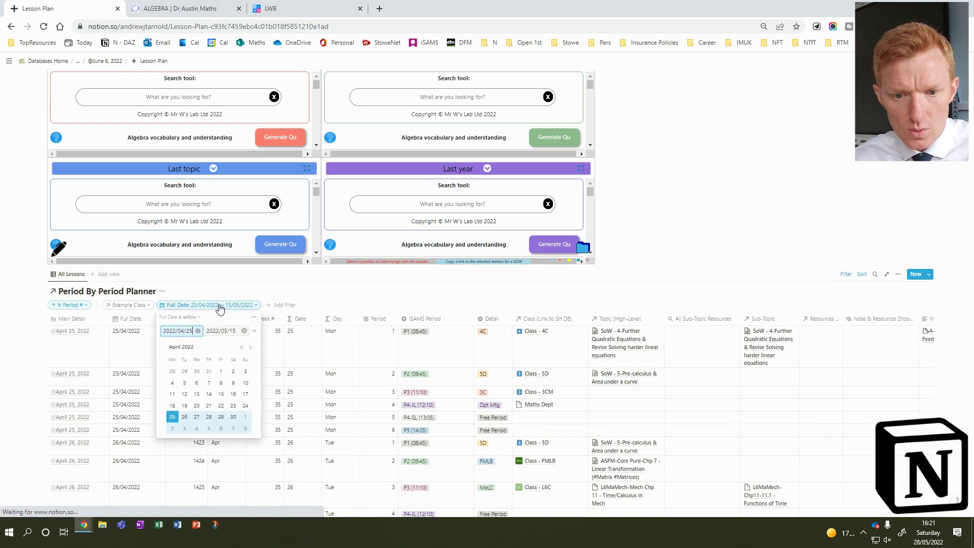
{"action": "left_click", "coordinate": [197, 319]}
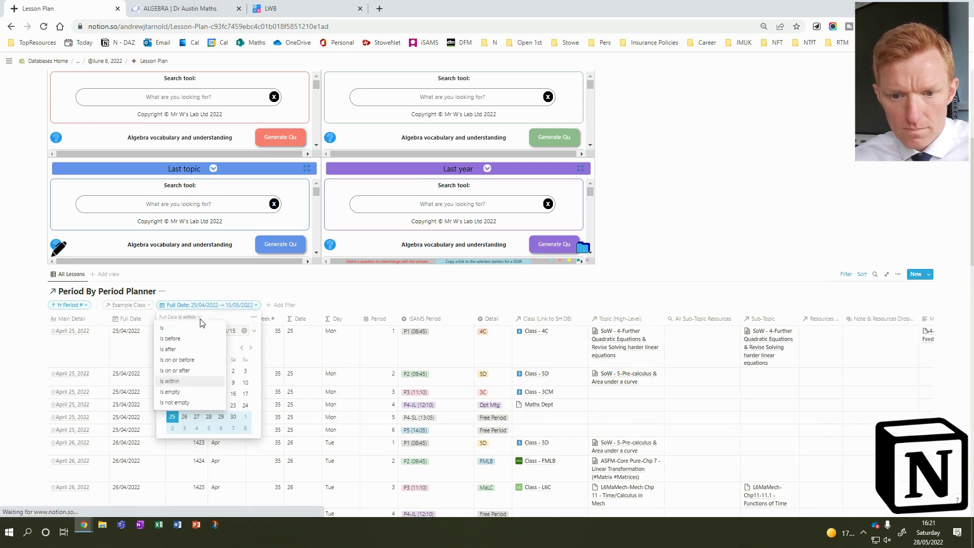
{"action": "left_click", "coordinate": [187, 381]}
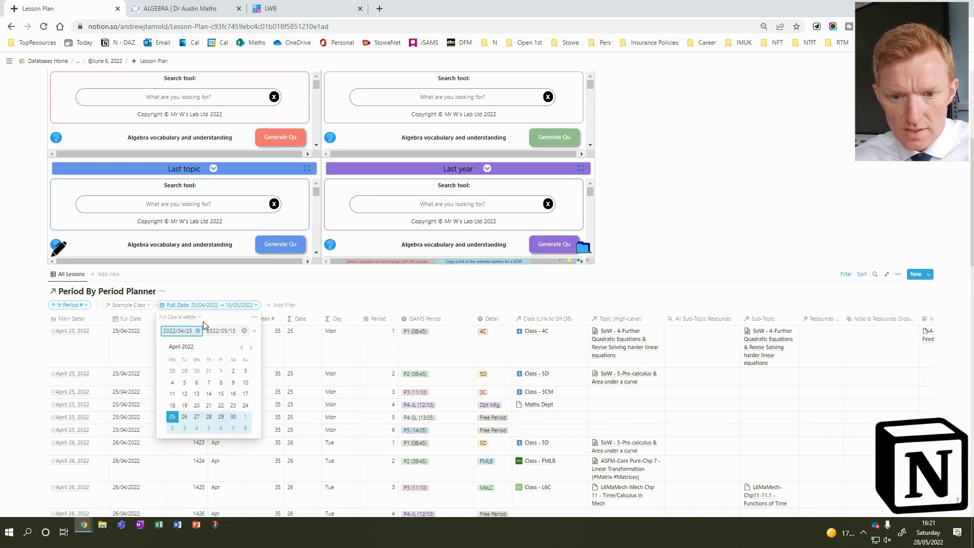
{"action": "left_click", "coordinate": [198, 330]}
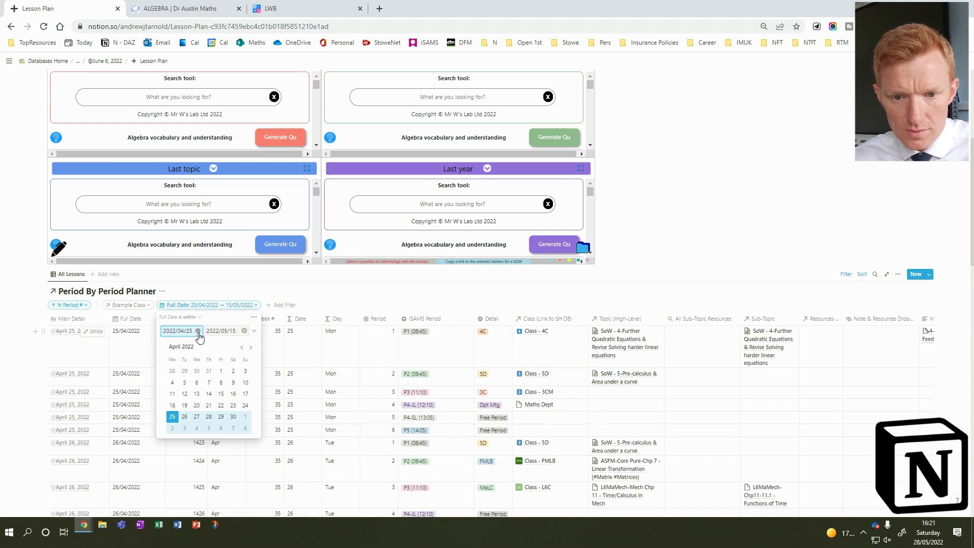
{"action": "left_click", "coordinate": [243, 331]}
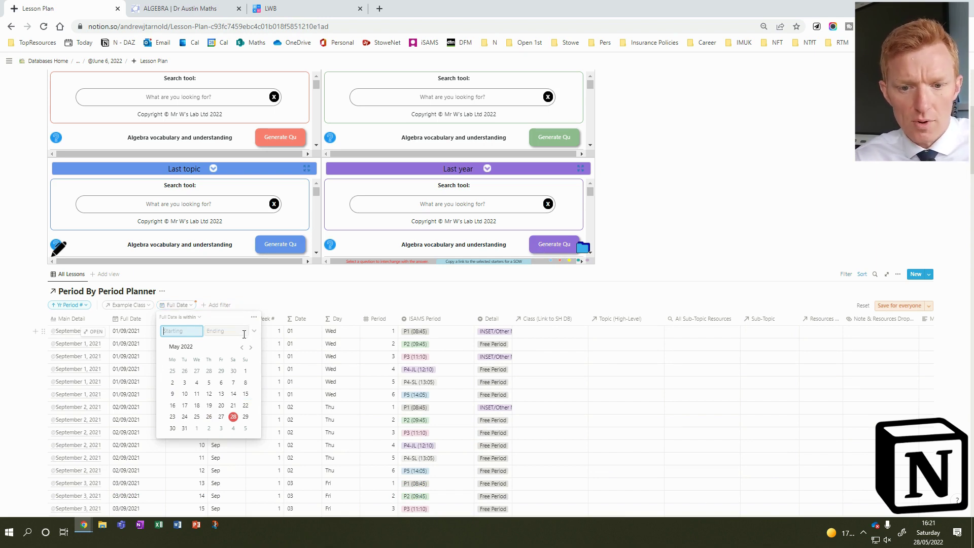
{"action": "left_click", "coordinate": [254, 331]}
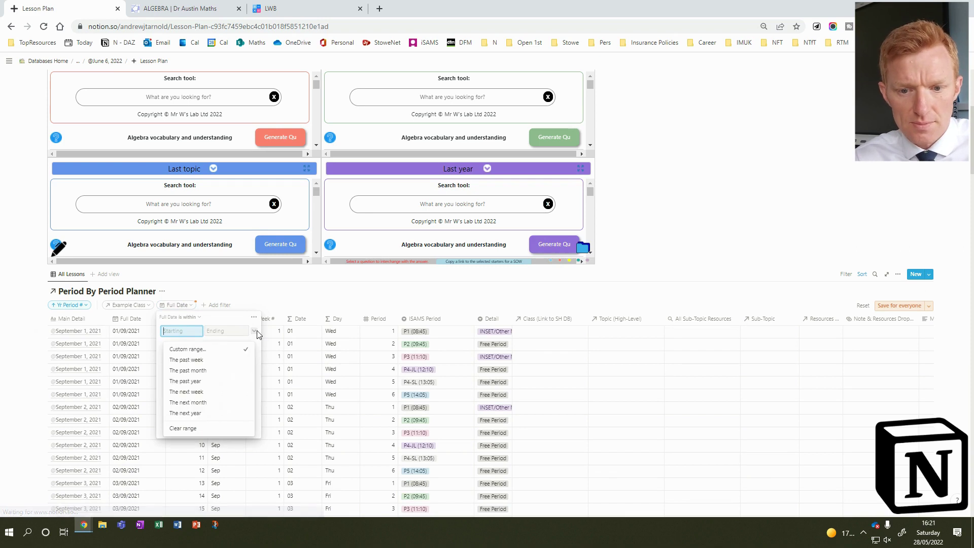
{"action": "left_click", "coordinate": [201, 372]}
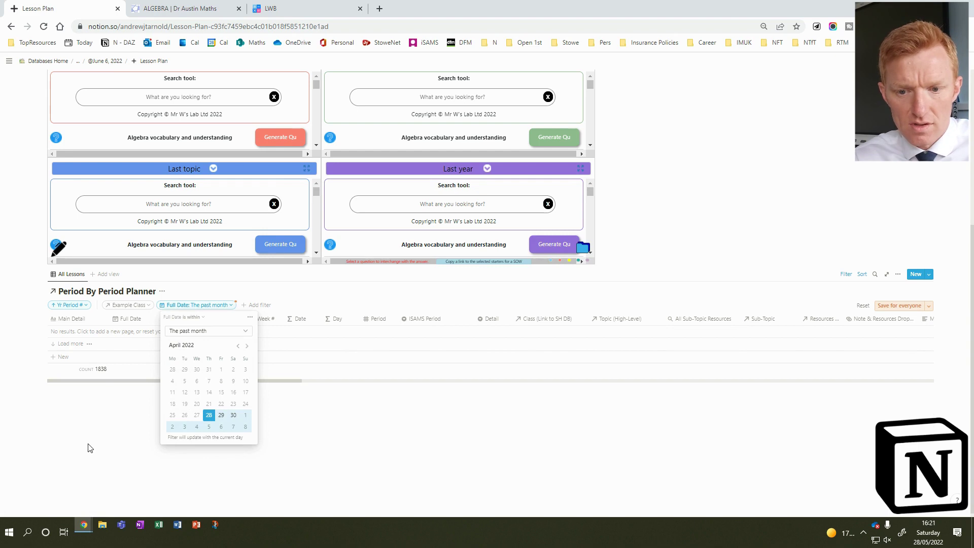
{"action": "left_click", "coordinate": [88, 449]}
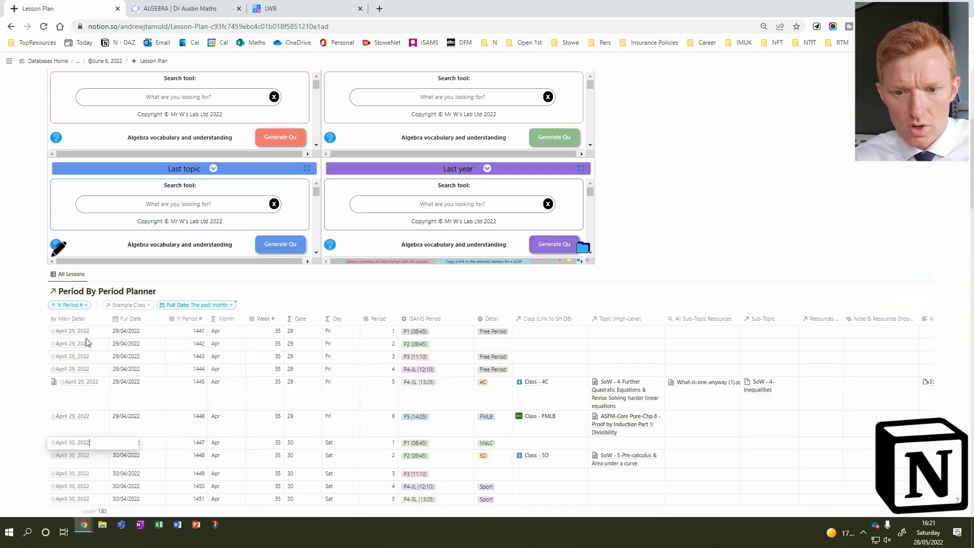
Step: Add a Class (Link to SH DB) filter for Class - 4C, leaving 16 lessons
{"action": "left_click", "coordinate": [202, 306]}
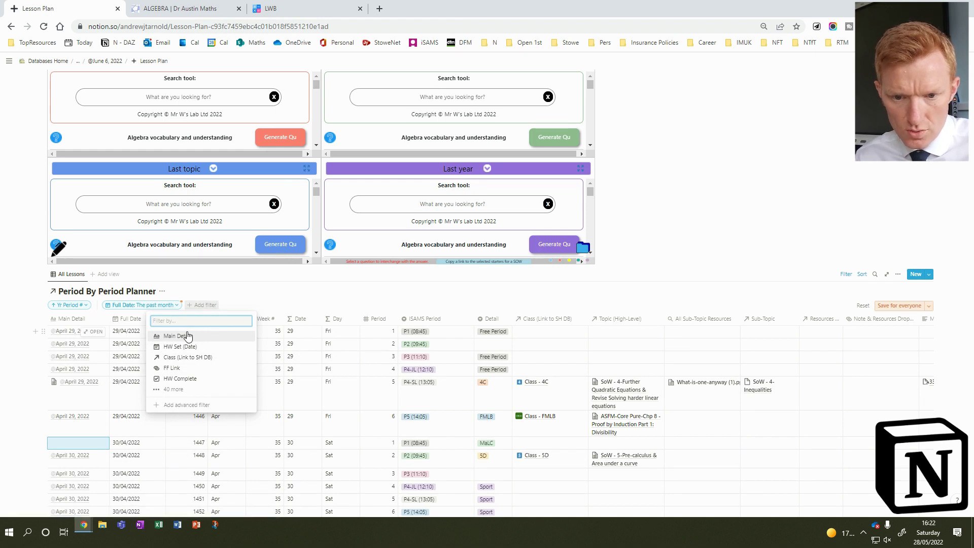
{"action": "left_click", "coordinate": [182, 357]}
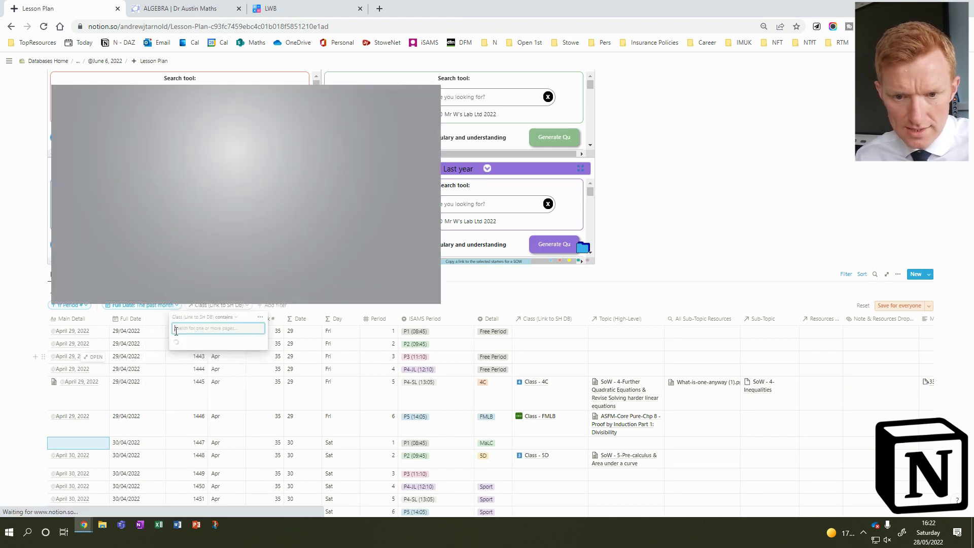
{"action": "type", "text": "d"}
{"action": "key", "text": "Escape"}
{"action": "key", "text": "Return"}
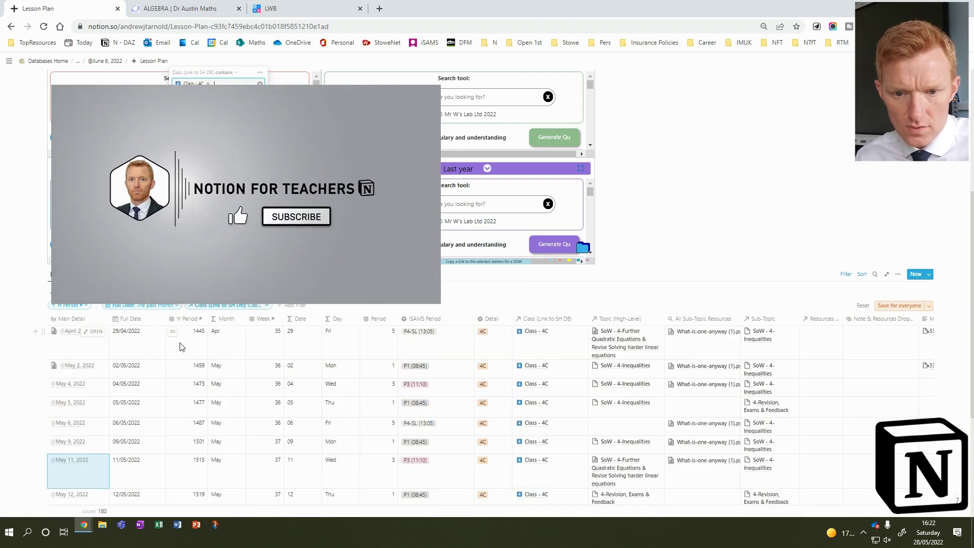
{"action": "key", "text": "Escape"}
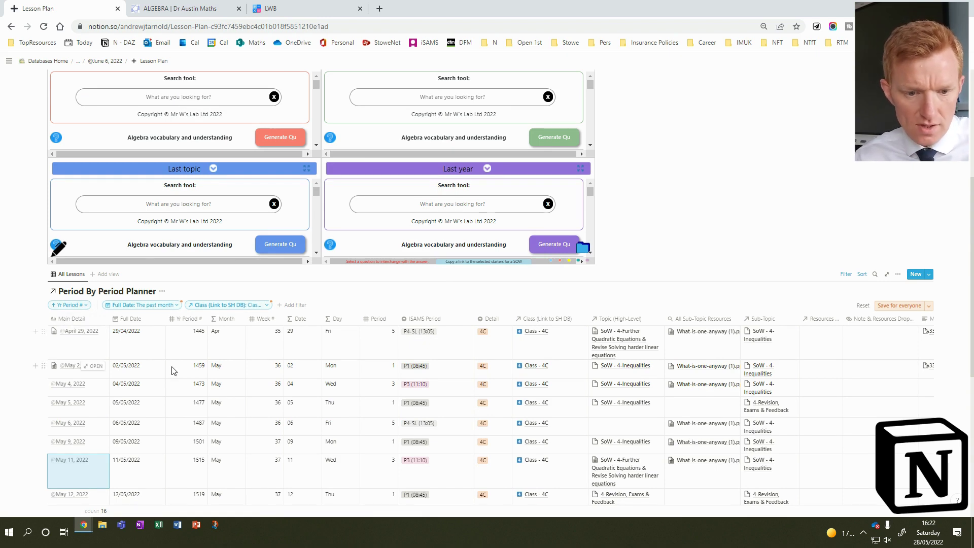
{"action": "scroll", "coordinate": [171, 370], "scroll_direction": "down", "scroll_amount": 5}
{"action": "scroll", "coordinate": [171, 371], "scroll_direction": "up", "scroll_amount": 2}
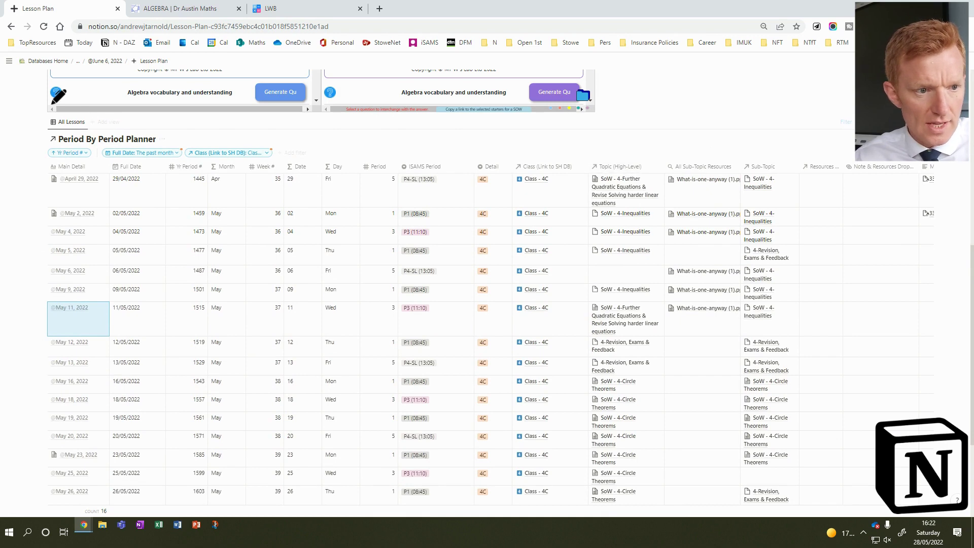
Step: Hide all planner properties, then show only Topic (High-Level) and Full Date beside Main Detail
{"action": "left_click", "coordinate": [893, 122]}
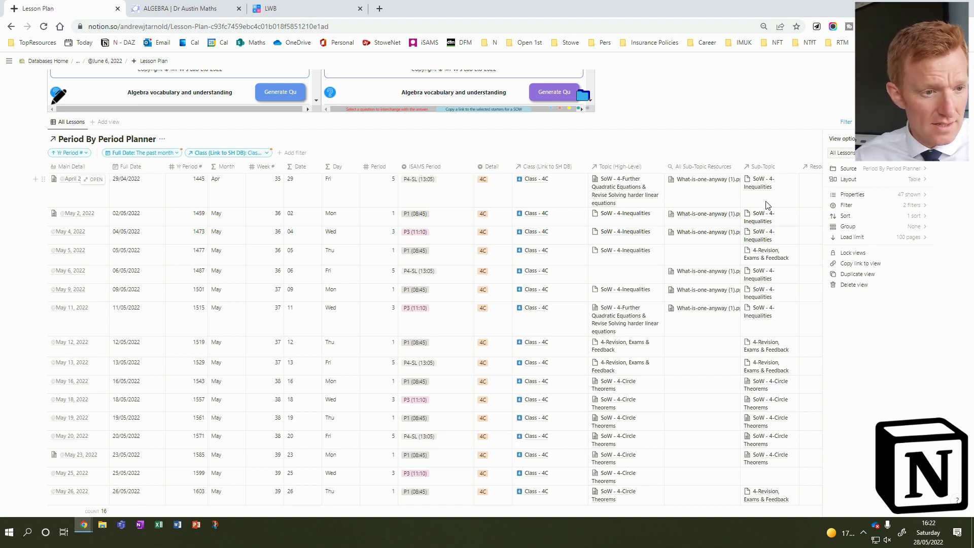
{"action": "left_click", "coordinate": [888, 196]}
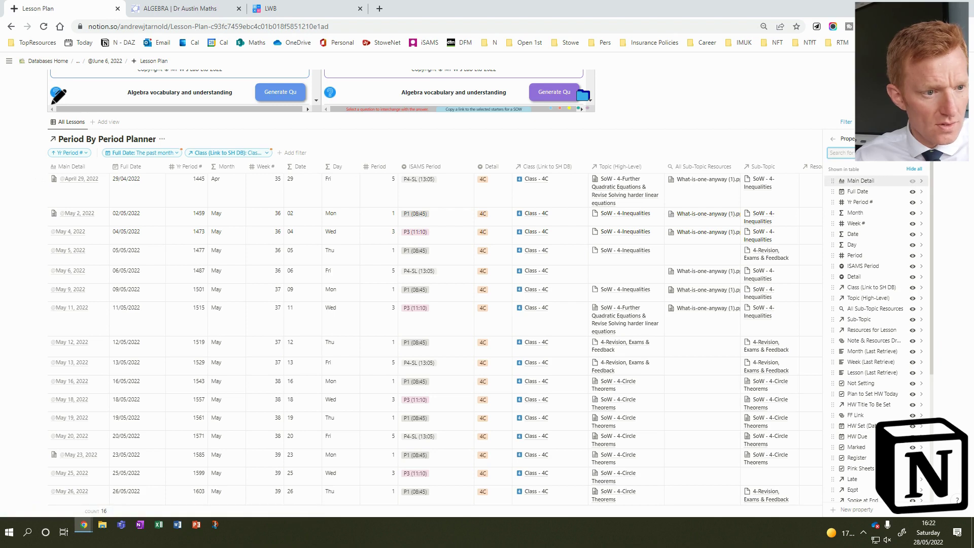
{"action": "left_click", "coordinate": [915, 169]}
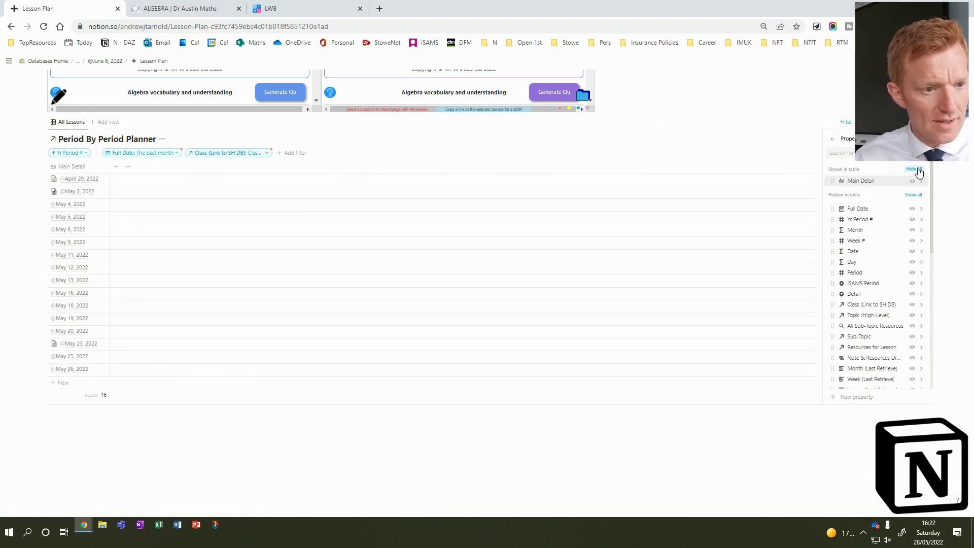
{"action": "left_click", "coordinate": [912, 315]}
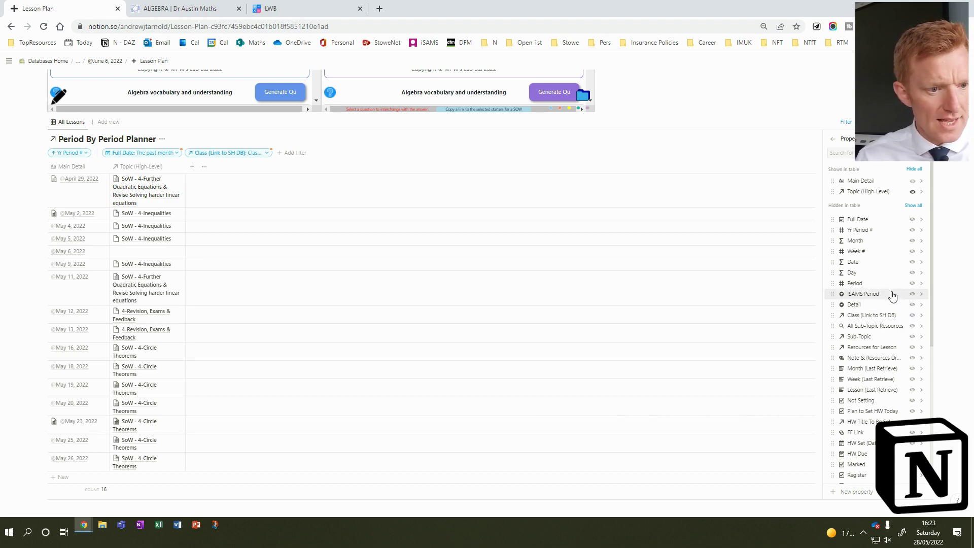
{"action": "left_click", "coordinate": [912, 220]}
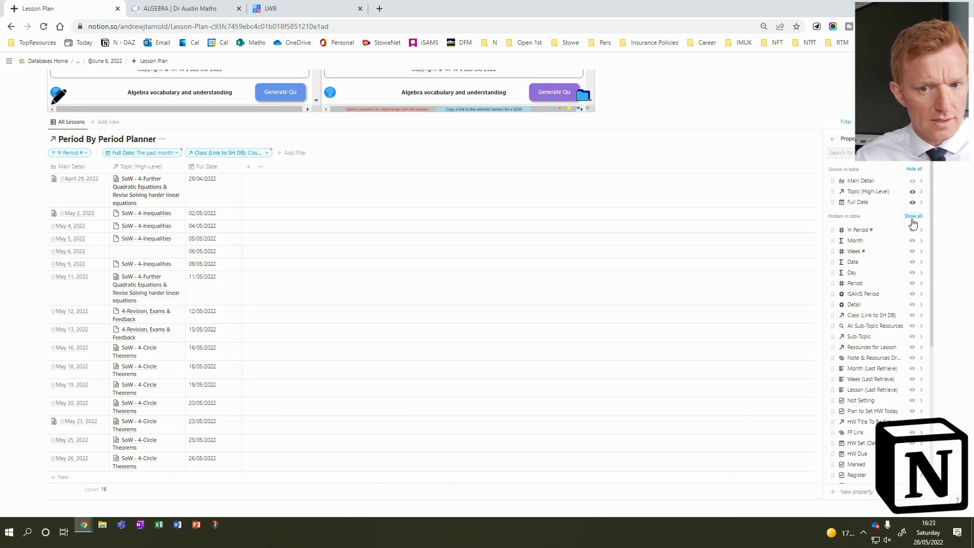
{"action": "left_click", "coordinate": [751, 223]}
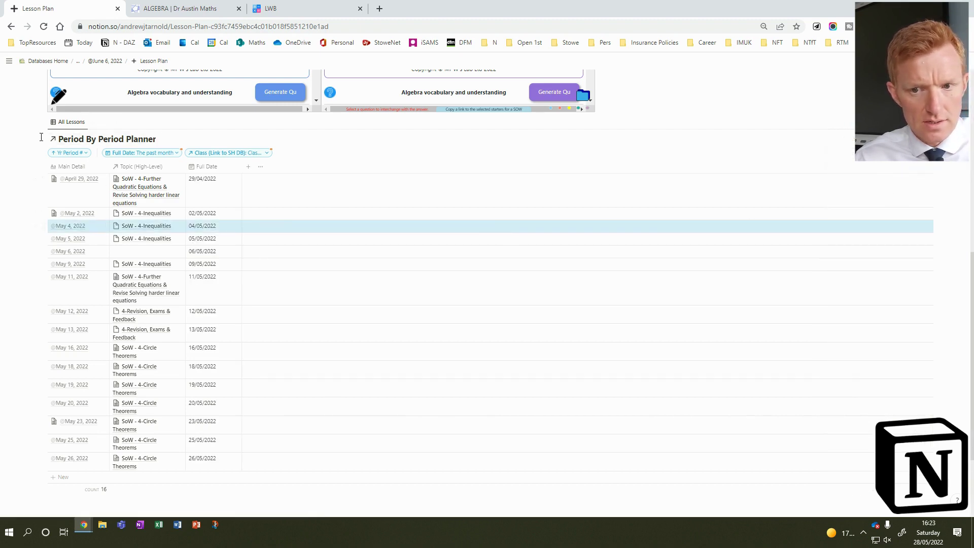
Step: Drag the planner table into the Starter/Do Now toggle and check it folds away when collapsed
{"action": "scroll", "coordinate": [41, 138], "scroll_direction": "up", "scroll_amount": 4}
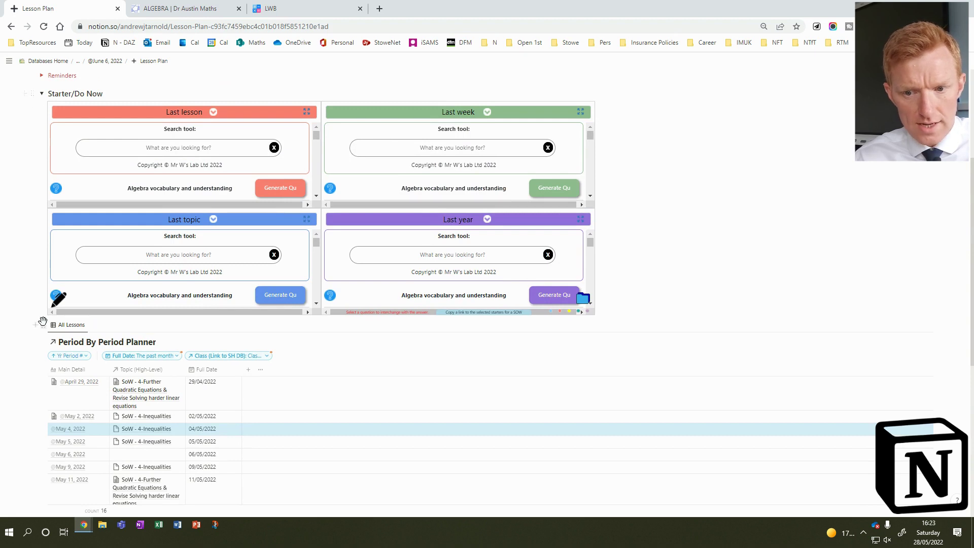
{"action": "mouse_move", "coordinate": [42, 324]}
{"action": "left_mouse_down"}
{"action": "mouse_move", "coordinate": [245, 261]}
{"action": "mouse_move", "coordinate": [636, 187]}
{"action": "mouse_move", "coordinate": [933, 174]}
{"action": "mouse_move", "coordinate": [928, 185]}
{"action": "mouse_move", "coordinate": [406, 310]}
{"action": "mouse_move", "coordinate": [55, 317]}
{"action": "mouse_move", "coordinate": [51, 326]}
{"action": "left_mouse_up"}
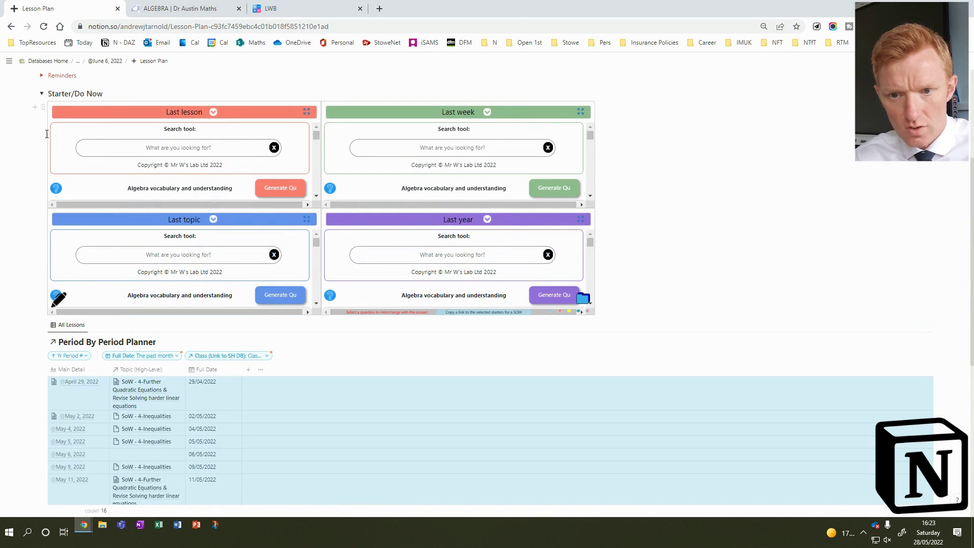
{"action": "left_click", "coordinate": [41, 96]}
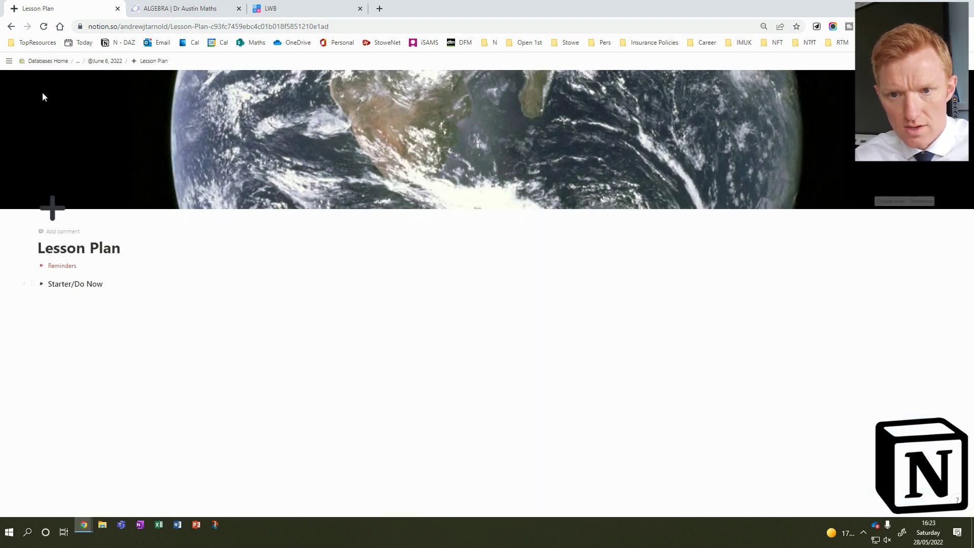
{"action": "left_click", "coordinate": [41, 284]}
{"action": "scroll", "coordinate": [64, 376], "scroll_direction": "down", "scroll_amount": 5}
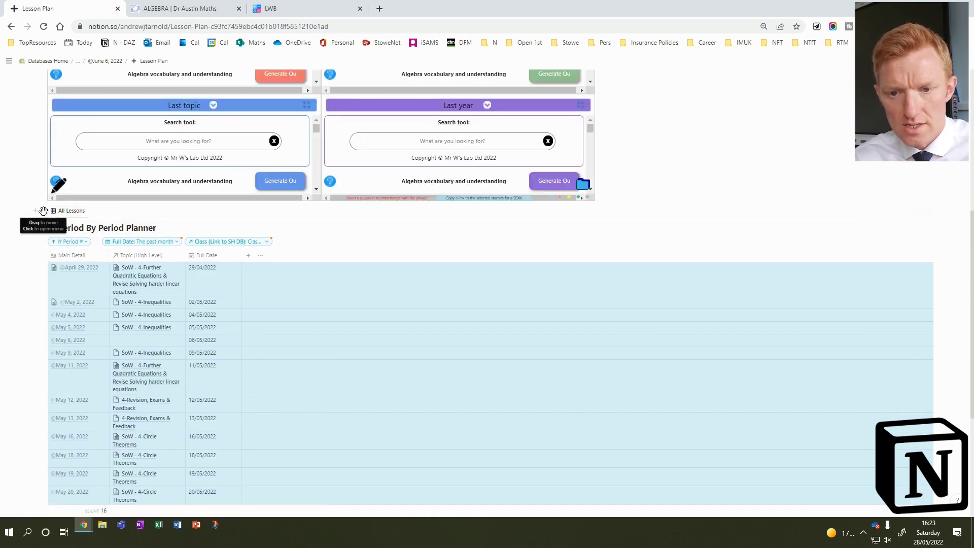
{"action": "scroll", "coordinate": [123, 239], "scroll_direction": "up", "scroll_amount": 3}
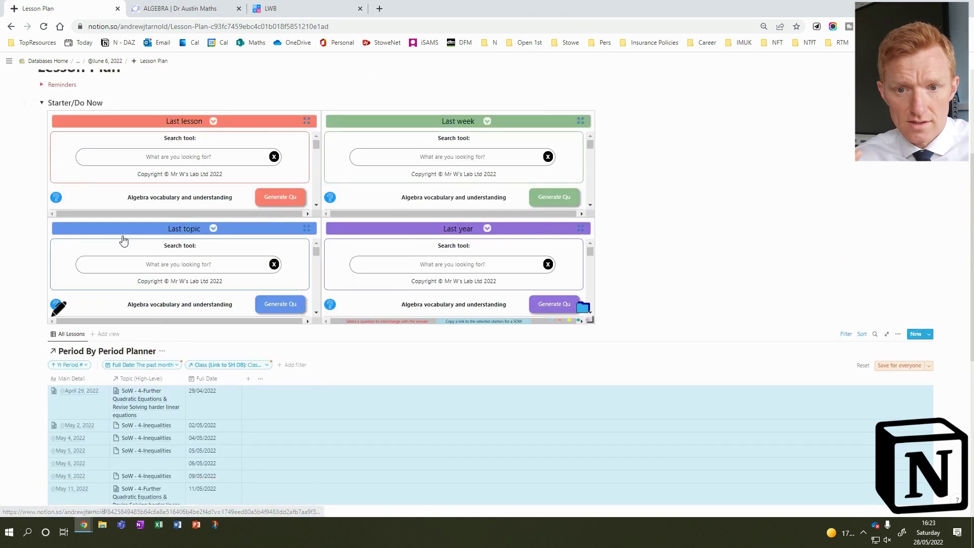
{"action": "scroll", "coordinate": [124, 239], "scroll_direction": "up", "scroll_amount": 2}
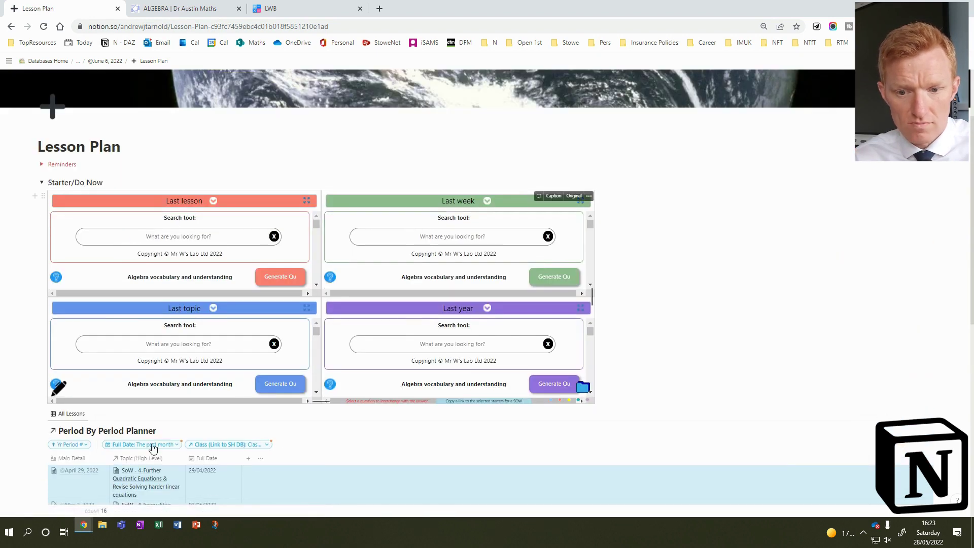
{"action": "scroll", "coordinate": [187, 458], "scroll_direction": "down", "scroll_amount": 4}
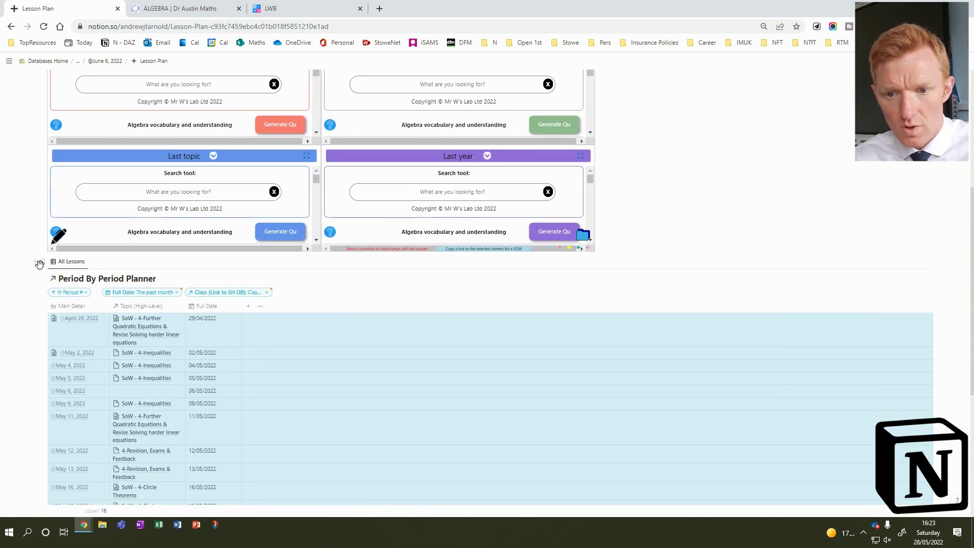
Step: Insert a Toggle heading 3 with /tog and name it Retrieval Practice
{"action": "left_click", "coordinate": [36, 267]}
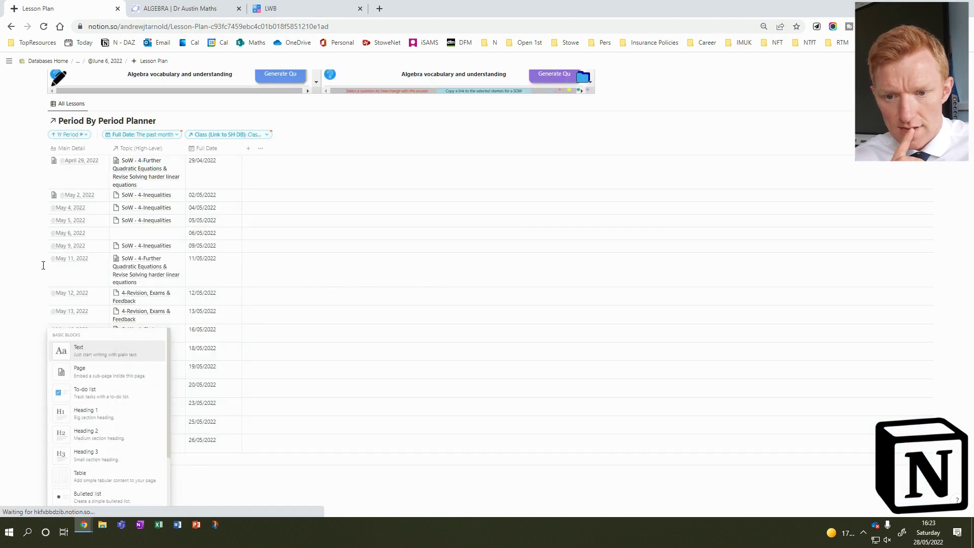
{"action": "type", "text": "tog"}
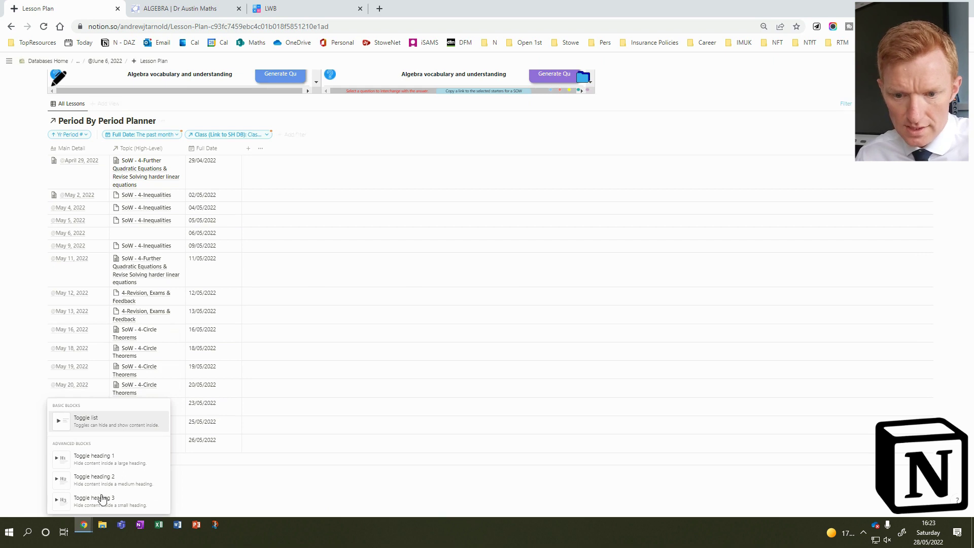
{"action": "left_click", "coordinate": [101, 499]}
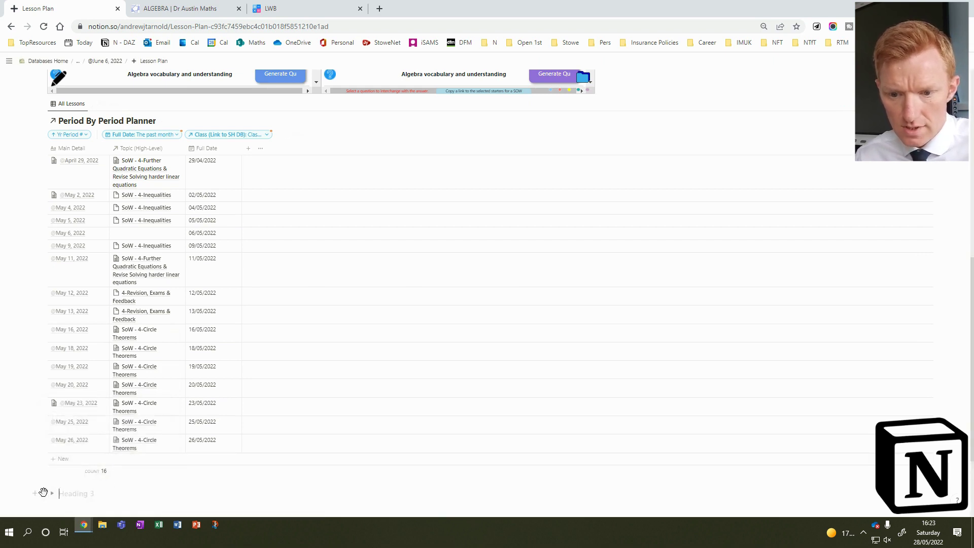
{"action": "left_click_drag", "start_coordinate": [43, 491], "coordinate": [53, 465]}
{"action": "left_click", "coordinate": [70, 459]}
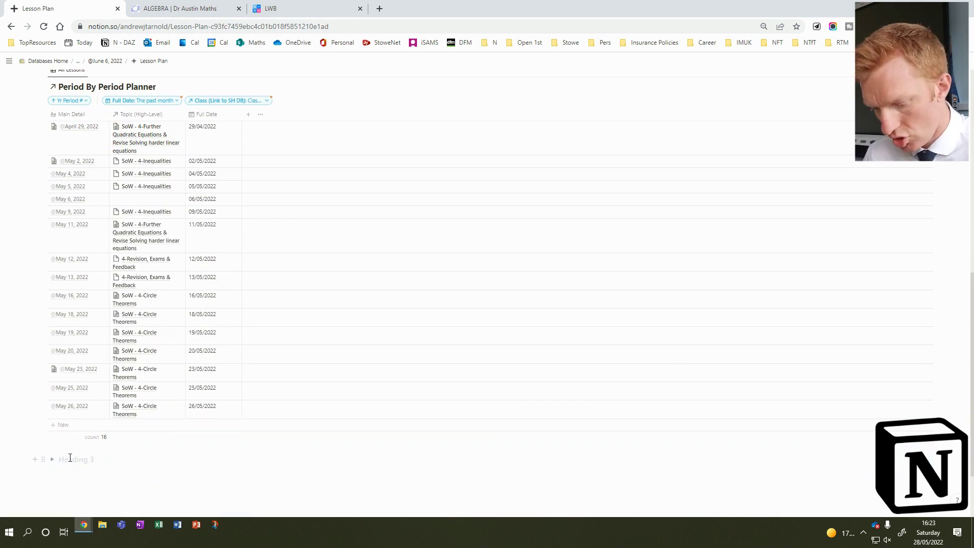
{"action": "type", "text": "S"}
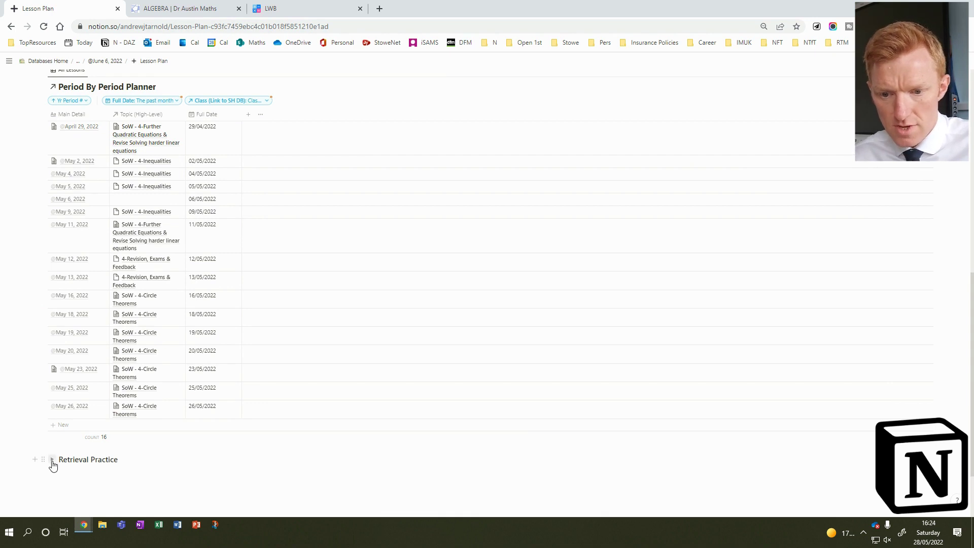
Step: Drag Retrieval Practice out of the Starter/Do Now toggle and collapse the starter section
{"action": "scroll", "coordinate": [53, 342], "scroll_direction": "up", "scroll_amount": 9}
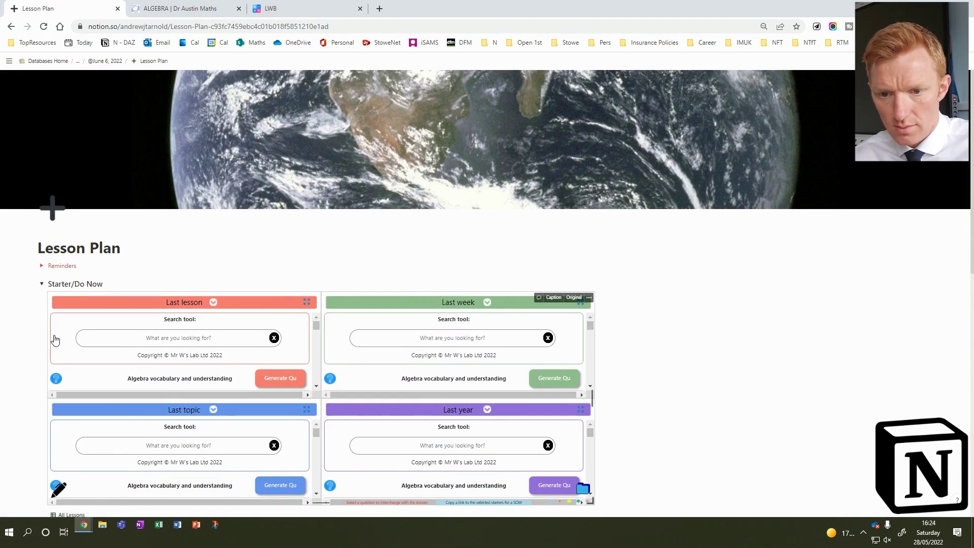
{"action": "left_click", "coordinate": [42, 284]}
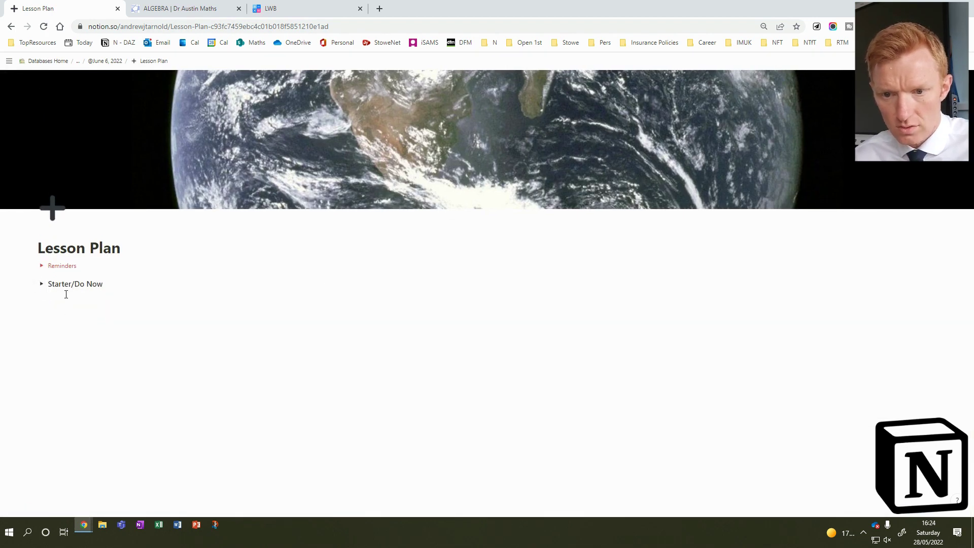
{"action": "left_click", "coordinate": [41, 283]}
{"action": "scroll", "coordinate": [89, 308], "scroll_direction": "down", "scroll_amount": 10}
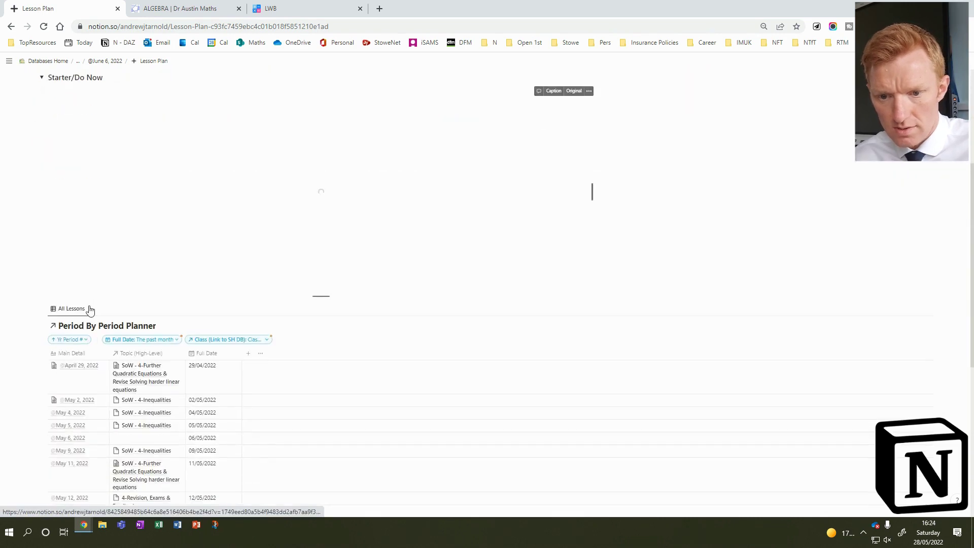
{"action": "left_click", "coordinate": [52, 371]}
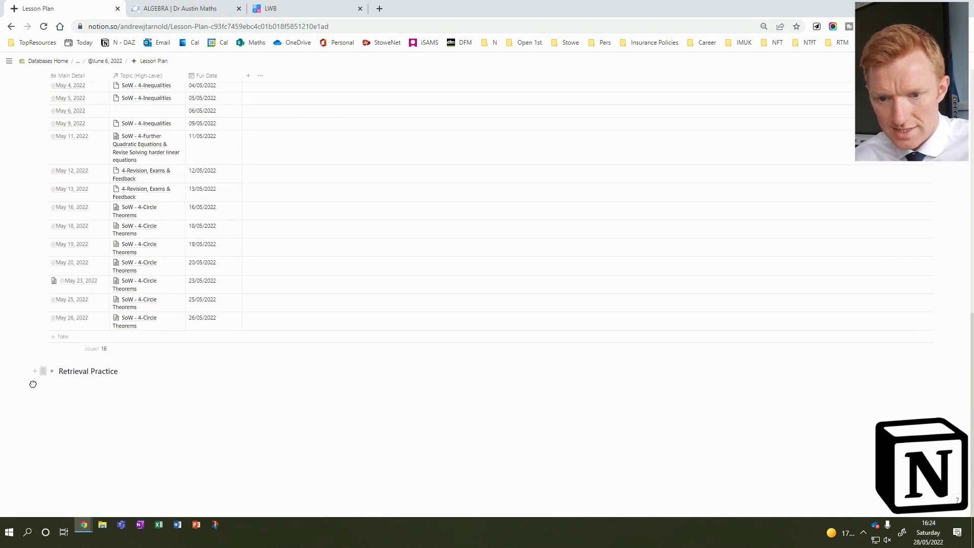
{"action": "left_click_drag", "start_coordinate": [31, 400], "coordinate": [34, 384]}
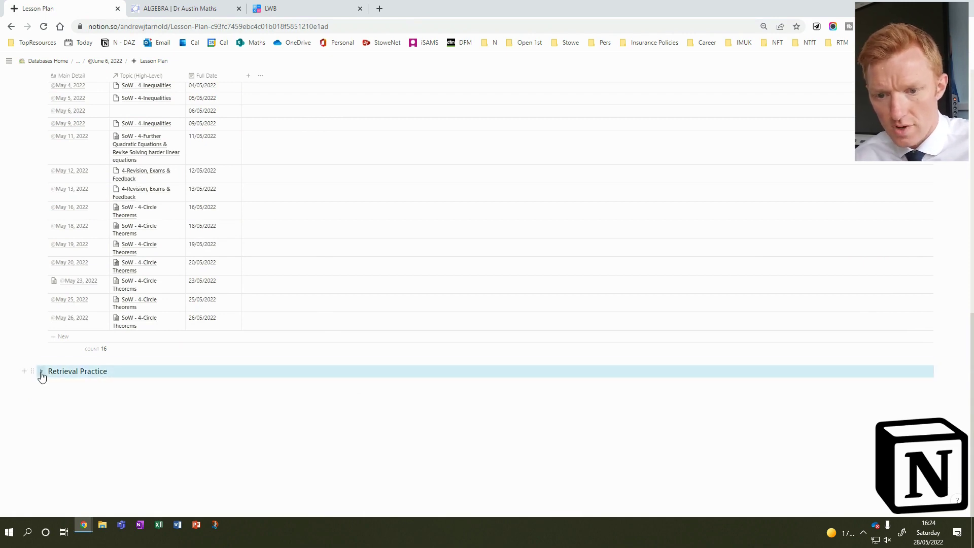
{"action": "scroll", "coordinate": [48, 245], "scroll_direction": "up", "scroll_amount": 15}
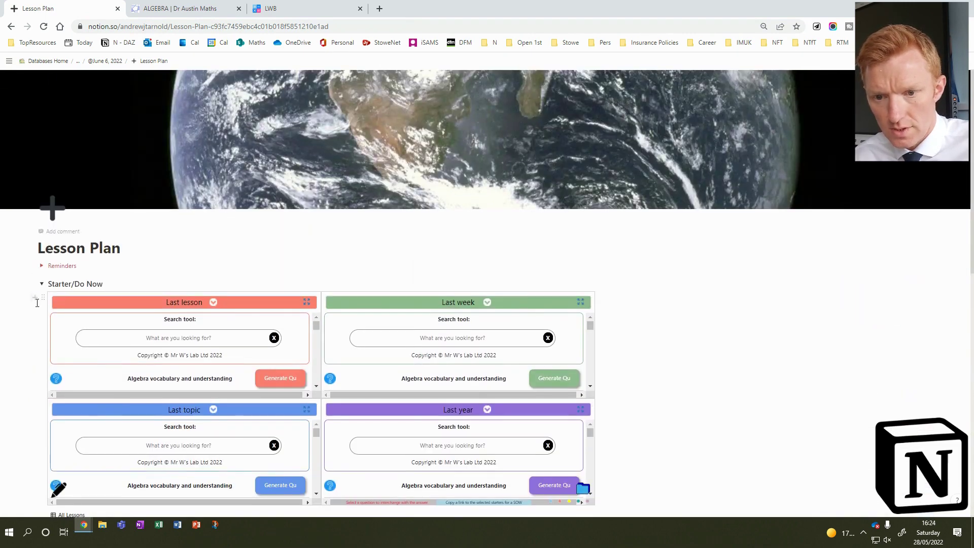
{"action": "left_click", "coordinate": [42, 285]}
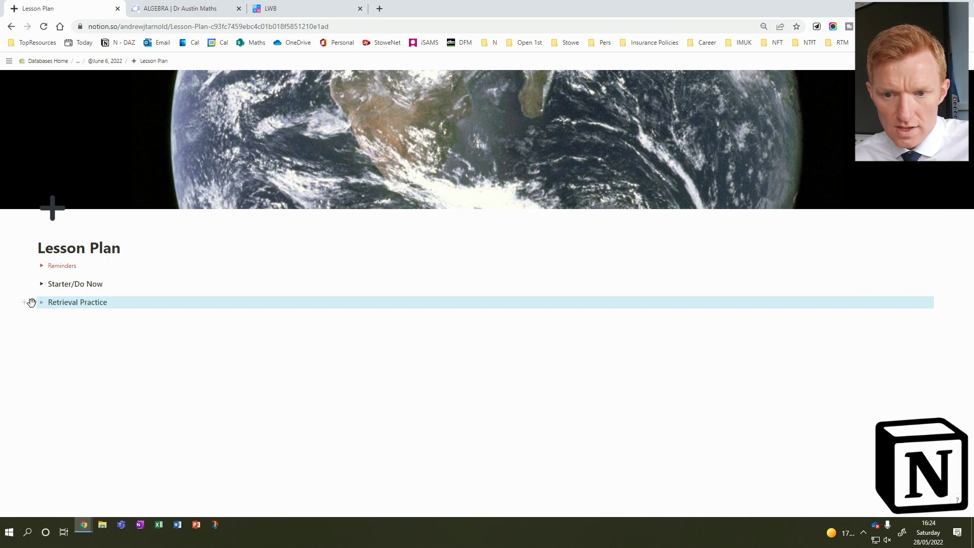
Step: Place Retrieval Practice in a column beside Starter/Do Now and expand both toggles
{"action": "left_click_drag", "start_coordinate": [69, 301], "coordinate": [936, 286]}
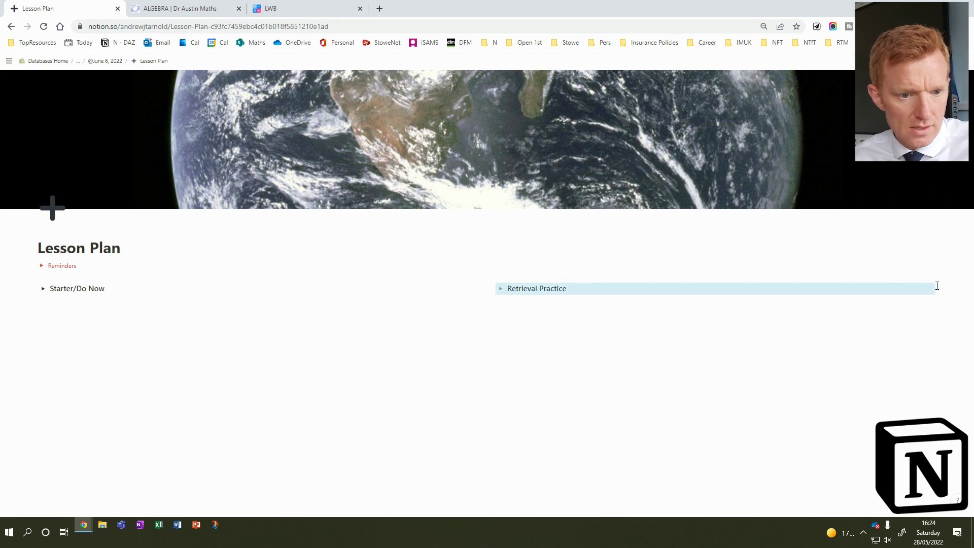
{"action": "left_click", "coordinate": [42, 289]}
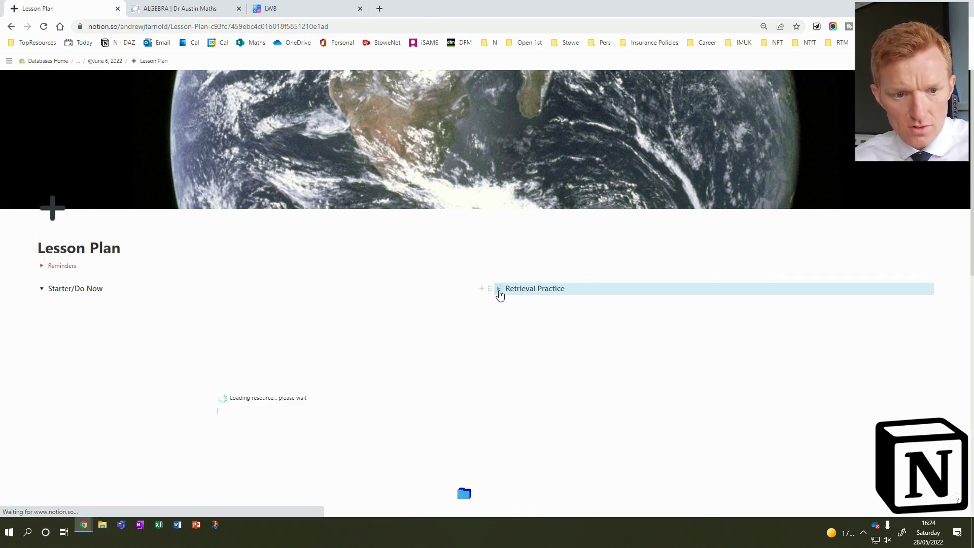
{"action": "left_click", "coordinate": [499, 290]}
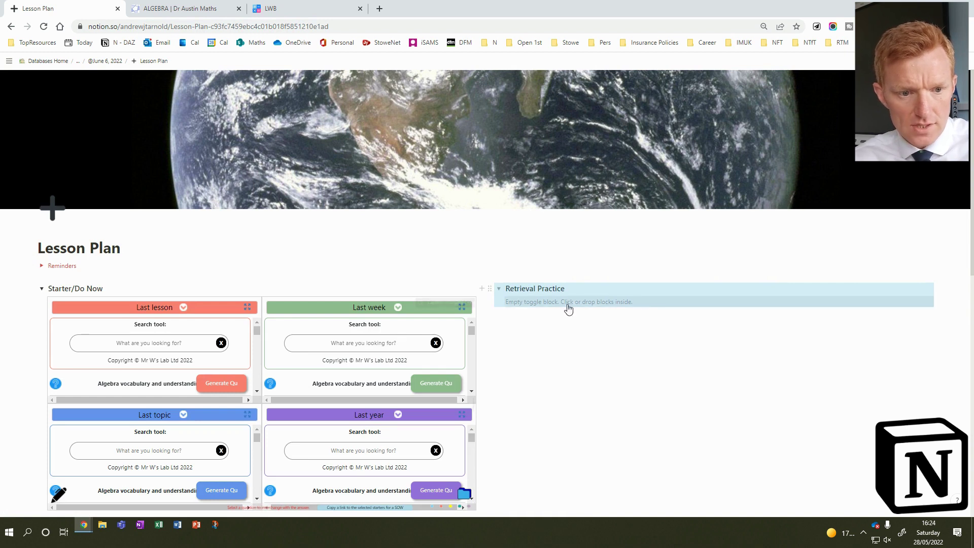
{"action": "scroll", "coordinate": [469, 371], "scroll_direction": "down", "scroll_amount": 3}
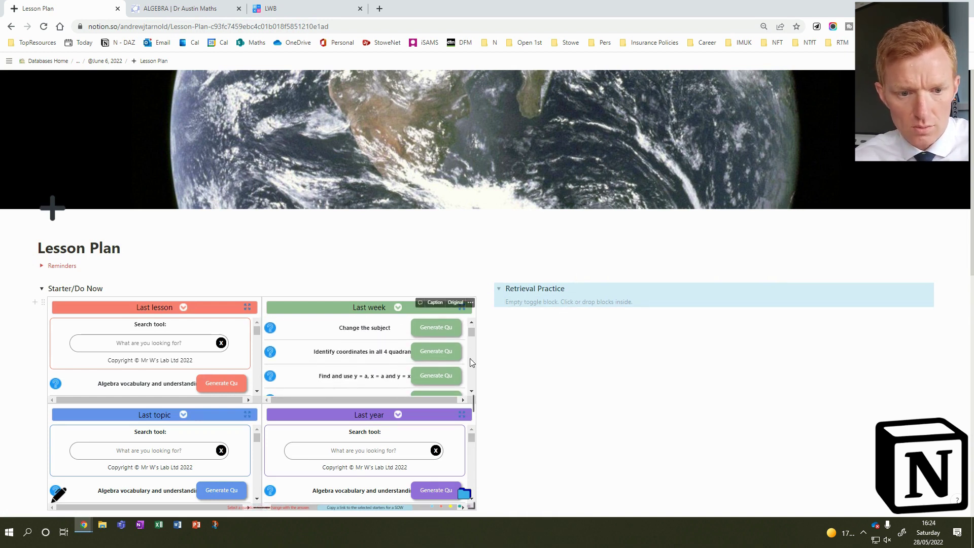
{"action": "scroll", "coordinate": [535, 380], "scroll_direction": "down", "scroll_amount": 4}
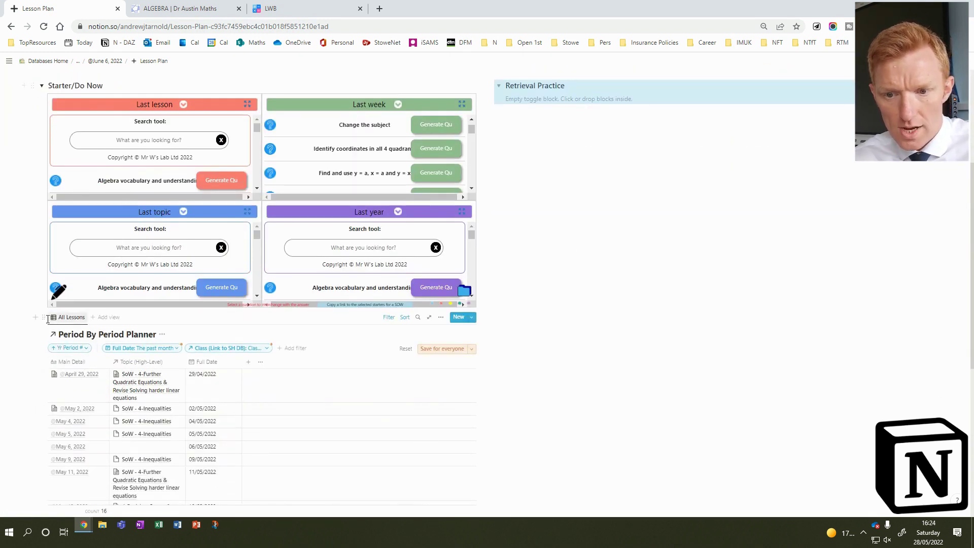
Step: Move the planner into Retrieval Practice, then widen and heighten the starter panels column
{"action": "left_click_drag", "start_coordinate": [44, 318], "coordinate": [567, 157]}
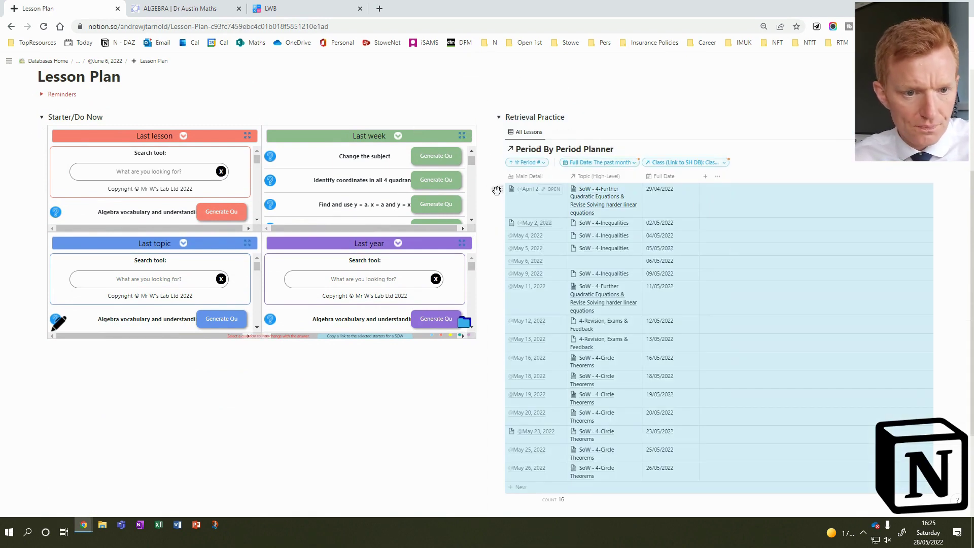
{"action": "left_click_drag", "start_coordinate": [485, 191], "coordinate": [566, 195]}
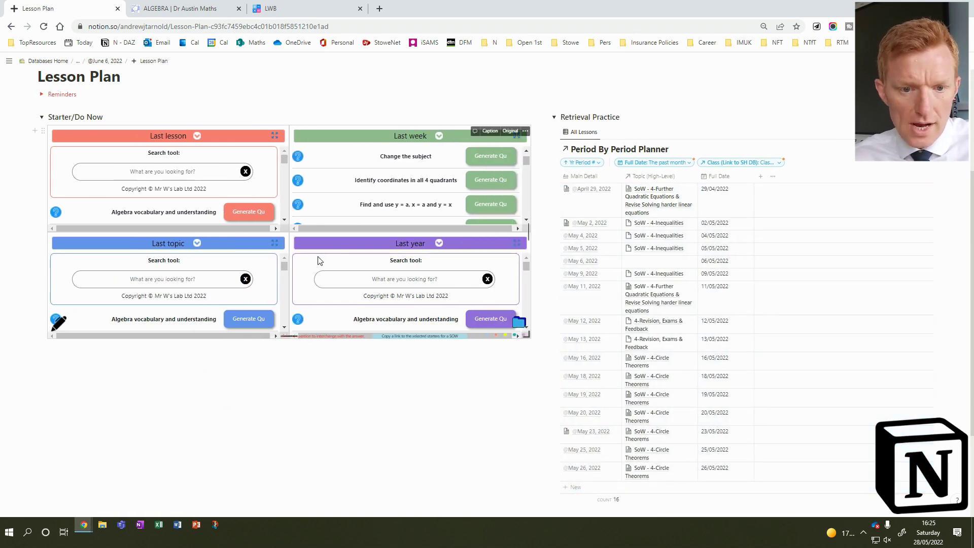
{"action": "left_click_drag", "start_coordinate": [284, 335], "coordinate": [283, 456]}
{"action": "scroll", "coordinate": [293, 470], "scroll_direction": "down", "scroll_amount": 1}
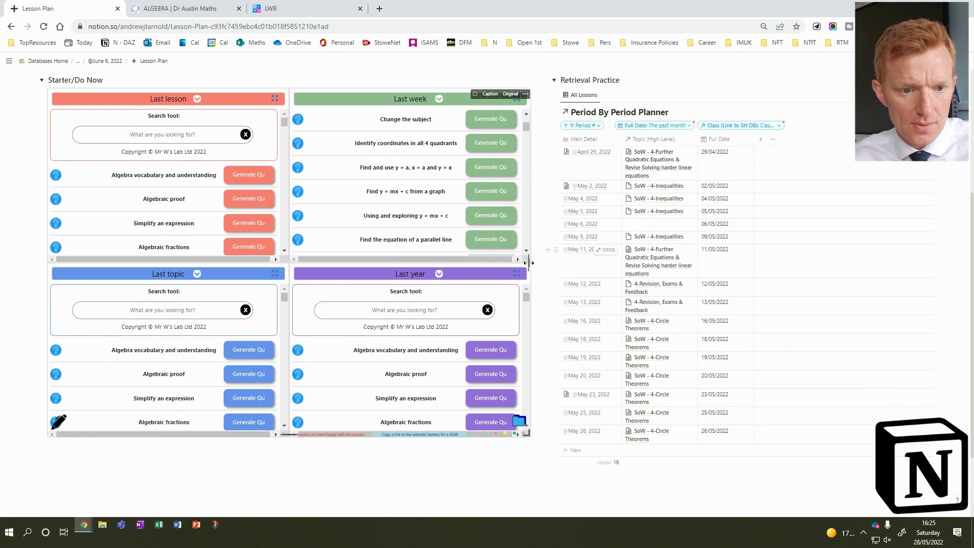
{"action": "left_click_drag", "start_coordinate": [582, 267], "coordinate": [724, 269]}
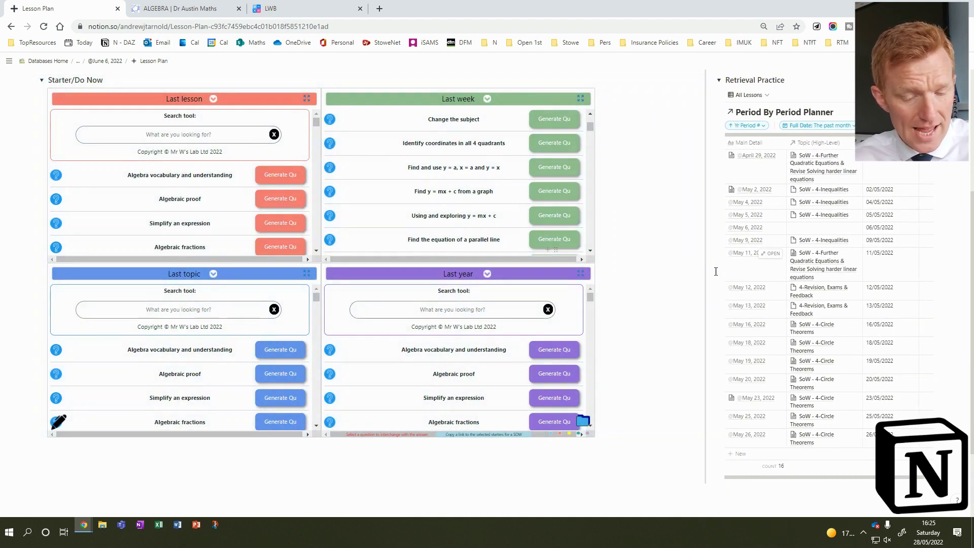
{"action": "scroll", "coordinate": [626, 227], "scroll_direction": "up", "scroll_amount": 2}
{"action": "scroll", "coordinate": [691, 319], "scroll_direction": "down", "scroll_amount": 2}
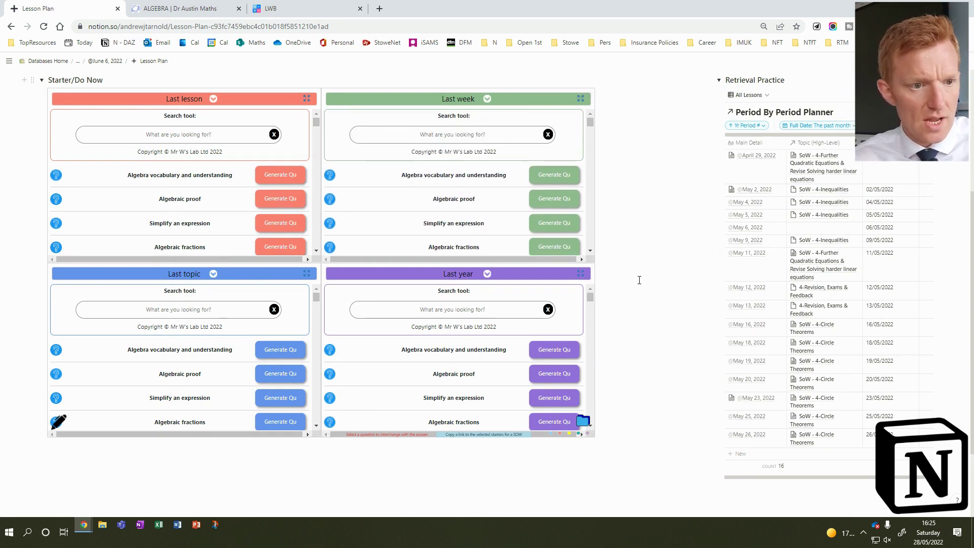
{"action": "scroll", "coordinate": [721, 265], "scroll_direction": "up", "scroll_amount": 4}
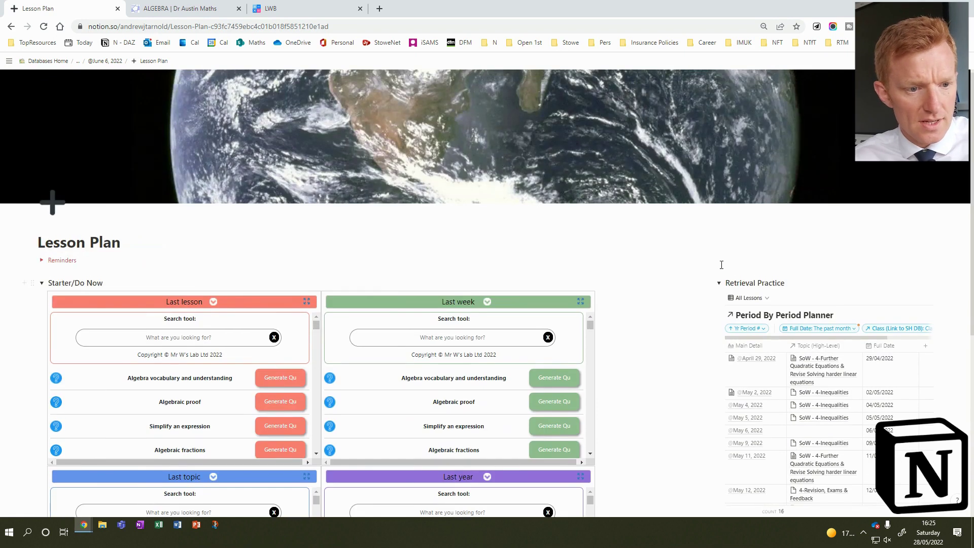
Step: Collapse both toggles and give Retrieval Practice a Gray background
{"action": "left_click", "coordinate": [42, 283]}
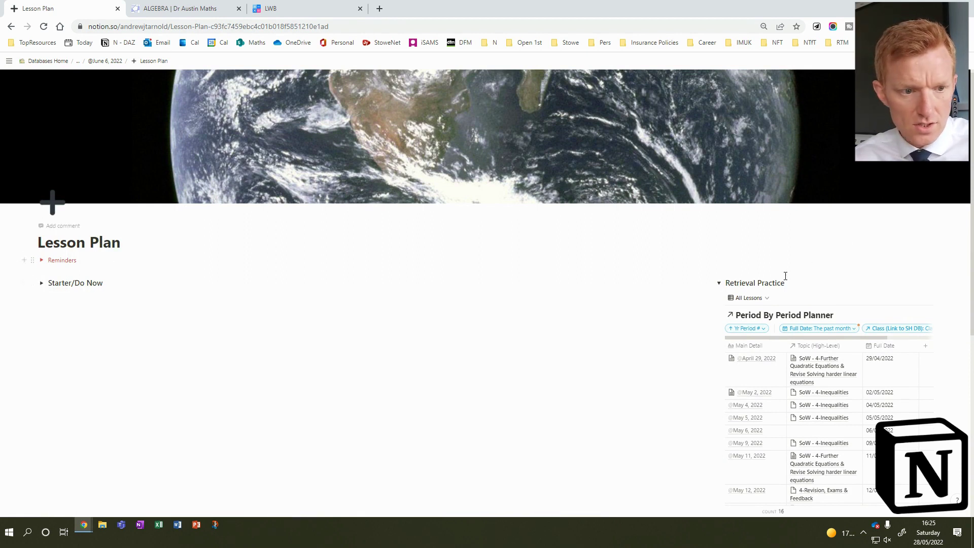
{"action": "left_click", "coordinate": [719, 283]}
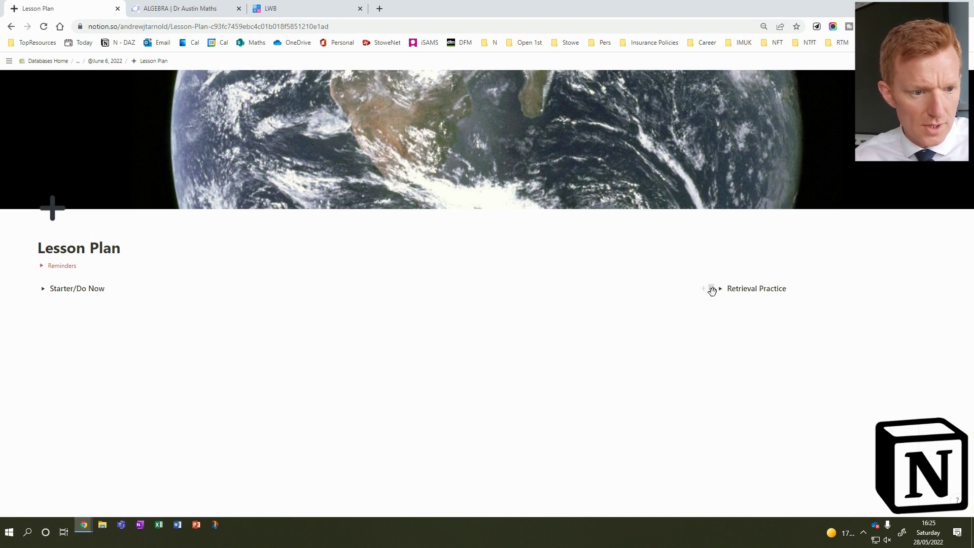
{"action": "left_click", "coordinate": [711, 289]}
{"action": "mouse_move", "coordinate": [675, 335]}
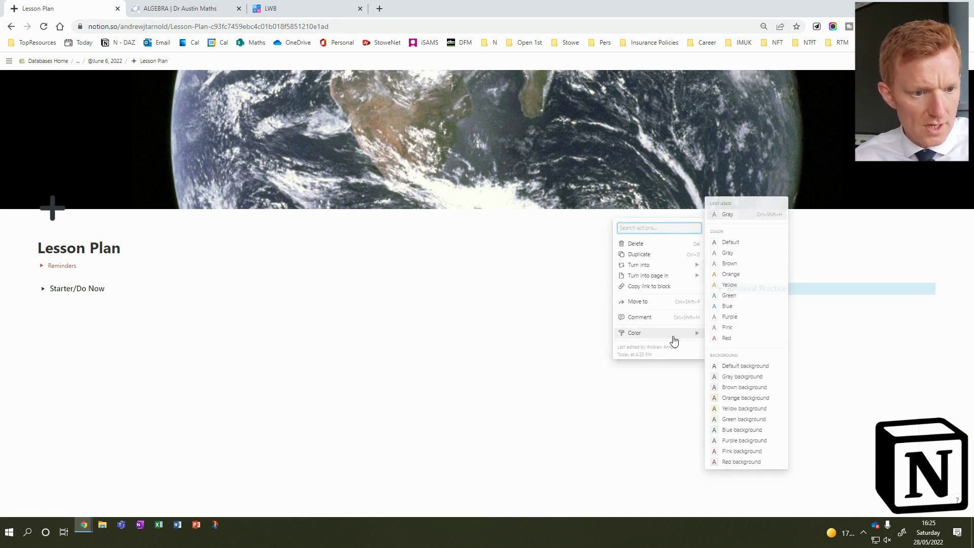
{"action": "left_click", "coordinate": [751, 376]}
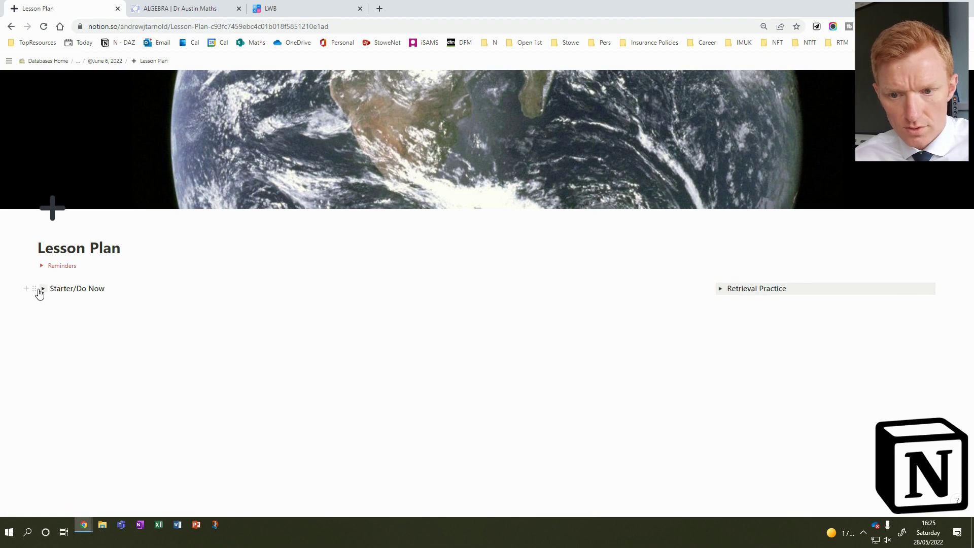
{"action": "left_click", "coordinate": [33, 288]}
Step: Give Starter/Do Now a Gray background and add new empty lines beneath both toggles
{"action": "mouse_move", "coordinate": [59, 334]}
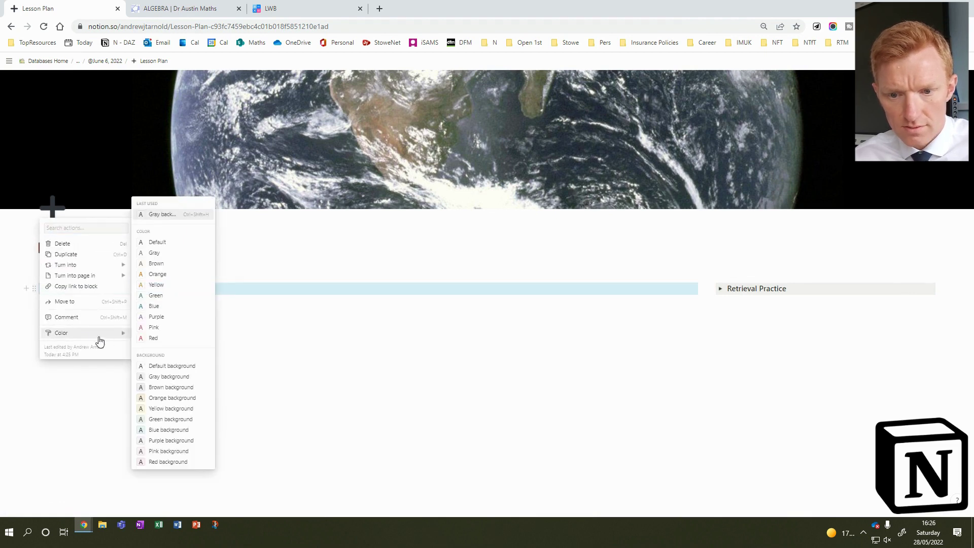
{"action": "left_click", "coordinate": [167, 376]}
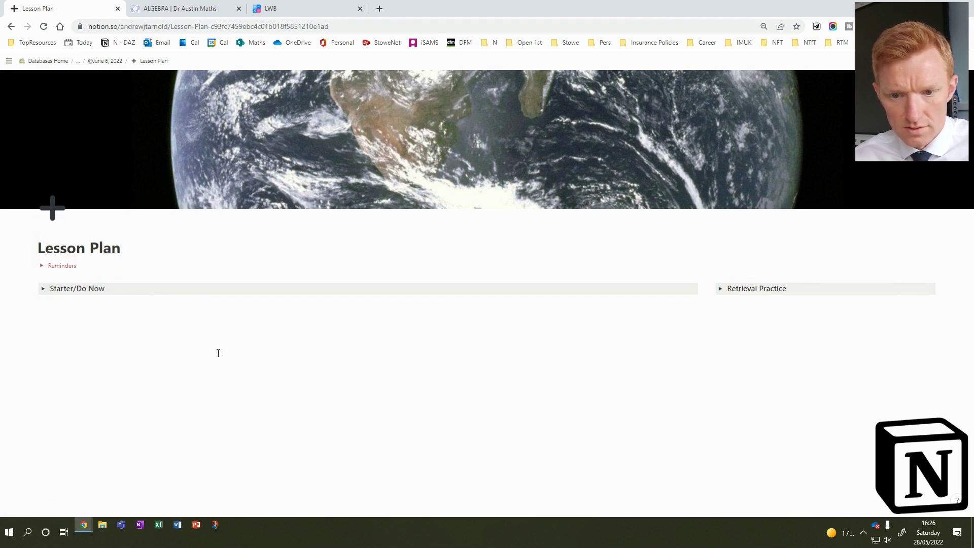
{"action": "left_click", "coordinate": [844, 323]}
{"action": "key", "text": "Return"}
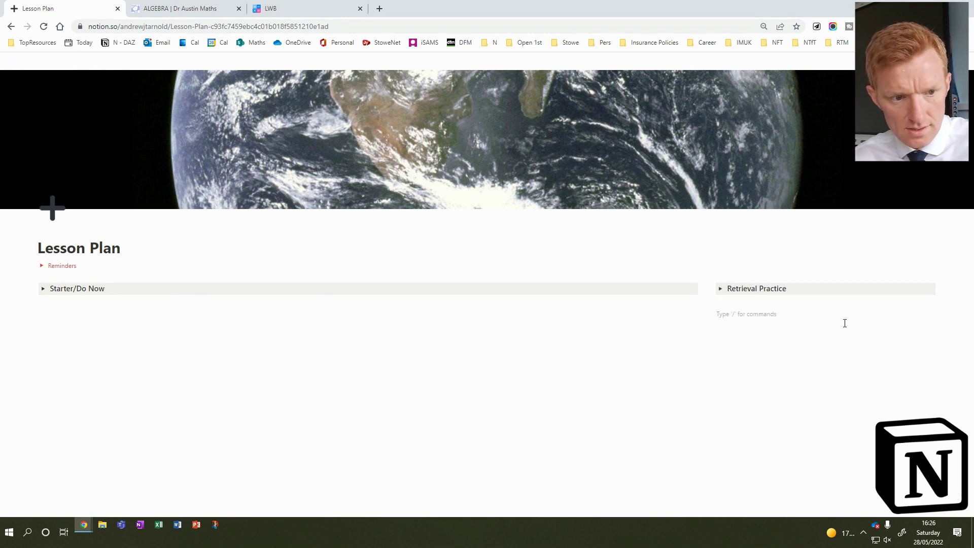
{"action": "key", "text": "BackSpace"}
{"action": "key", "text": "BackSpace"}
{"action": "key", "text": "Return"}
{"action": "key", "text": "Return"}
{"action": "key", "text": "Return"}
{"action": "key", "text": "Return"}
{"action": "key", "text": "Return"}
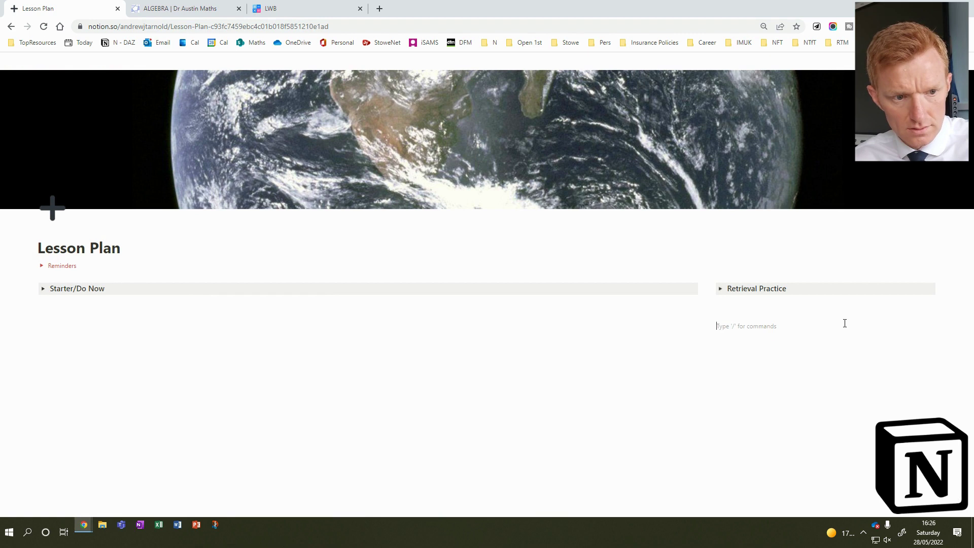
{"action": "left_click", "coordinate": [49, 321]}
{"action": "key", "text": "Return"}
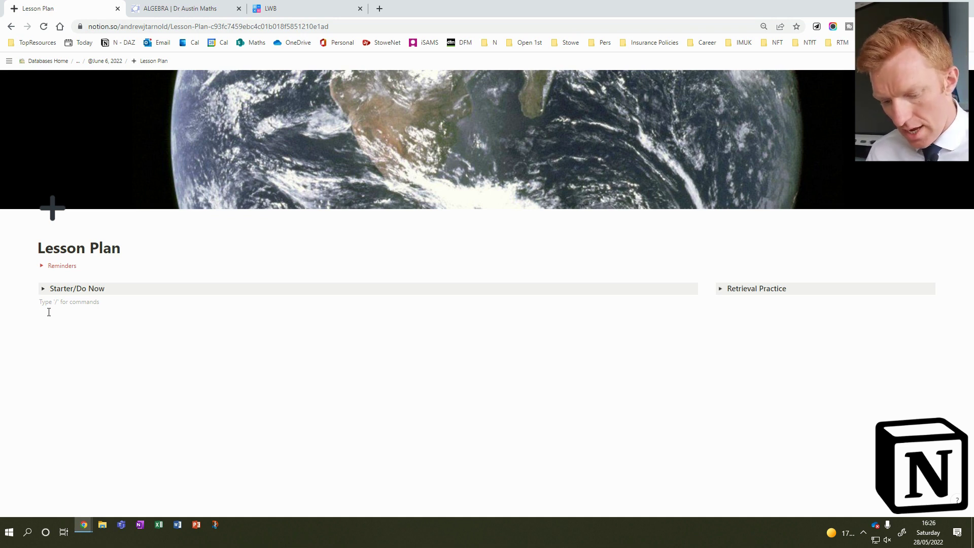
Step: Add a 'New Learning' toggle heading 3 below Starter/Do Now and expand it
{"action": "type", "text": "/toggle"}
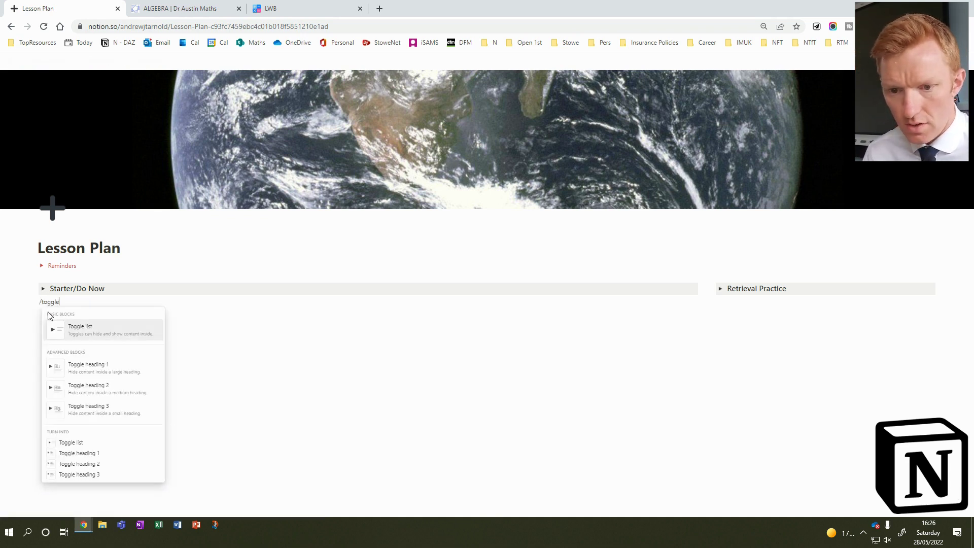
{"action": "left_click", "coordinate": [99, 407]}
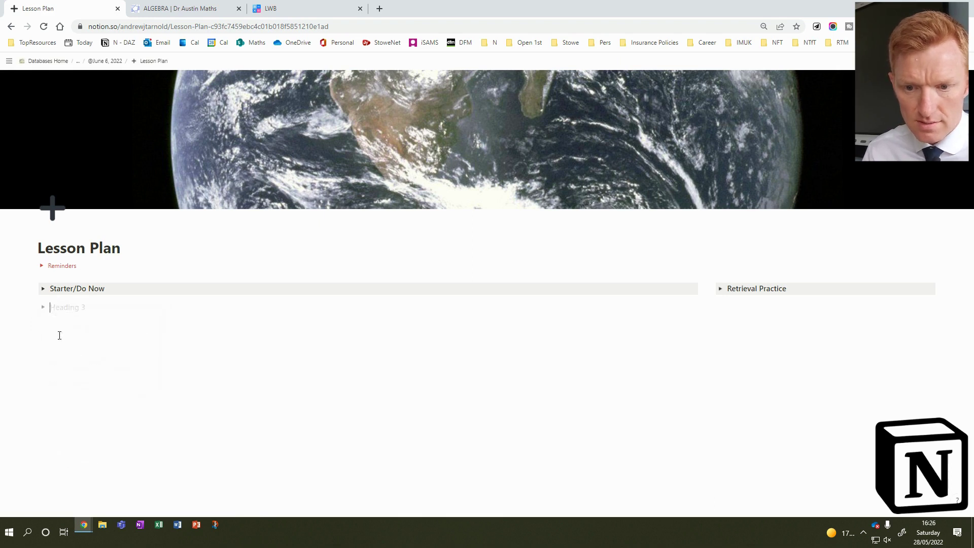
{"action": "type", "text": "New Learning"}
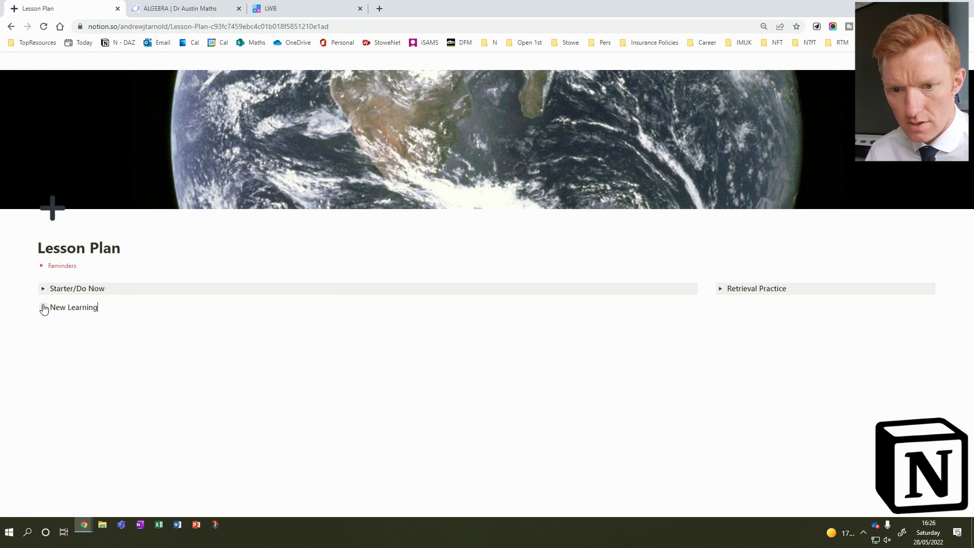
{"action": "left_click", "coordinate": [43, 307]}
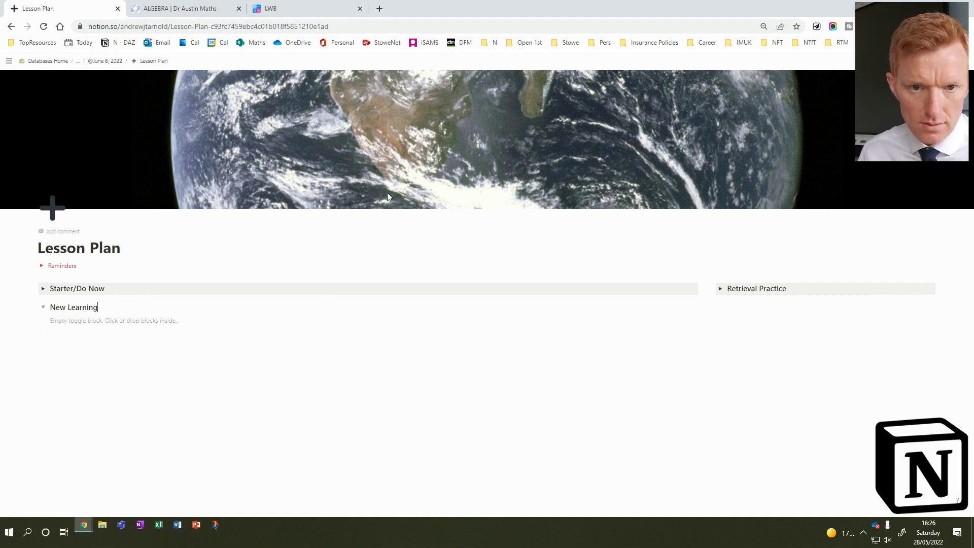
Step: In a new tab, search 'geogebra', open the 8. Alternate Segment Theorem applet and select its URL
{"action": "left_click", "coordinate": [379, 10]}
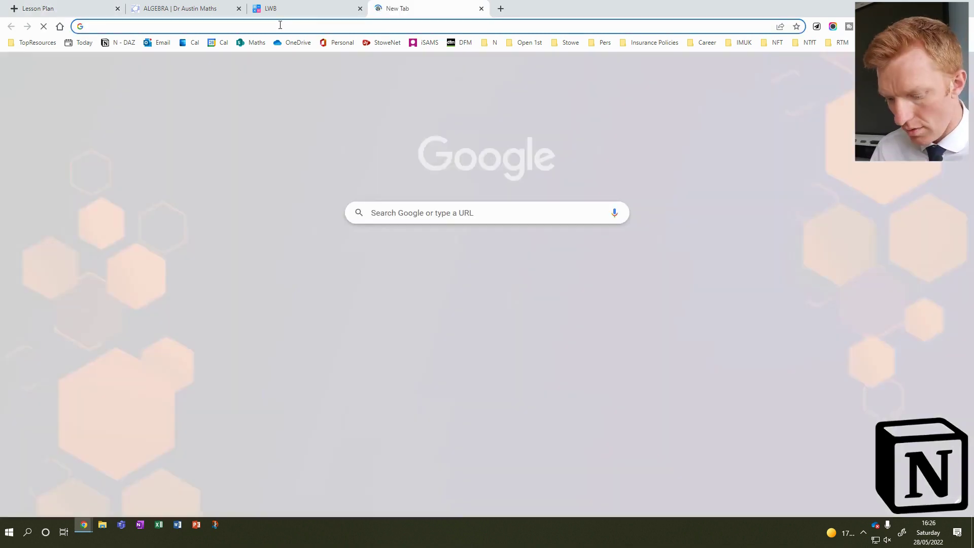
{"action": "type", "text": "gegebr"}
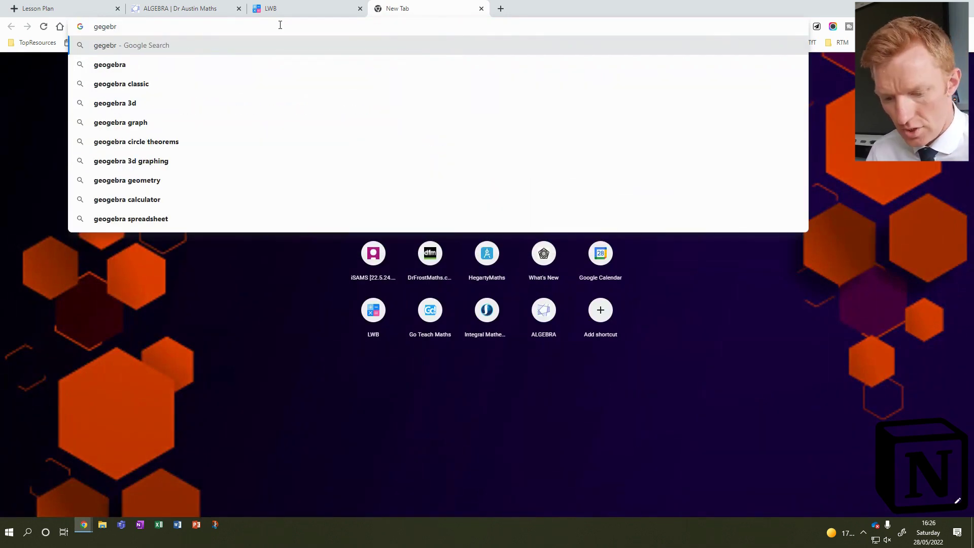
{"action": "key", "text": "BackSpace"}
{"action": "key", "text": "BackSpace"}
{"action": "key", "text": "BackSpace"}
{"action": "key", "text": "BackSpace"}
{"action": "type", "text": "oge"}
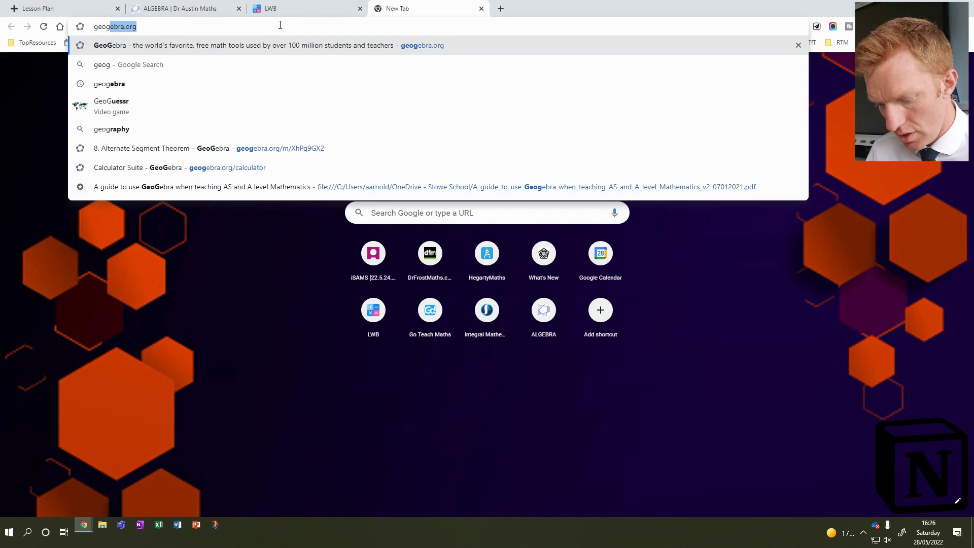
{"action": "type", "text": "bra"}
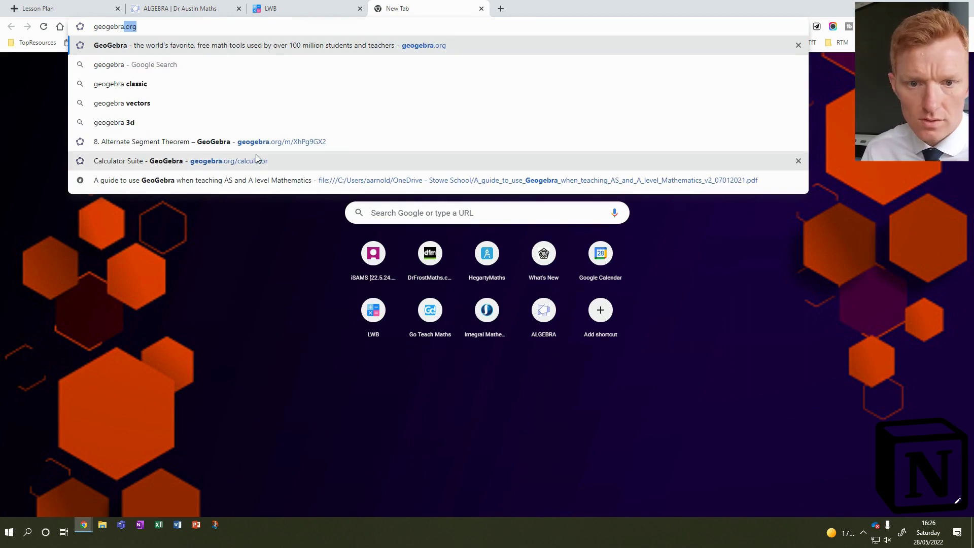
{"action": "left_click", "coordinate": [257, 144]}
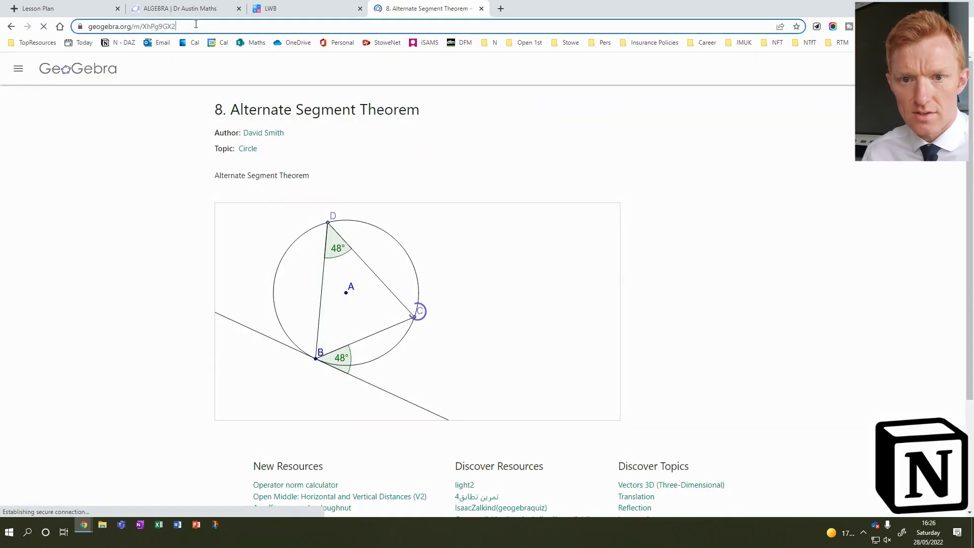
{"action": "left_click", "coordinate": [170, 27]}
Step: Paste the GeoGebra link inside the New Learning toggle as an embed
{"action": "left_click", "coordinate": [76, 8]}
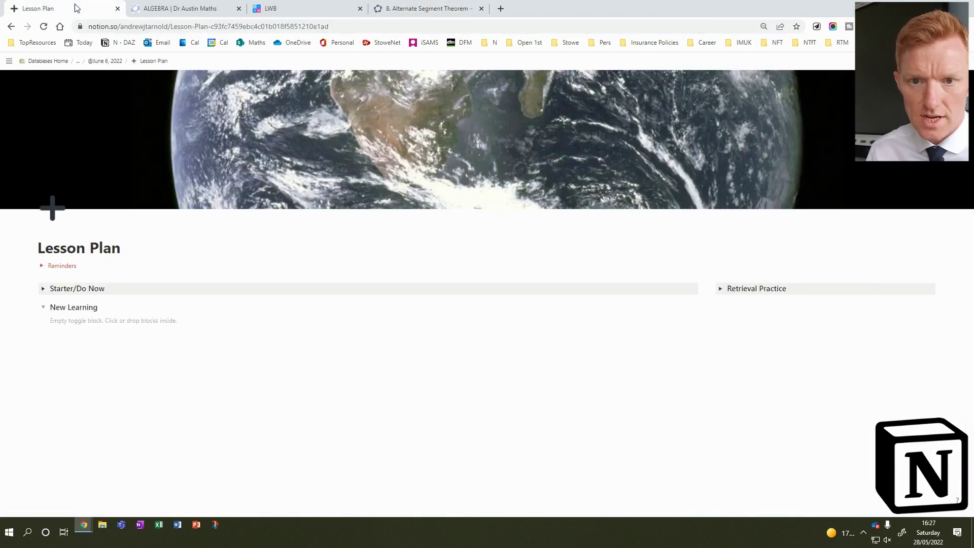
{"action": "left_click", "coordinate": [69, 321]}
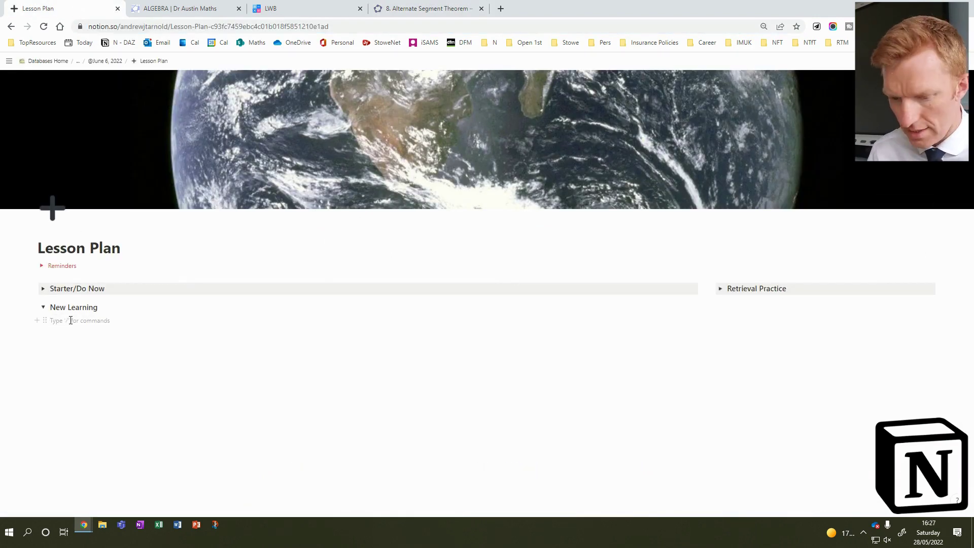
{"action": "key", "text": "ctrl+v"}
{"action": "left_click", "coordinate": [231, 357]}
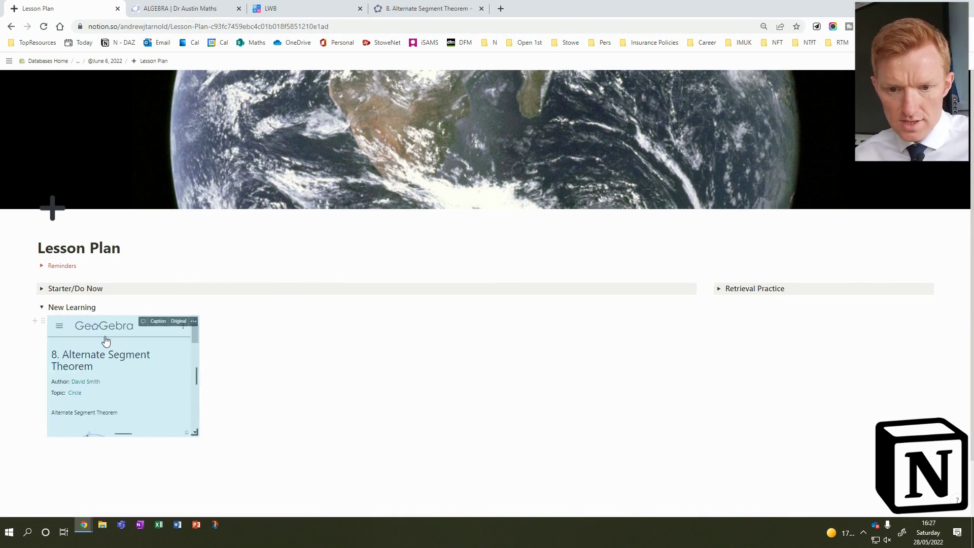
Step: Widen the GeoGebra embed to the column width and make it taller
{"action": "left_click_drag", "start_coordinate": [193, 432], "coordinate": [687, 471]}
{"action": "scroll", "coordinate": [760, 481], "scroll_direction": "down", "scroll_amount": 2}
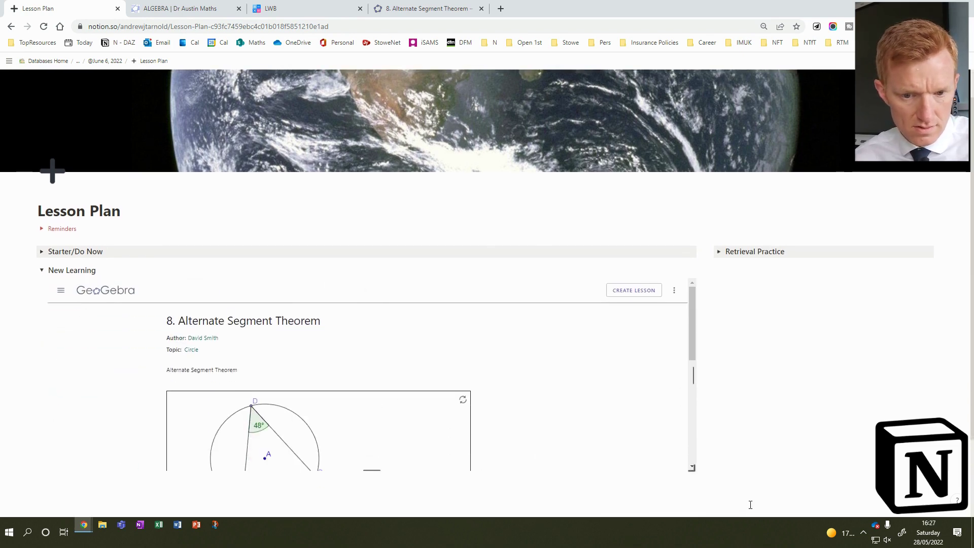
{"action": "scroll", "coordinate": [683, 392], "scroll_direction": "down", "scroll_amount": 3}
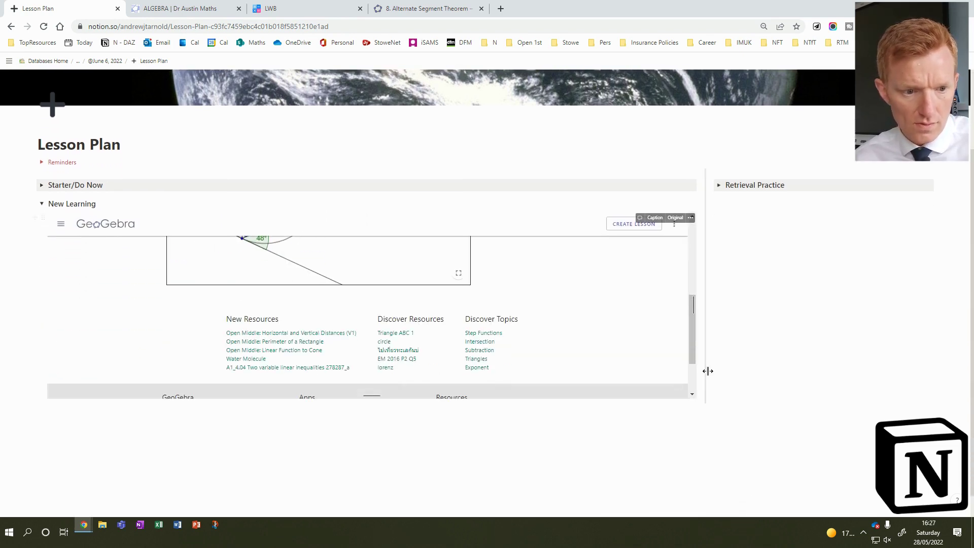
{"action": "scroll", "coordinate": [710, 355], "scroll_direction": "down", "scroll_amount": 1}
{"action": "left_click_drag", "start_coordinate": [702, 365], "coordinate": [715, 480]}
{"action": "scroll", "coordinate": [525, 304], "scroll_direction": "up", "scroll_amount": 2}
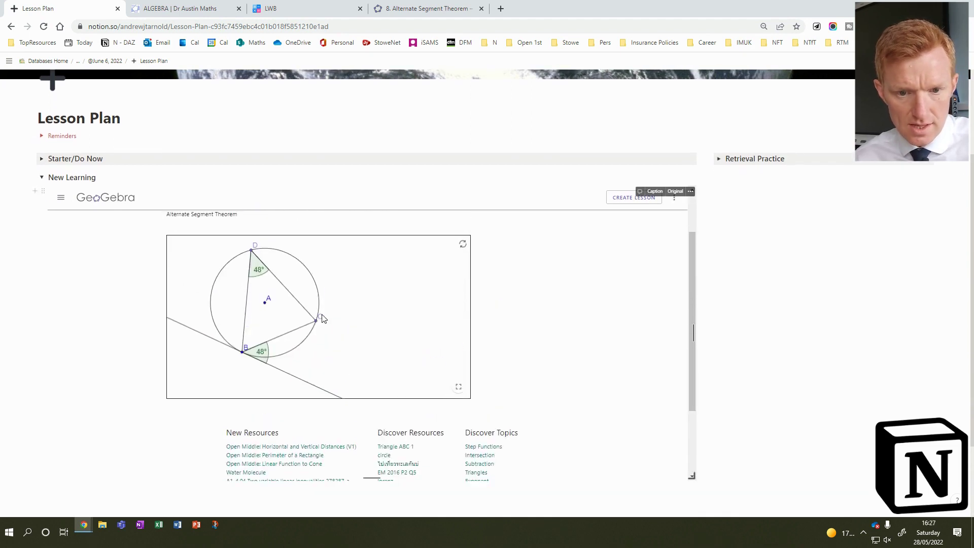
Step: Test the embedded applet by dragging points C, D and B around the circle
{"action": "left_click_drag", "start_coordinate": [314, 324], "coordinate": [318, 295]}
{"action": "left_click_drag", "start_coordinate": [252, 254], "coordinate": [229, 283]}
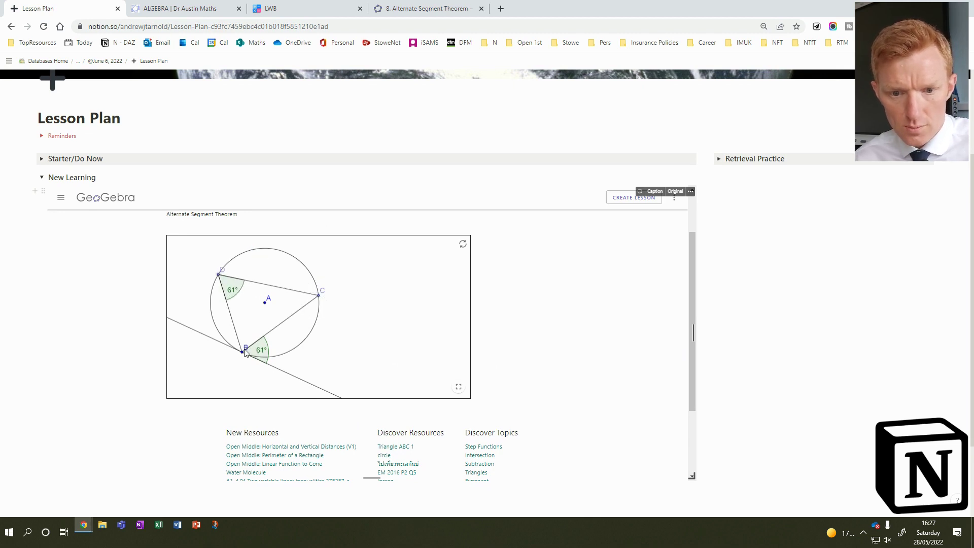
{"action": "left_click_drag", "start_coordinate": [243, 351], "coordinate": [282, 366]}
Step: Collapse New Learning and try dragging its block out of the left column
{"action": "left_click", "coordinate": [42, 177]}
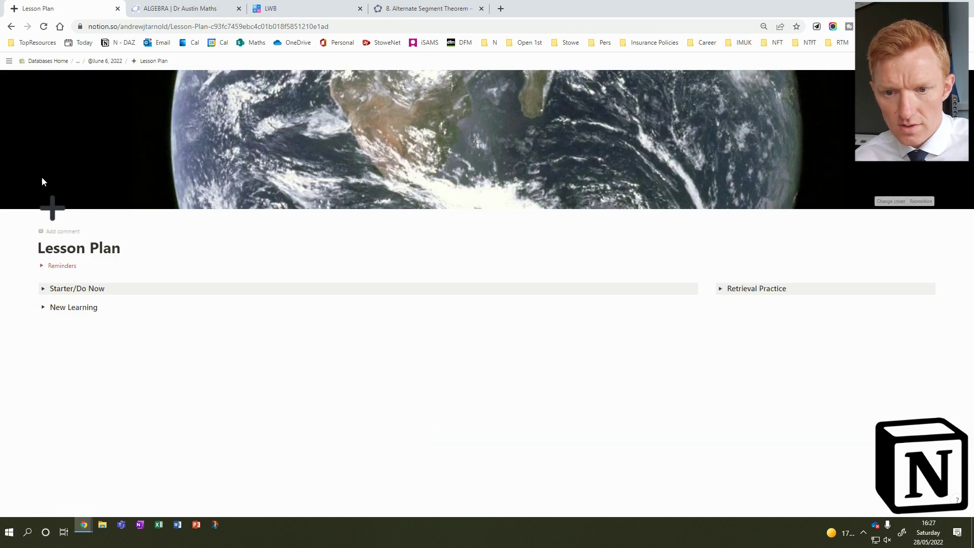
{"action": "left_click_drag", "start_coordinate": [34, 309], "coordinate": [76, 308]}
{"action": "left_click", "coordinate": [41, 308]}
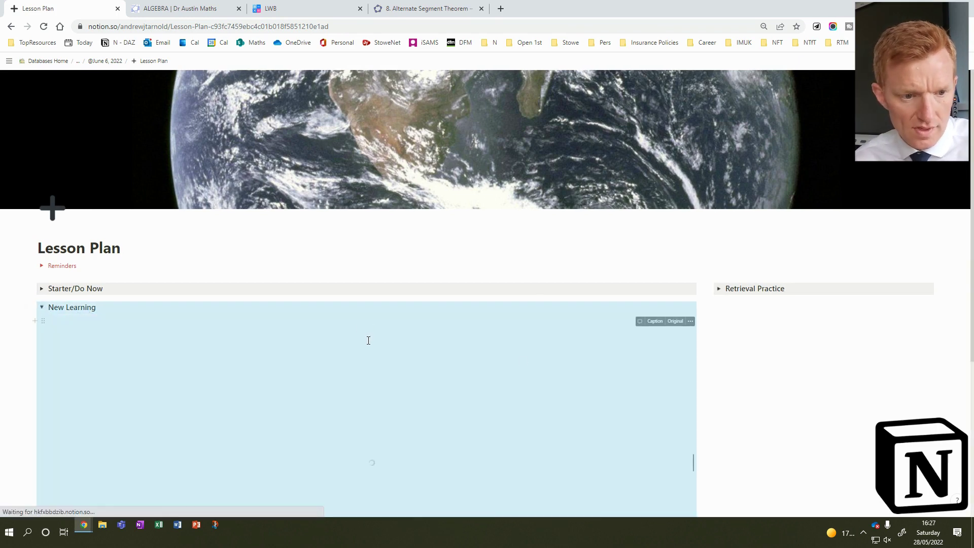
{"action": "scroll", "coordinate": [803, 385], "scroll_direction": "down", "scroll_amount": 3}
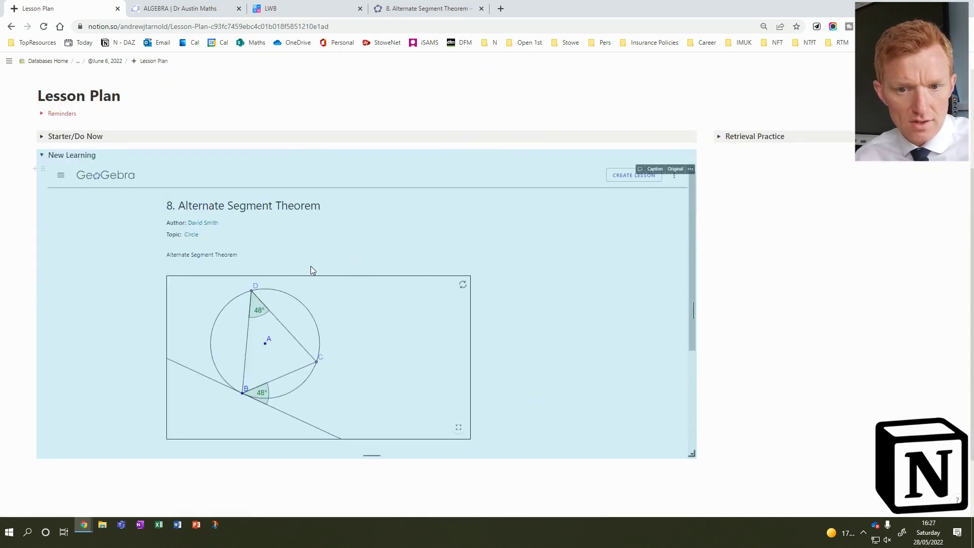
{"action": "mouse_move", "coordinate": [31, 153]}
{"action": "left_mouse_down"}
{"action": "mouse_move", "coordinate": [78, 204]}
{"action": "mouse_move", "coordinate": [42, 161]}
{"action": "left_mouse_up"}
Step: Drop the collapsed New Learning block full-width below the two columns and re-expand it
{"action": "left_click", "coordinate": [42, 156]}
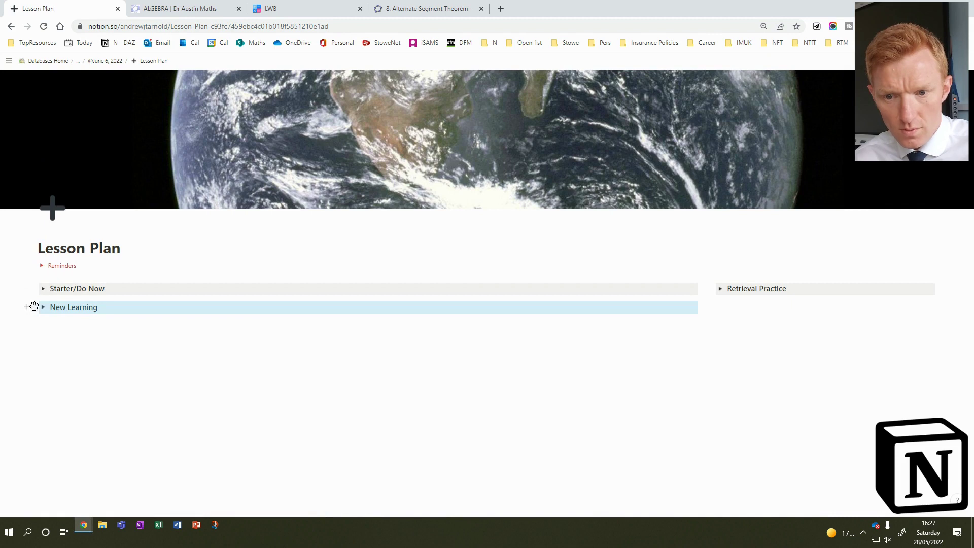
{"action": "left_click_drag", "start_coordinate": [34, 305], "coordinate": [48, 355]}
{"action": "left_click", "coordinate": [72, 343]}
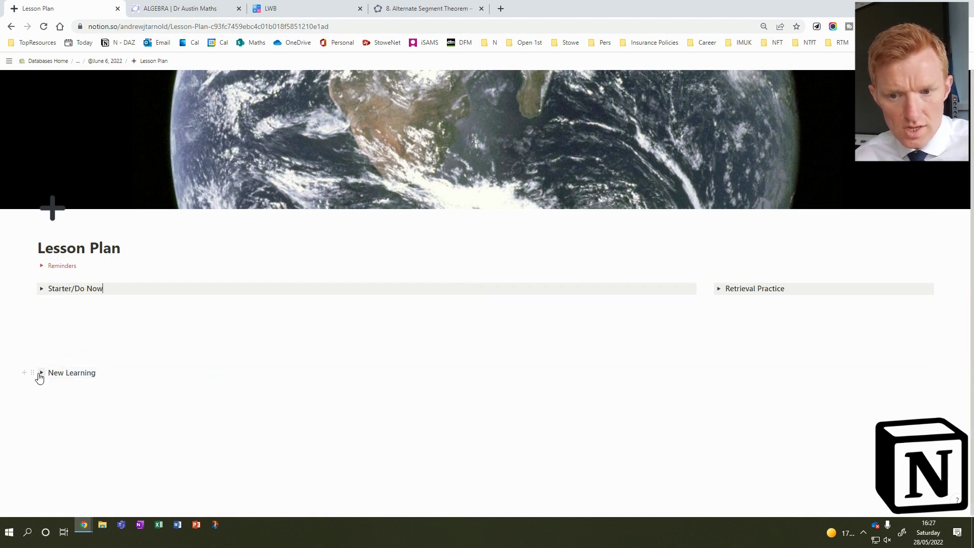
{"action": "left_click", "coordinate": [41, 374]}
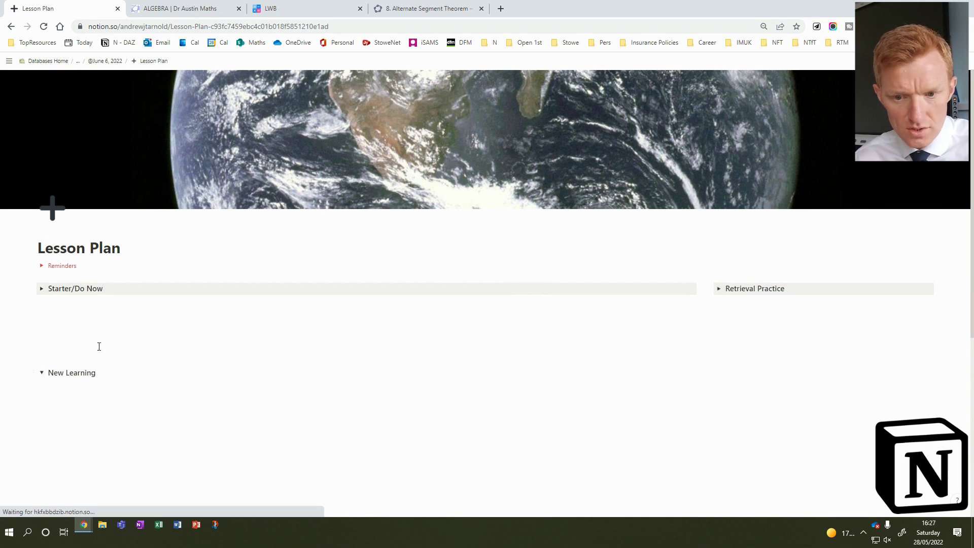
Step: Scroll over the embedded applet and expand the Starter/Do Now toggle
{"action": "scroll", "coordinate": [91, 263], "scroll_direction": "down", "scroll_amount": 3}
{"action": "scroll", "coordinate": [91, 263], "scroll_direction": "down", "scroll_amount": 2}
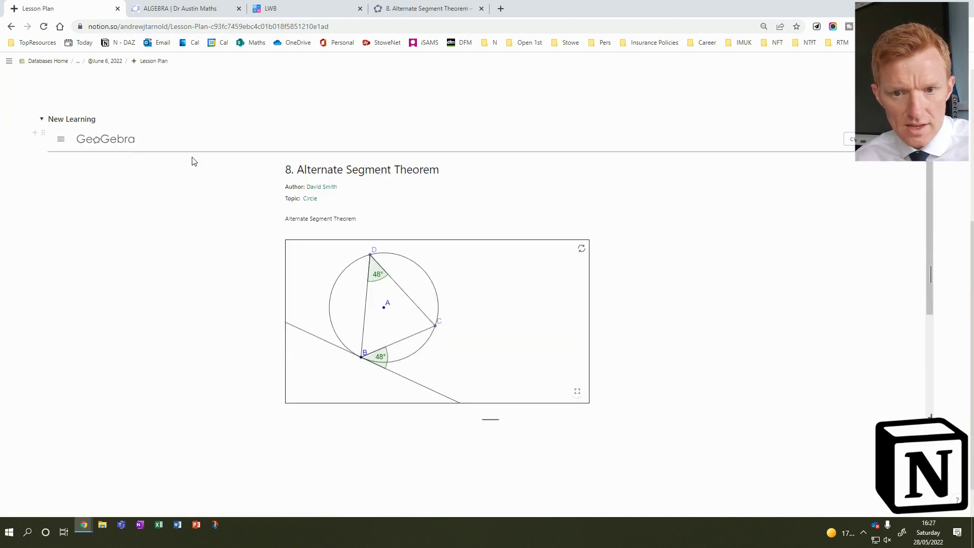
{"action": "scroll", "coordinate": [192, 160], "scroll_direction": "up", "scroll_amount": 2}
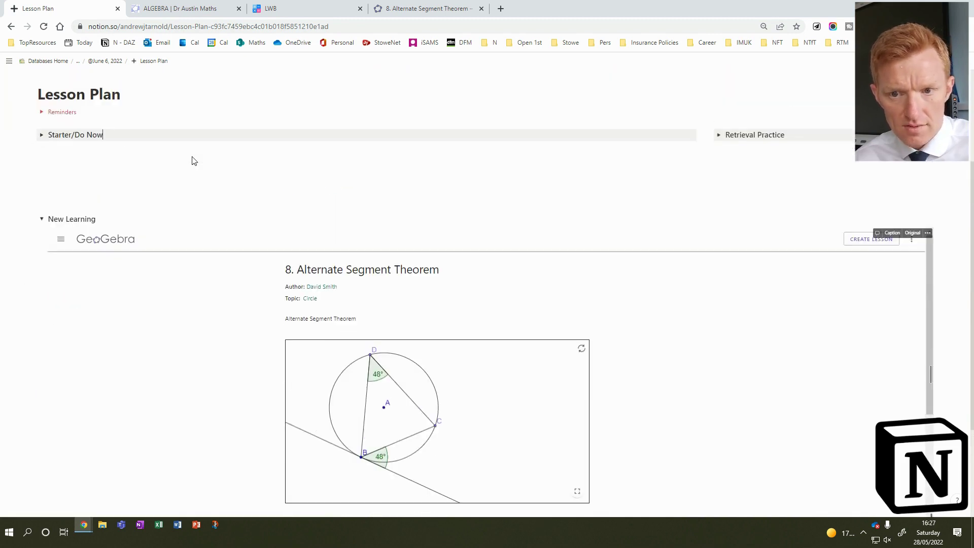
{"action": "left_click", "coordinate": [43, 138]}
{"action": "left_click", "coordinate": [43, 137]}
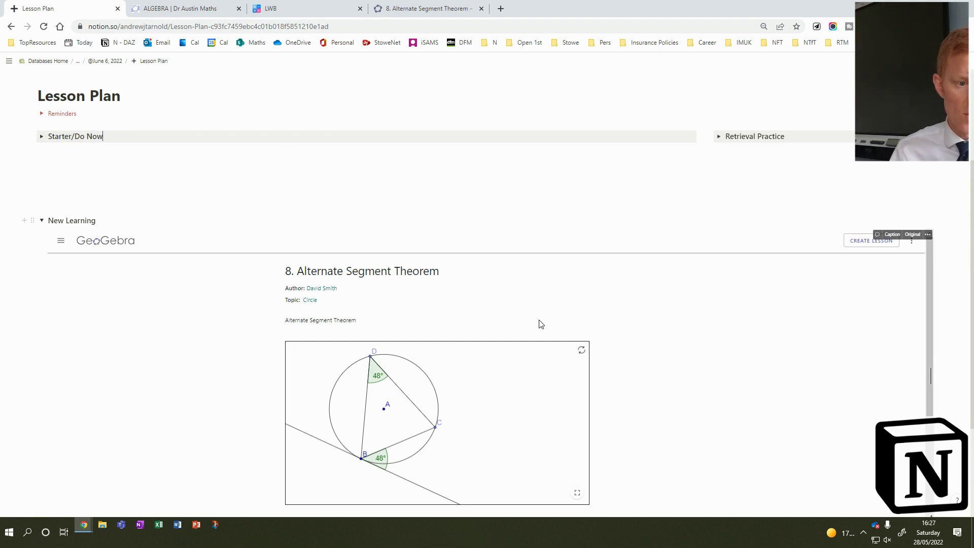
{"action": "scroll", "coordinate": [687, 410], "scroll_direction": "down", "scroll_amount": 3}
{"action": "key", "text": "ctrl+plus"}
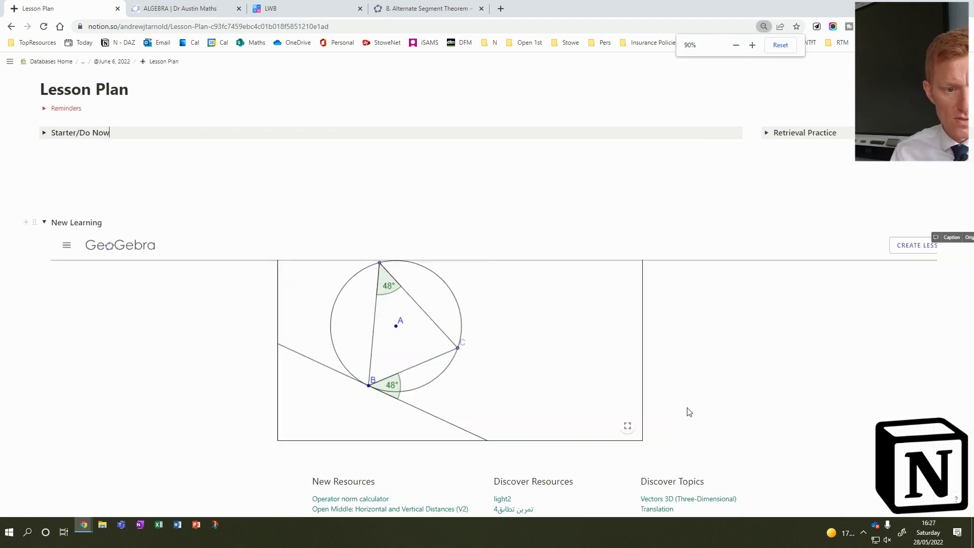
{"action": "key", "text": "ctrl+minus"}
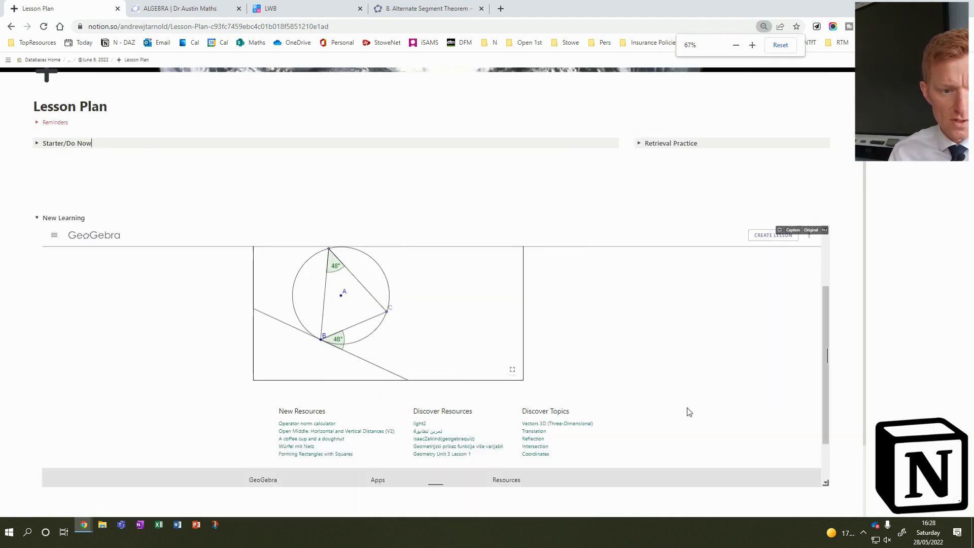
{"action": "left_click", "coordinate": [568, 371]}
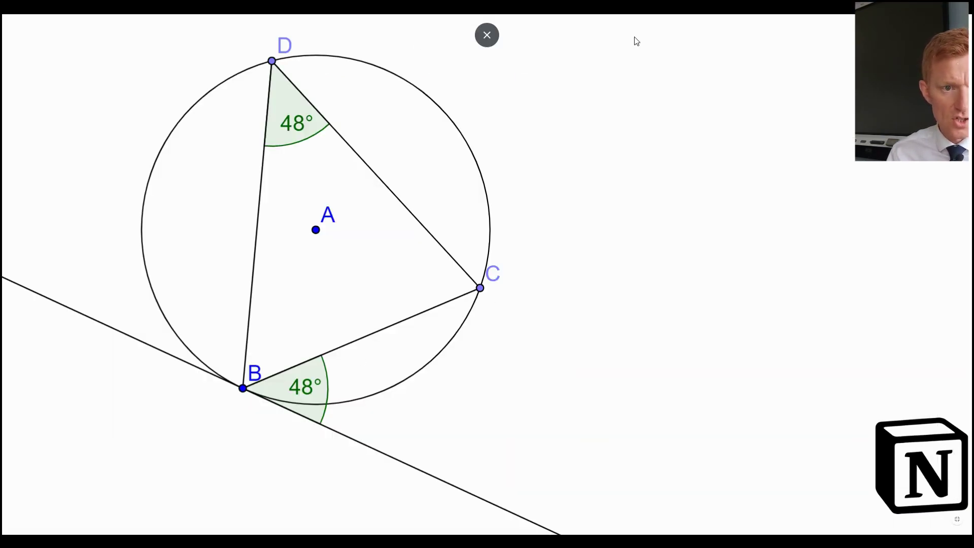
{"action": "left_click", "coordinate": [487, 36]}
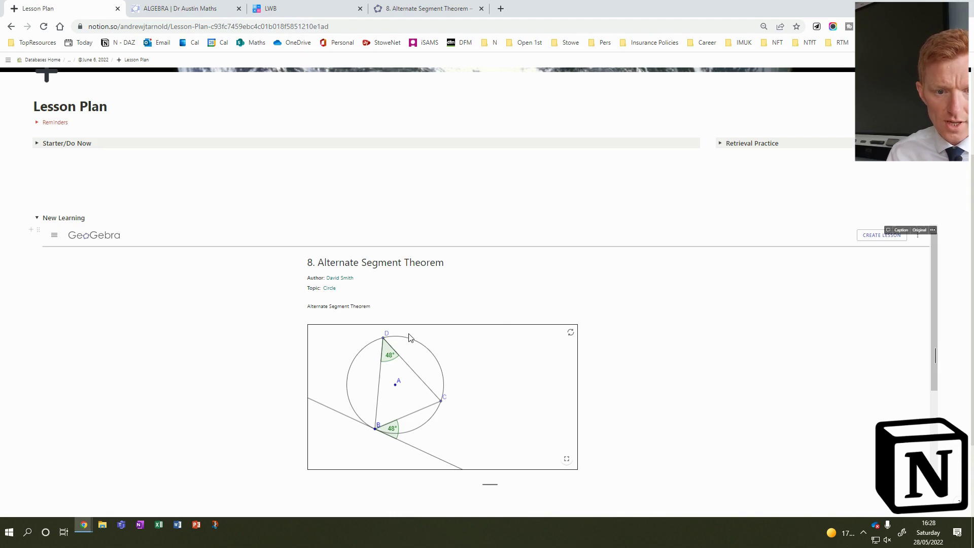
{"action": "left_click", "coordinate": [567, 460]}
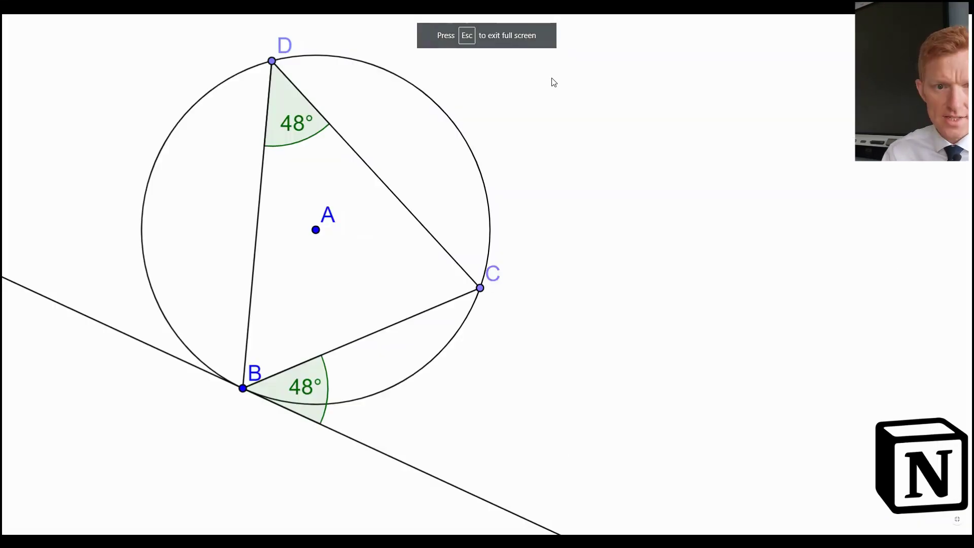
{"action": "key", "text": "Escape"}
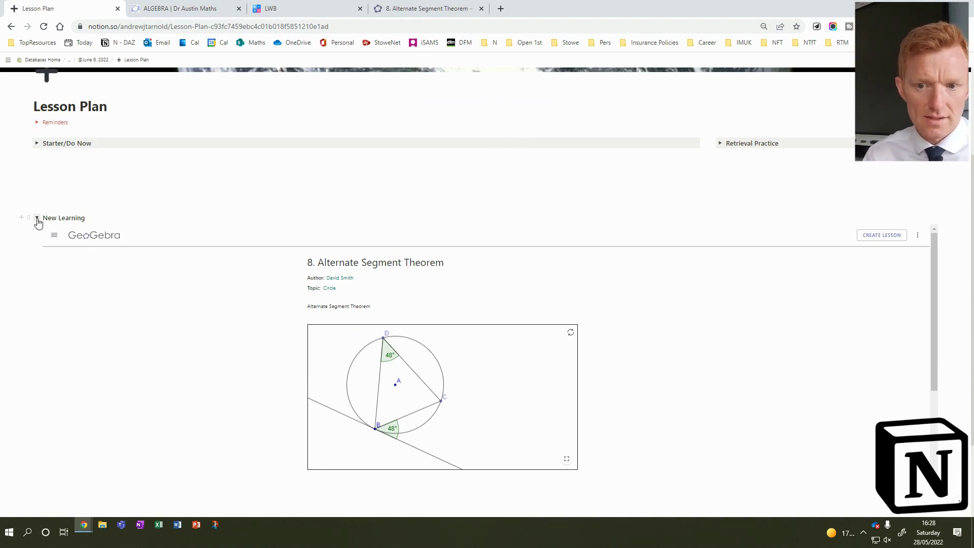
Step: Collapse New Learning and give it a light green background
{"action": "left_click", "coordinate": [37, 219]}
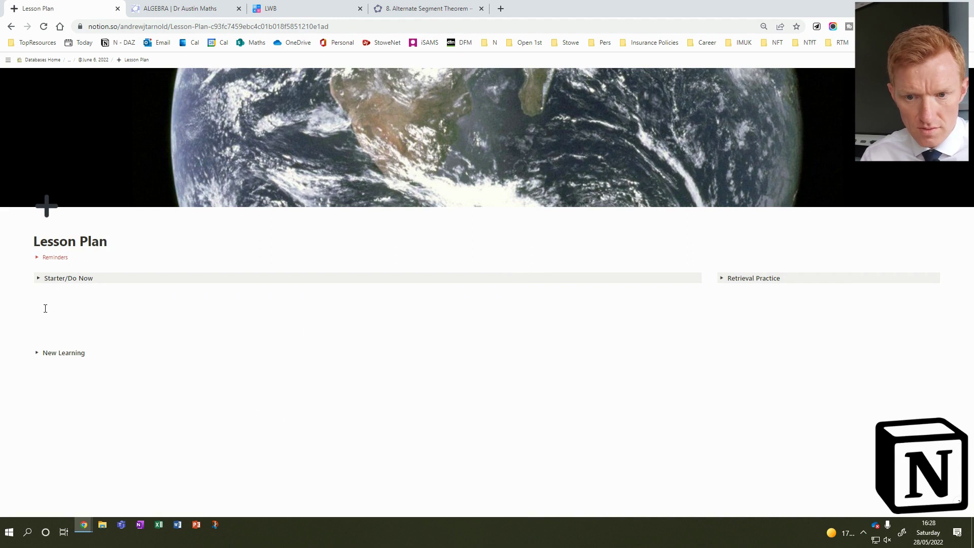
{"action": "left_click", "coordinate": [28, 352]}
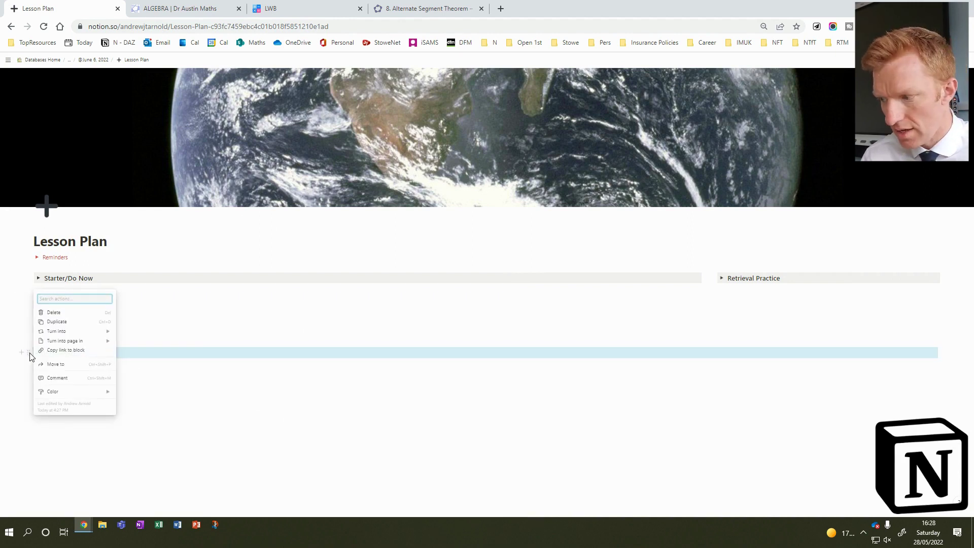
{"action": "mouse_move", "coordinate": [57, 393]}
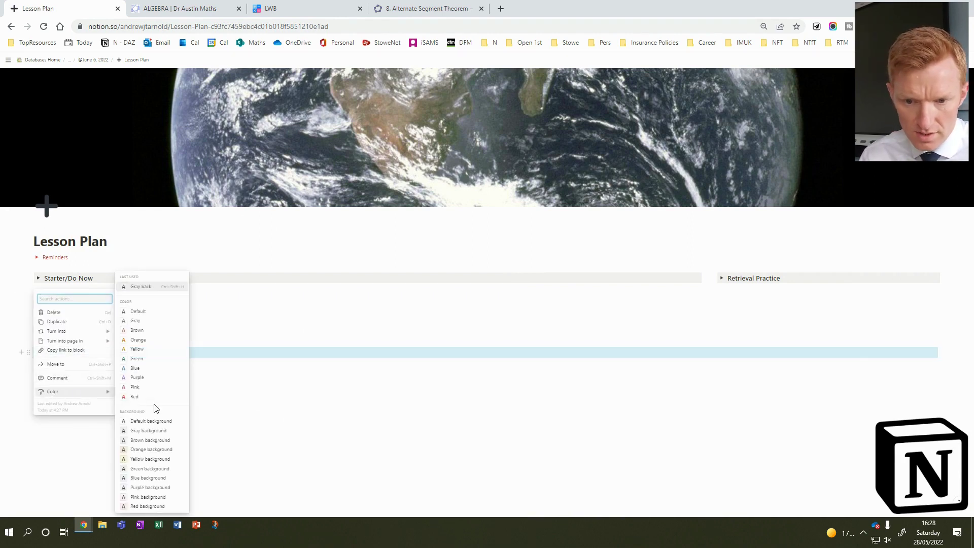
{"action": "left_click", "coordinate": [157, 468]}
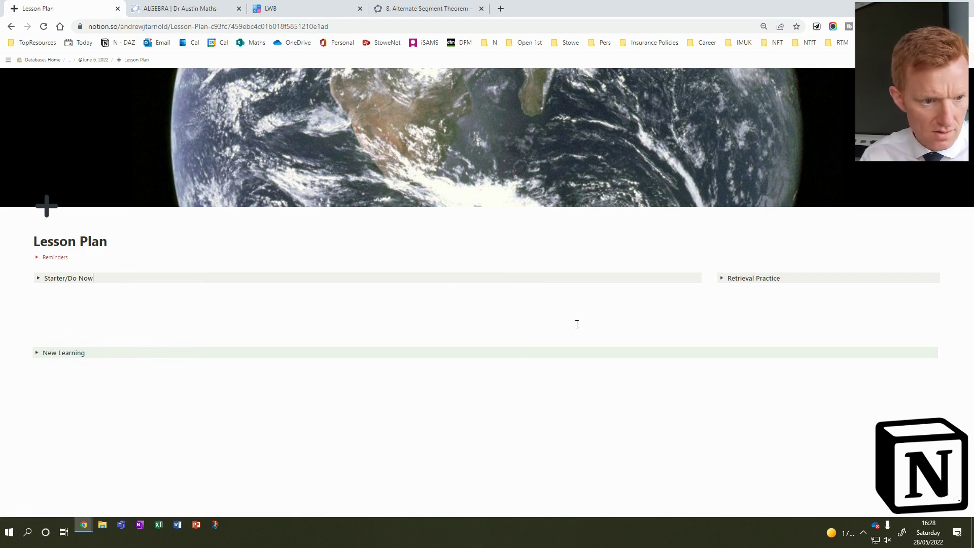
Step: Undo the accidental move of New Learning and delete the empty block under Retrieval Practice
{"action": "key", "text": "Return"}
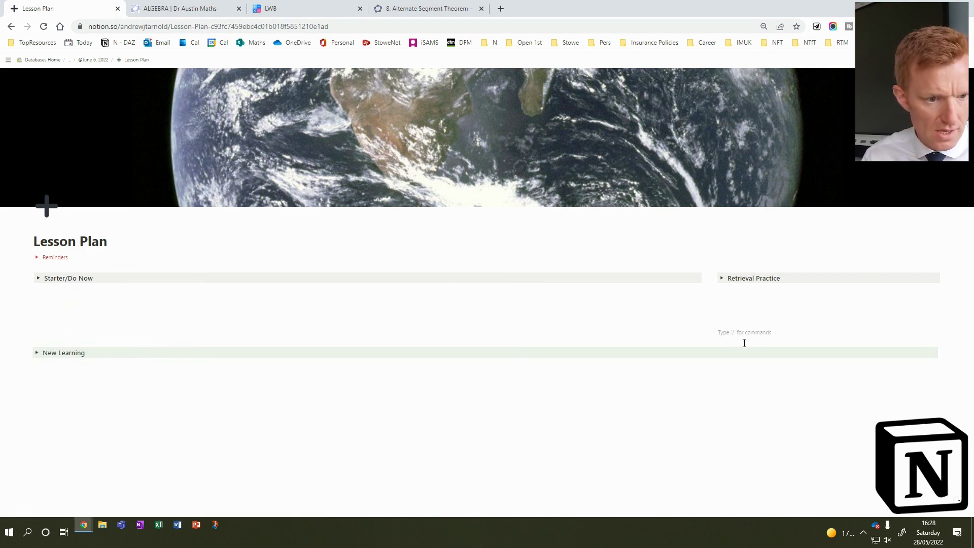
{"action": "key", "text": "BackSpace"}
{"action": "key", "text": "BackSpace"}
{"action": "key", "text": "BackSpace"}
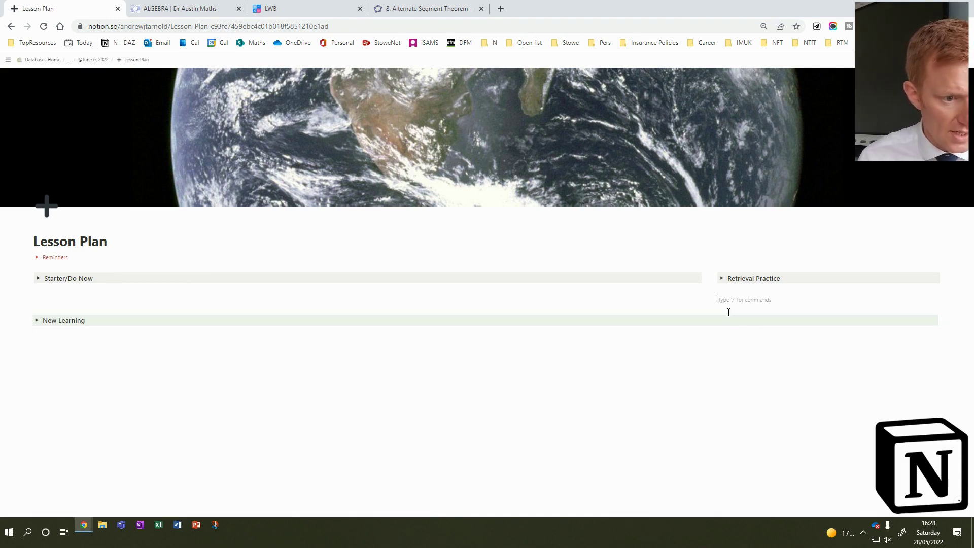
{"action": "key", "text": "BackSpace"}
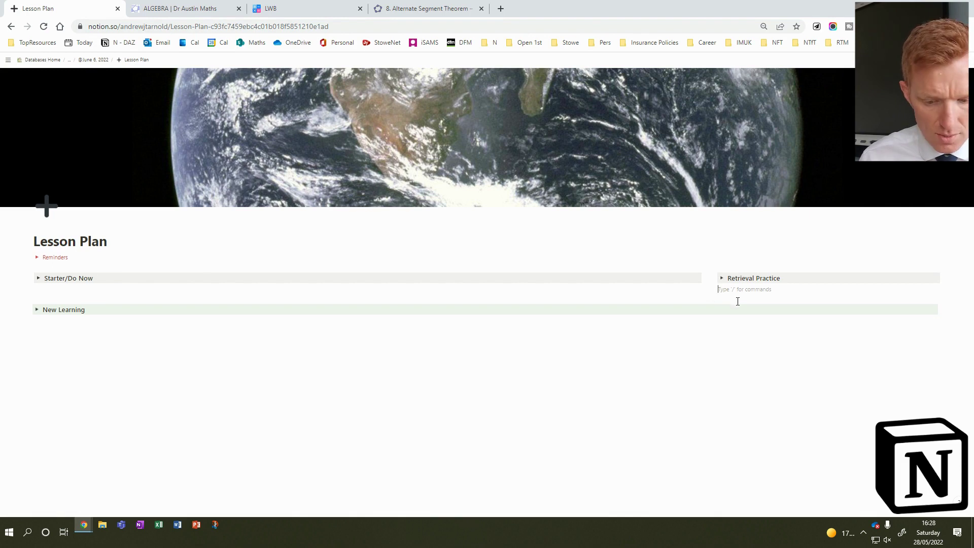
{"action": "key", "text": "Delete"}
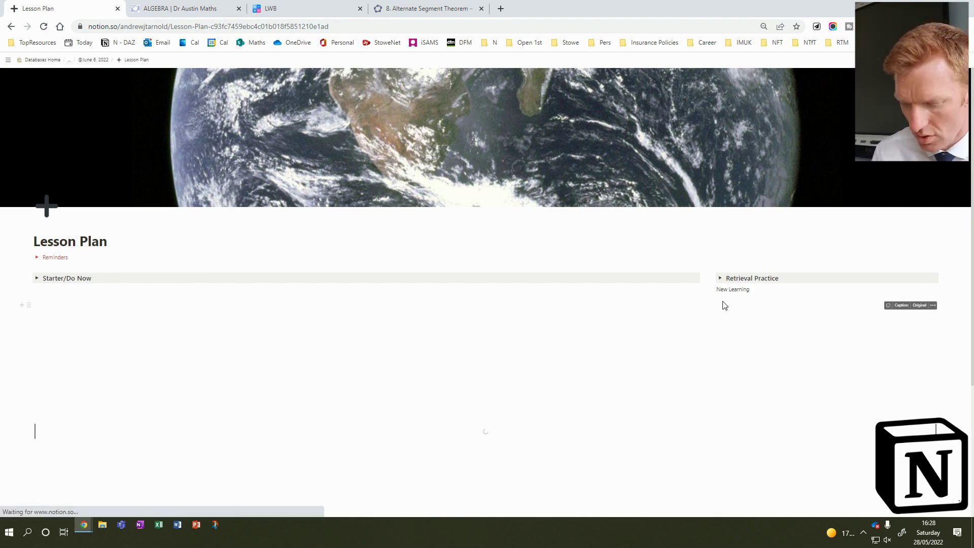
{"action": "key", "text": "ctrl+z"}
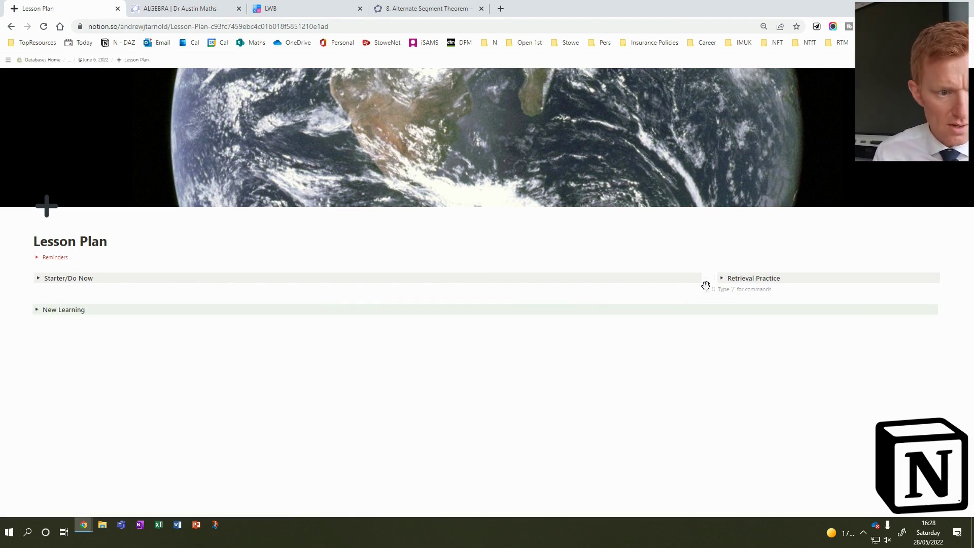
{"action": "left_click", "coordinate": [714, 288]}
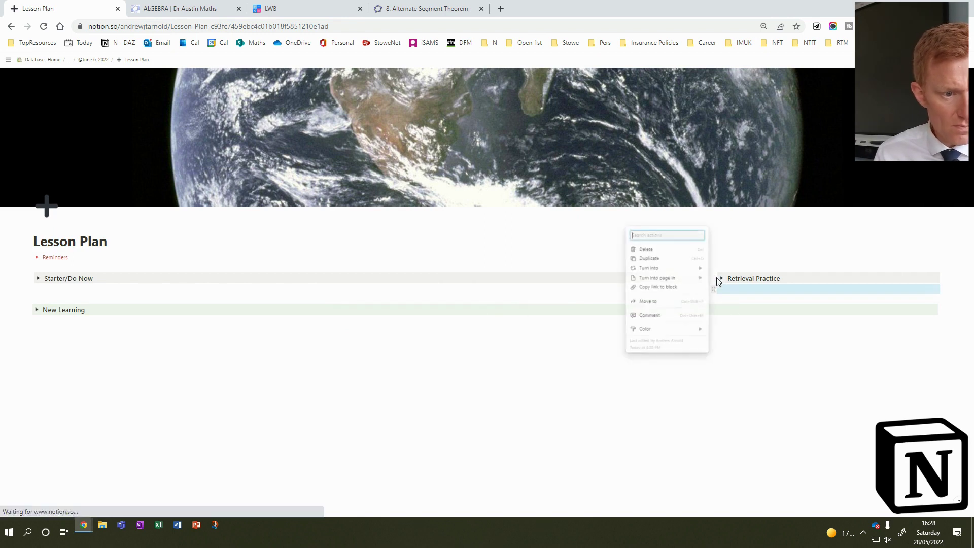
{"action": "left_click", "coordinate": [663, 252]}
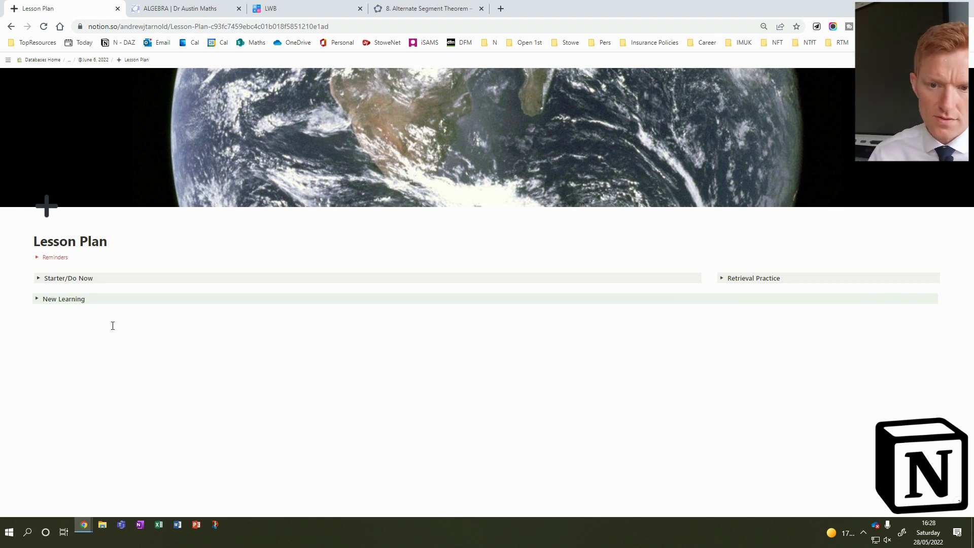
Step: Add an 'Examples' toggle heading 3 below New Learning and expand it
{"action": "left_click", "coordinate": [106, 347]}
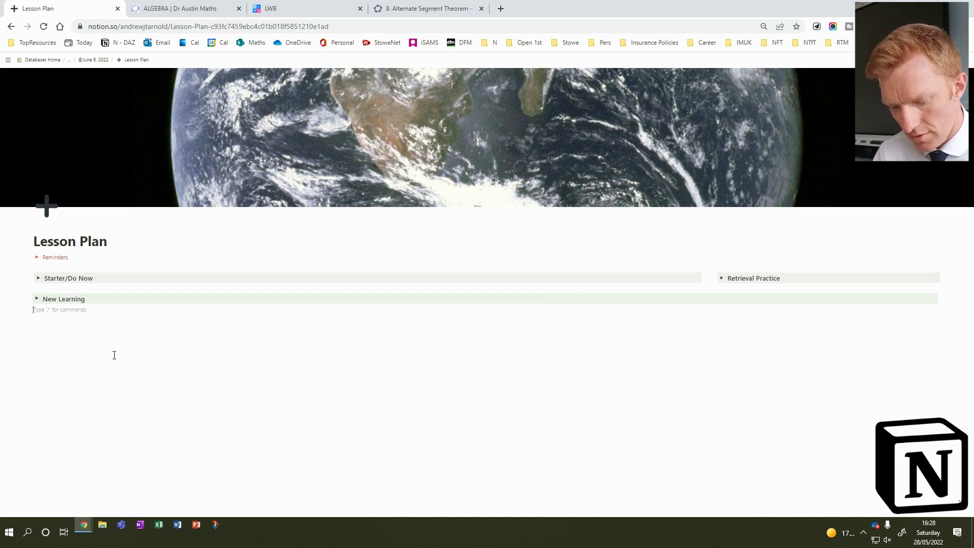
{"action": "type", "text": "/tp"}
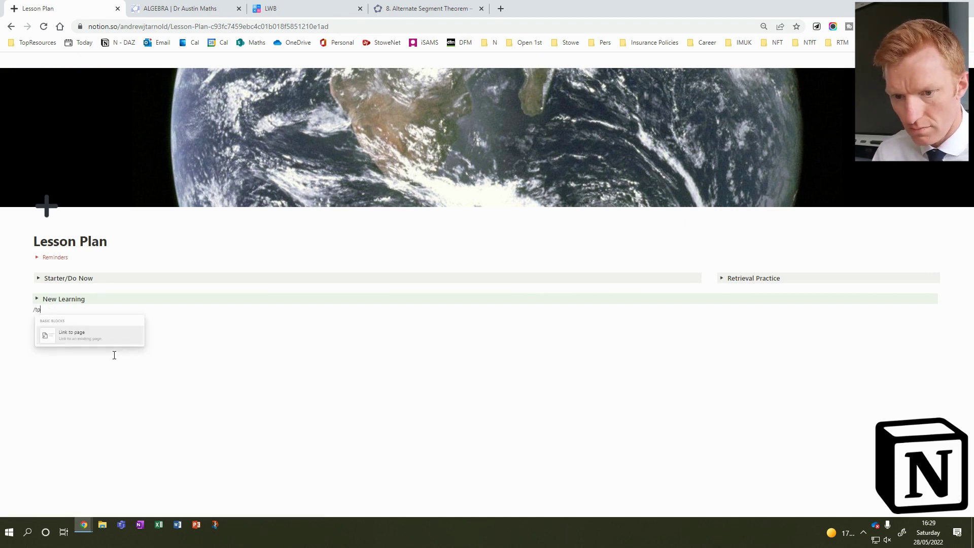
{"action": "key", "text": "BackSpace"}
{"action": "type", "text": "oggle"}
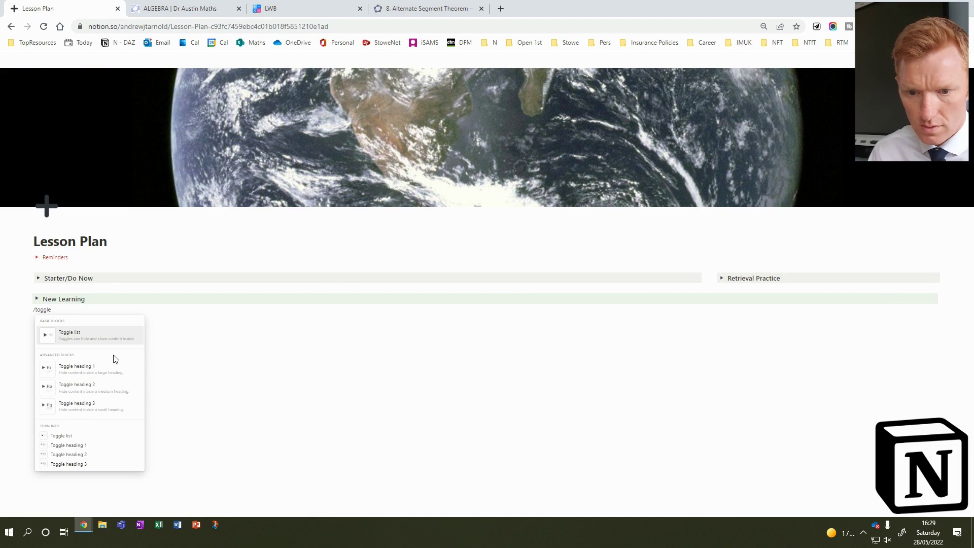
{"action": "left_click", "coordinate": [95, 404]}
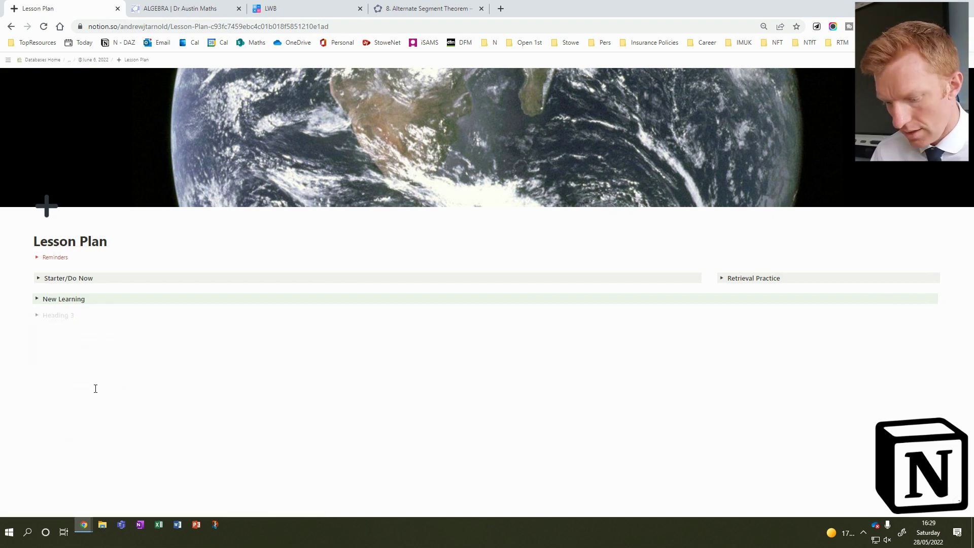
{"action": "type", "text": "Examples"}
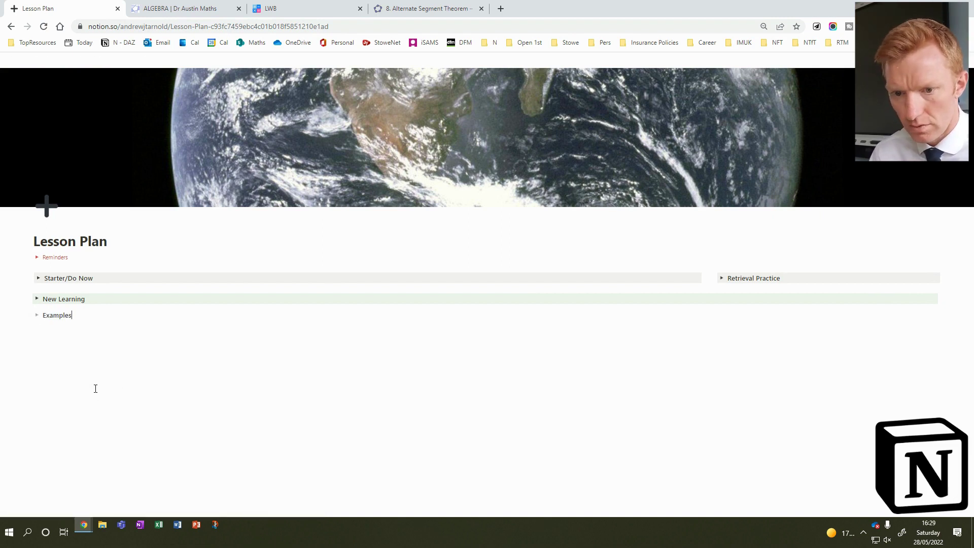
{"action": "left_click", "coordinate": [37, 315]}
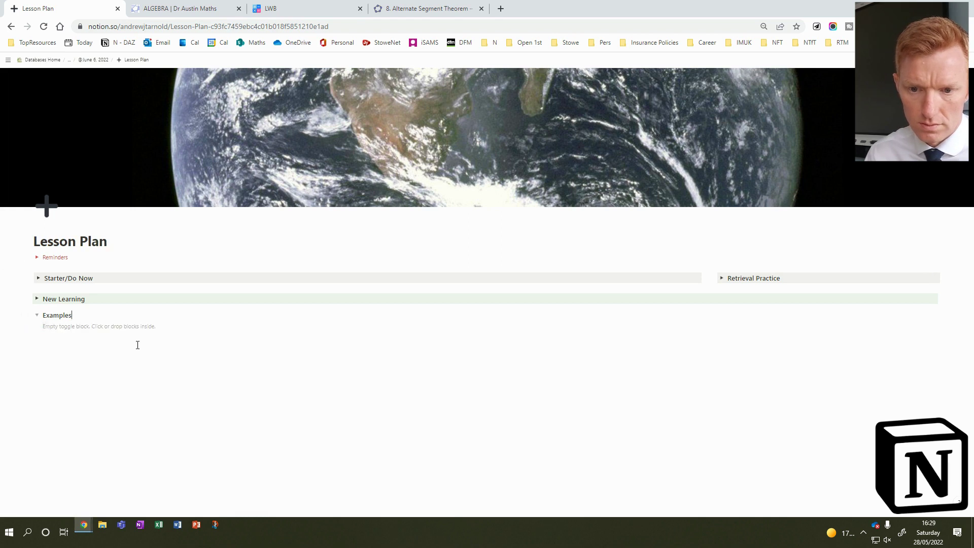
Step: On Dr Austin Maths, open Geometry > Circle Theorems and copy the Alternate Segment Theorem PDF link
{"action": "left_click", "coordinate": [199, 9]}
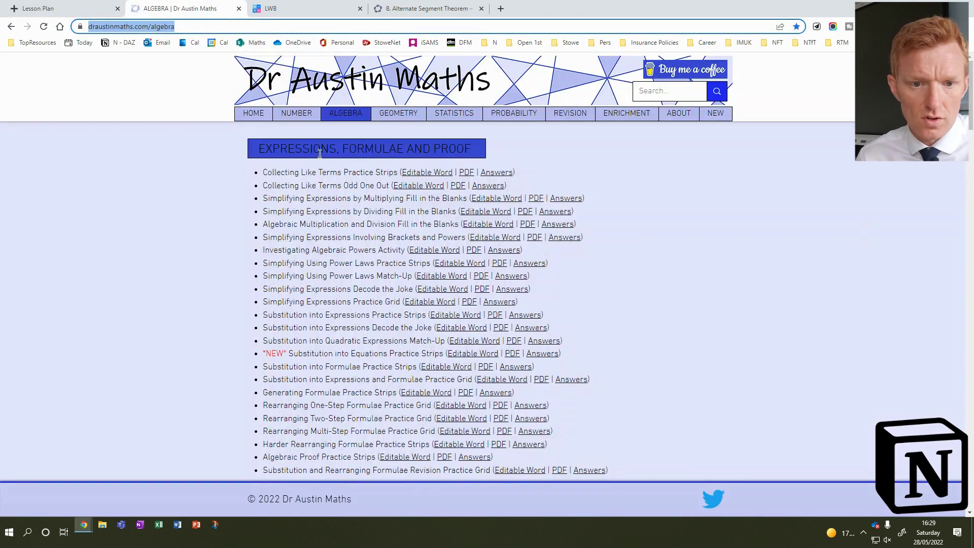
{"action": "left_click", "coordinate": [403, 115]}
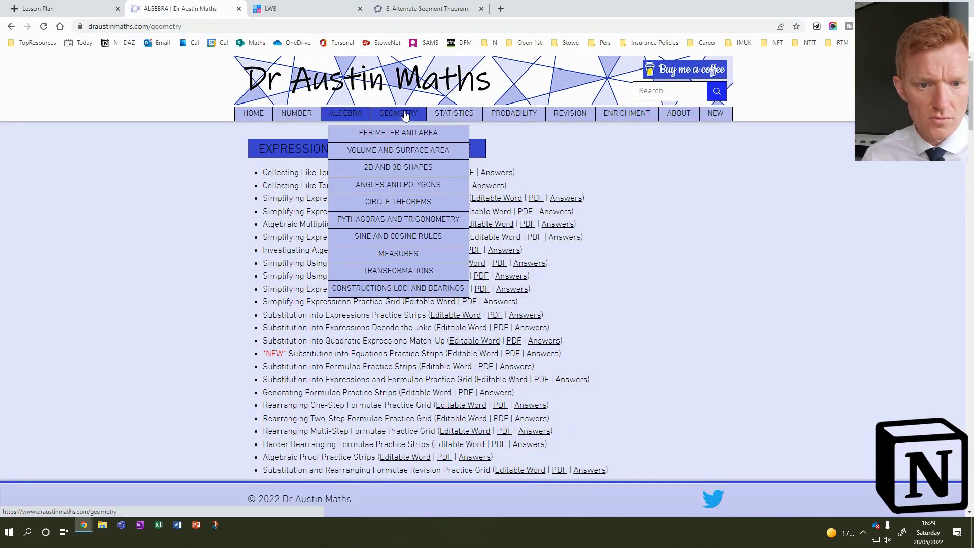
{"action": "left_click", "coordinate": [409, 203]}
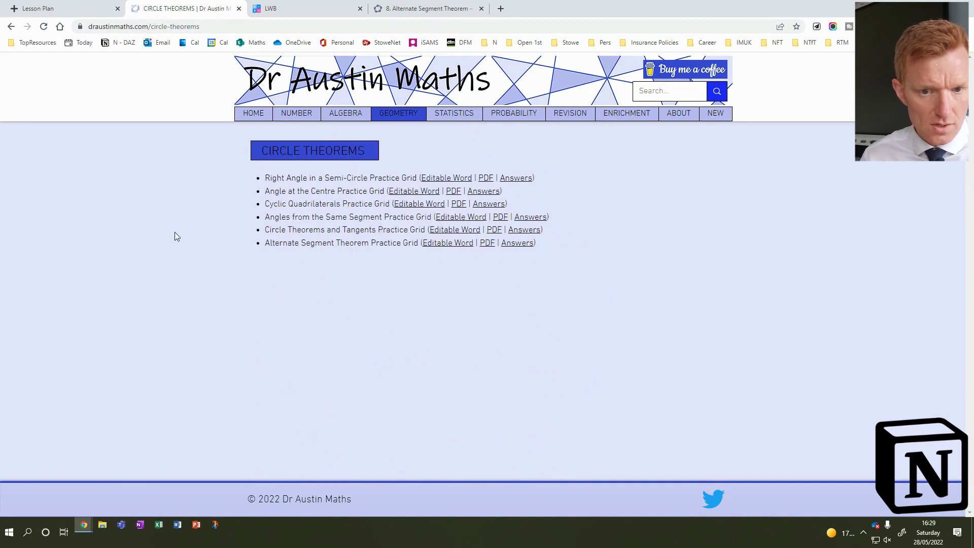
{"action": "right_click", "coordinate": [488, 247]}
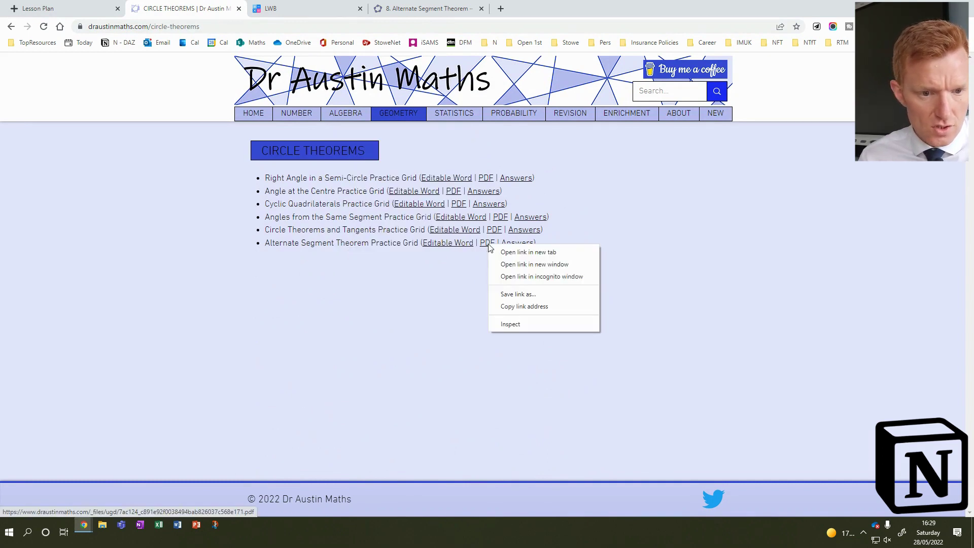
{"action": "left_click", "coordinate": [515, 306]}
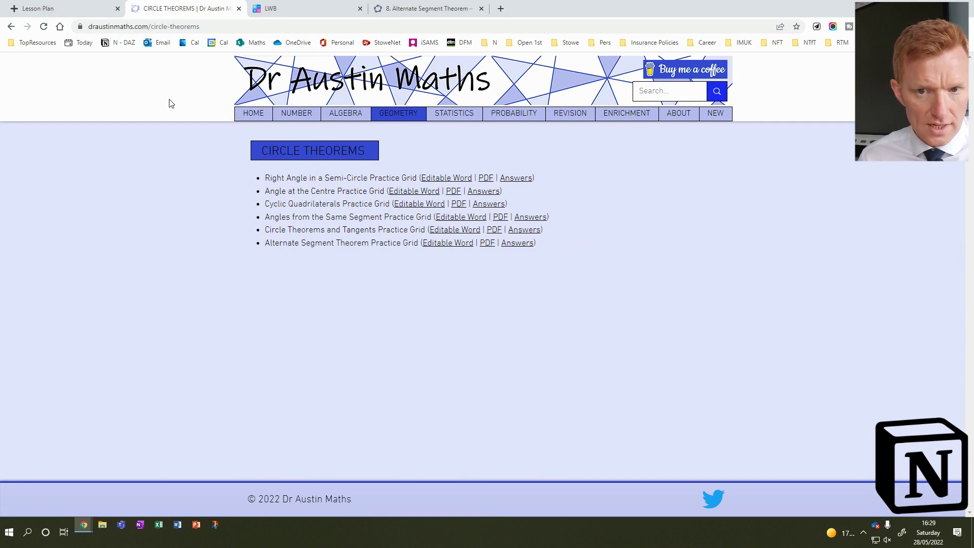
Step: Embed the copied Practice Grid PDF link inside the Examples toggle using /embed
{"action": "left_click", "coordinate": [94, 10]}
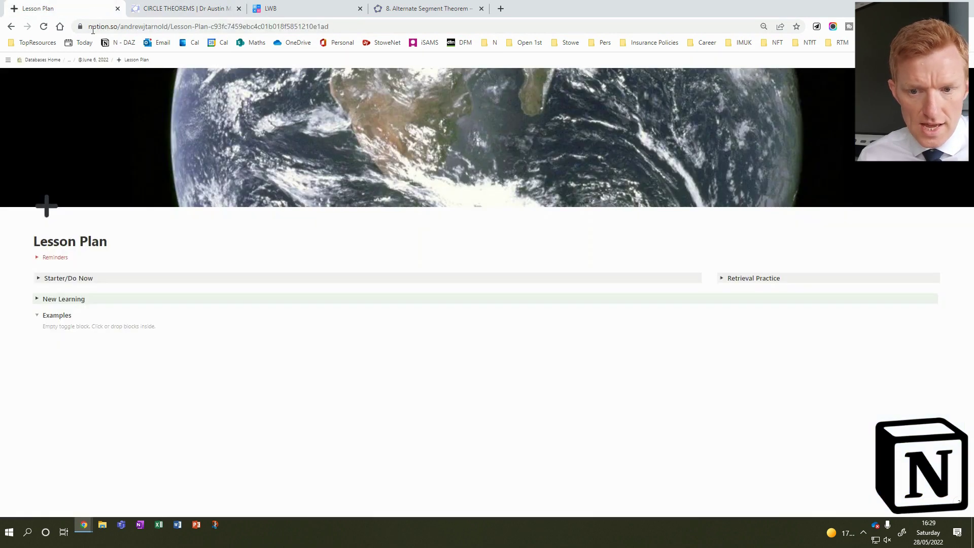
{"action": "left_click", "coordinate": [61, 328]}
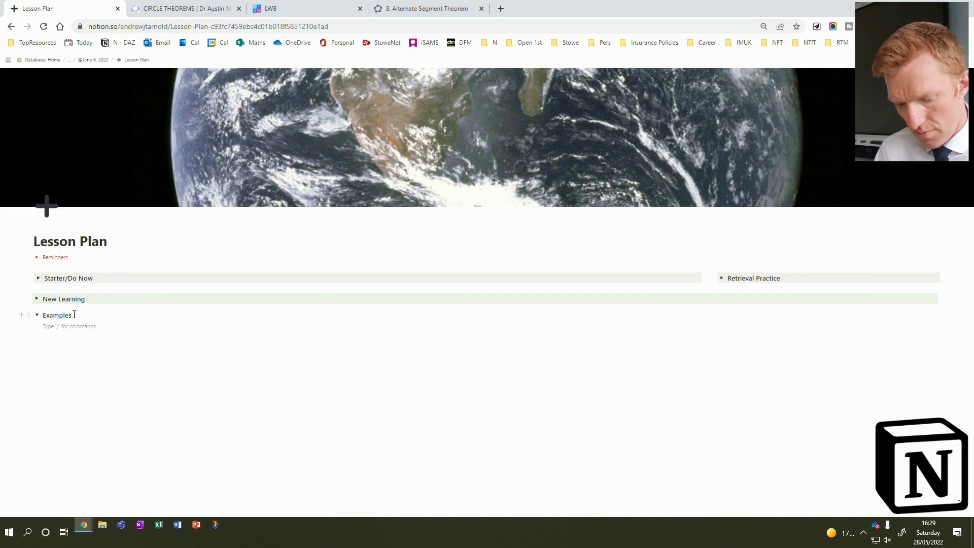
{"action": "type", "text": "/em"}
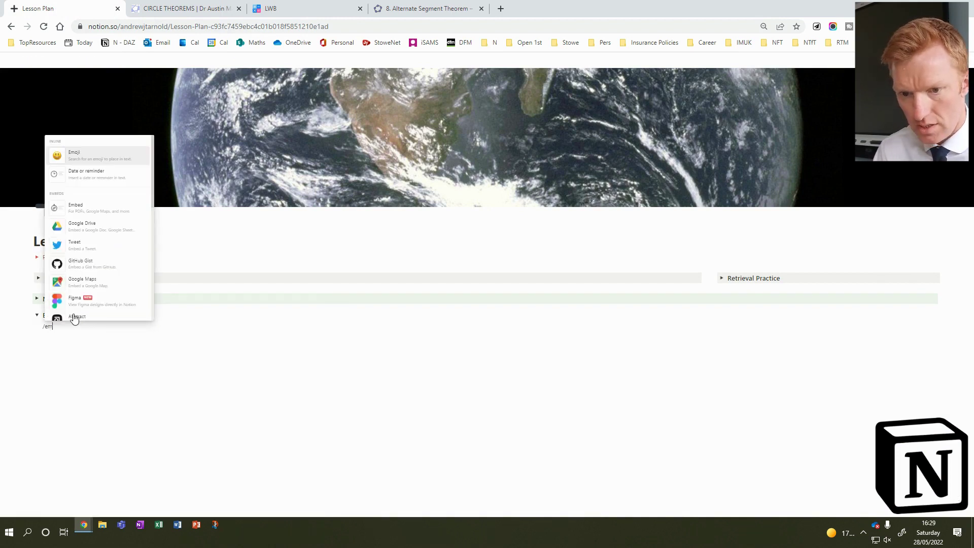
{"action": "left_click", "coordinate": [76, 208]}
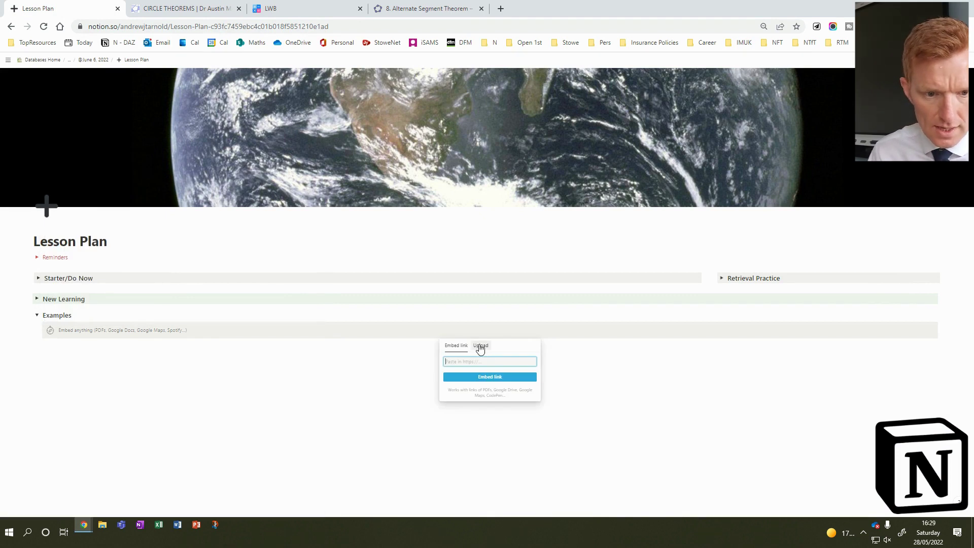
{"action": "key", "text": "ctrl+v"}
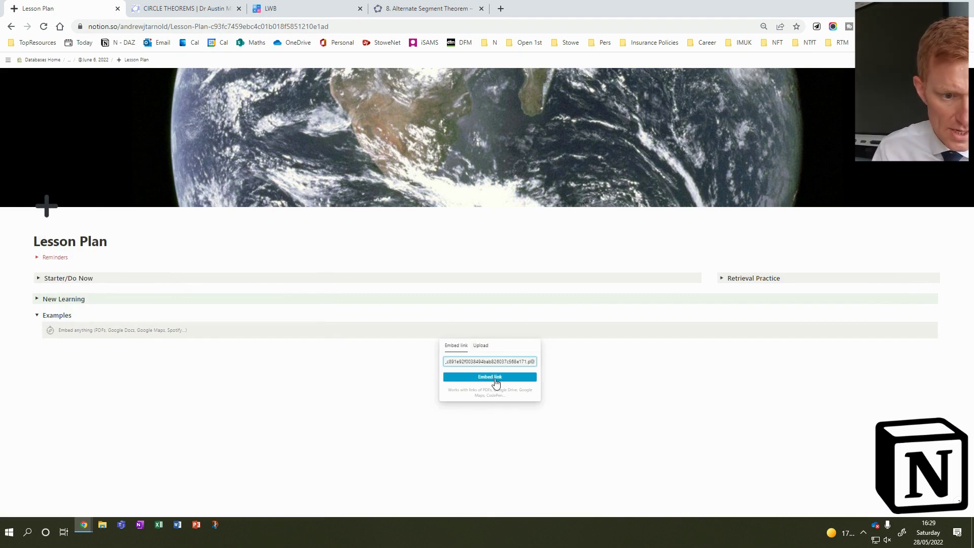
{"action": "left_click", "coordinate": [490, 378]}
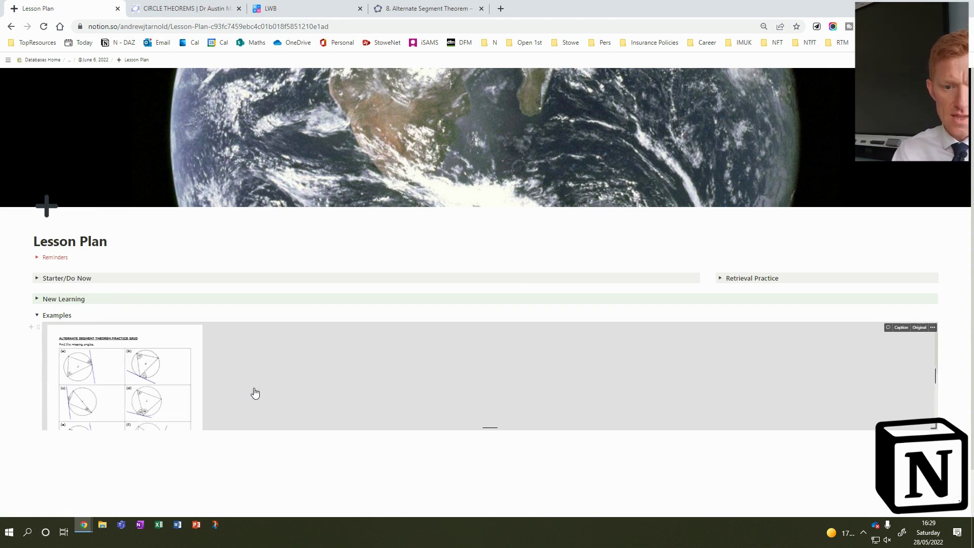
Step: Resize the embedded PDF to about a third of the page width and taller
{"action": "left_click_drag", "start_coordinate": [487, 429], "coordinate": [582, 425]}
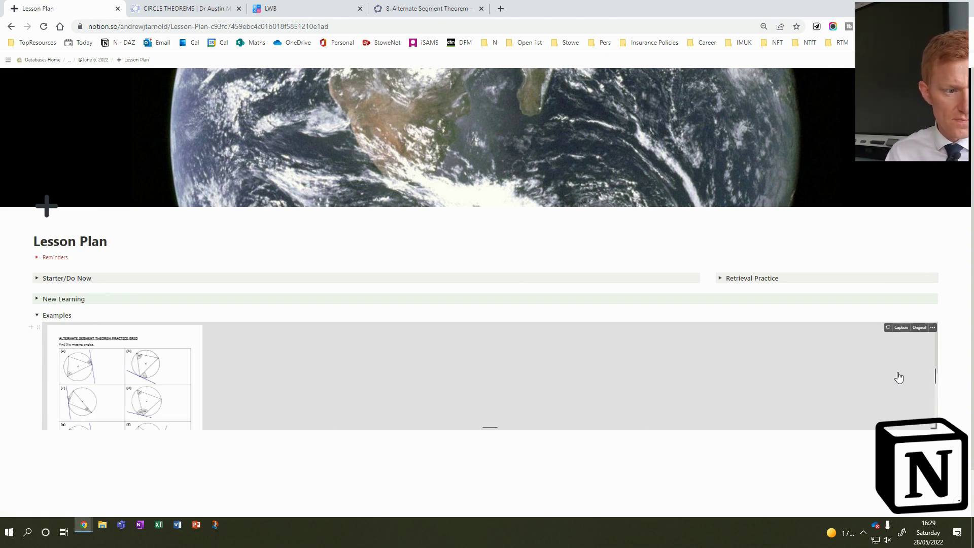
{"action": "left_click_drag", "start_coordinate": [935, 370], "coordinate": [188, 375]}
{"action": "left_click_drag", "start_coordinate": [182, 423], "coordinate": [251, 507]}
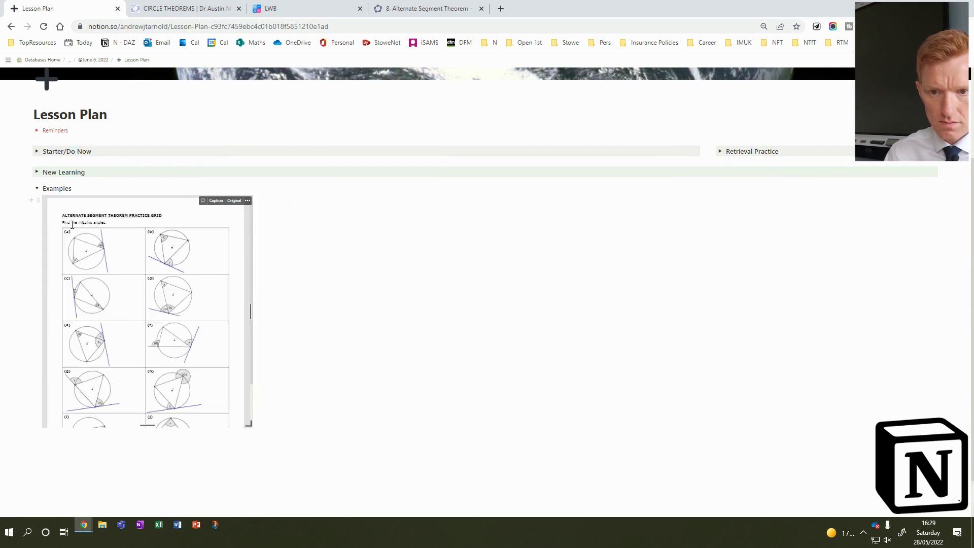
{"action": "scroll", "coordinate": [377, 385], "scroll_direction": "down", "scroll_amount": 1}
{"action": "left_click_drag", "start_coordinate": [249, 377], "coordinate": [285, 471]}
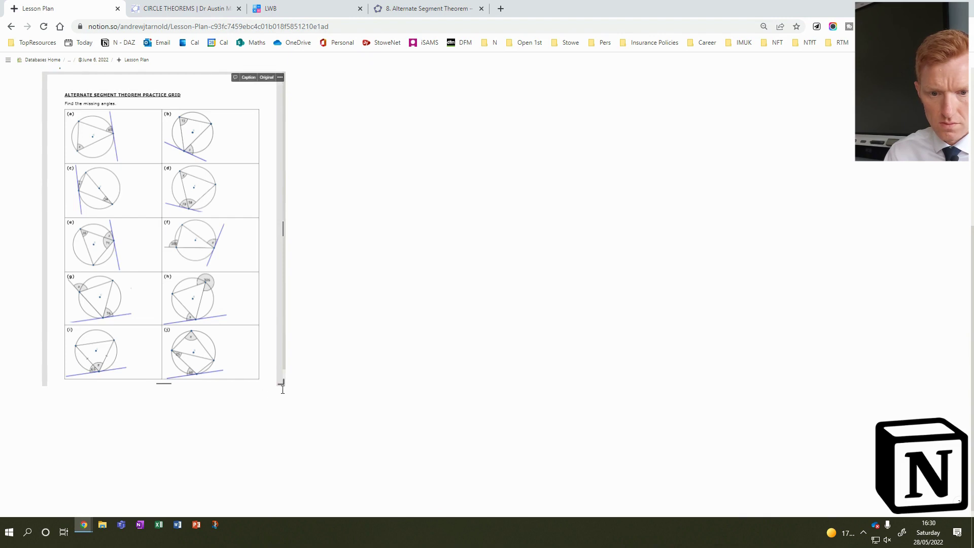
{"action": "left_click_drag", "start_coordinate": [278, 384], "coordinate": [320, 505]}
{"action": "scroll", "coordinate": [313, 361], "scroll_direction": "down", "scroll_amount": 2}
{"action": "scroll", "coordinate": [231, 223], "scroll_direction": "up", "scroll_amount": 4}
{"action": "scroll", "coordinate": [415, 219], "scroll_direction": "up", "scroll_amount": 3}
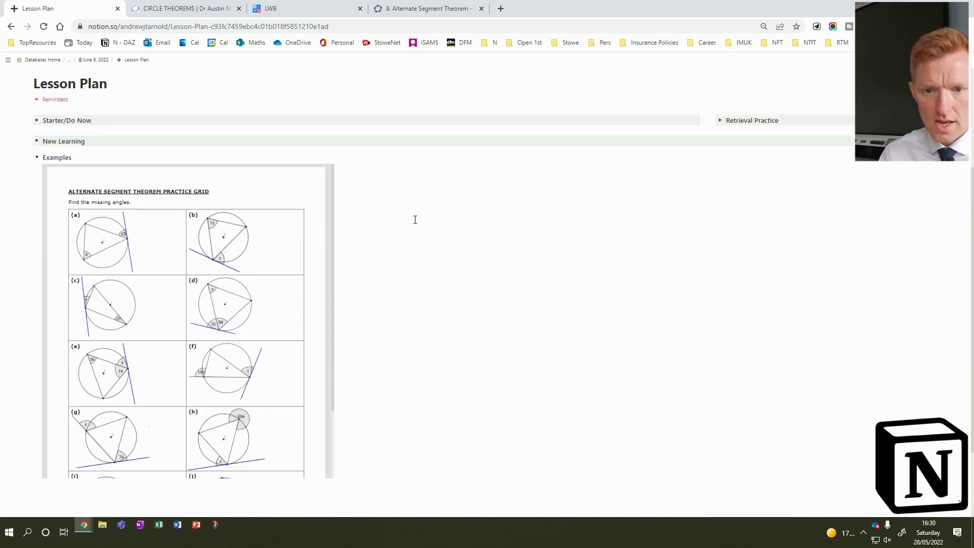
Step: Open the Examples block actions, then re-expand Examples and clear the block selection
{"action": "left_click", "coordinate": [36, 159]}
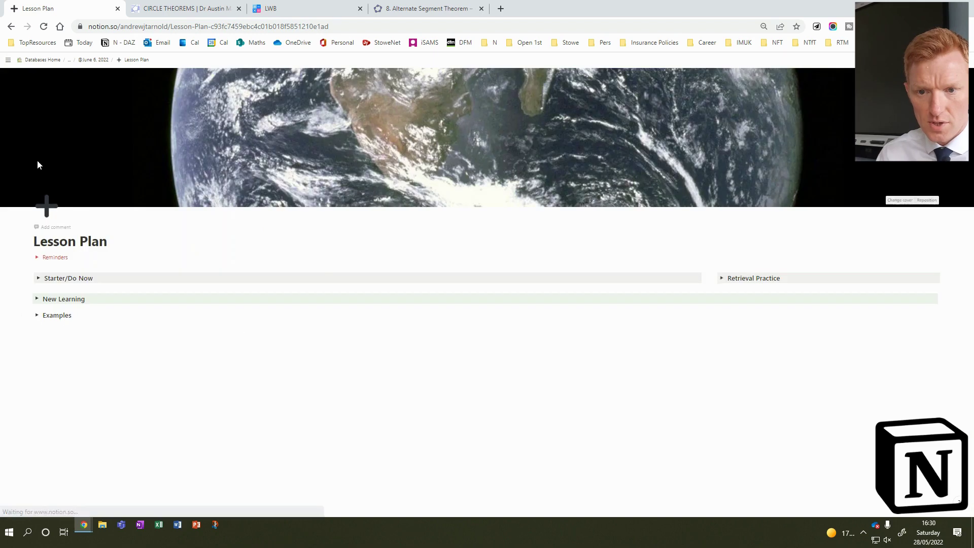
{"action": "left_click", "coordinate": [28, 315]}
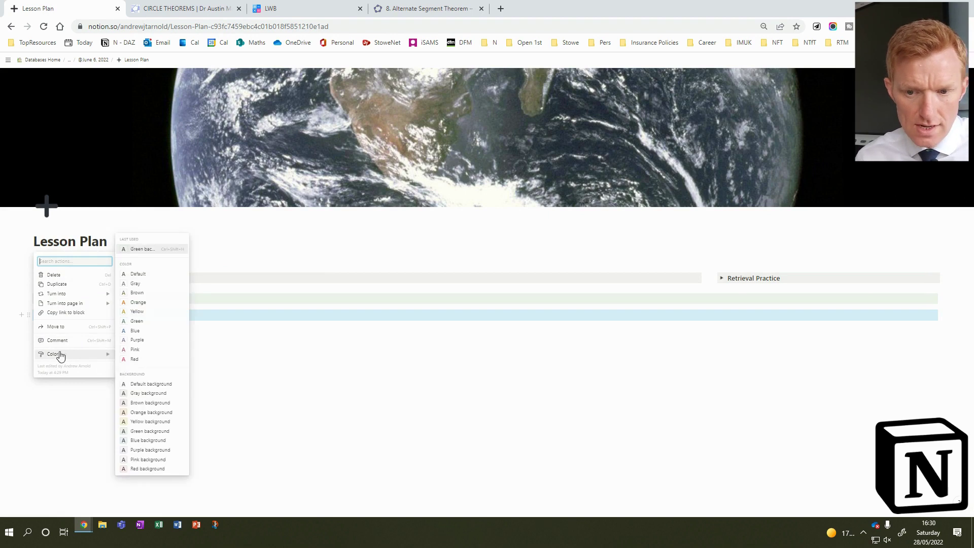
{"action": "left_click", "coordinate": [133, 343]}
{"action": "left_click", "coordinate": [36, 315]}
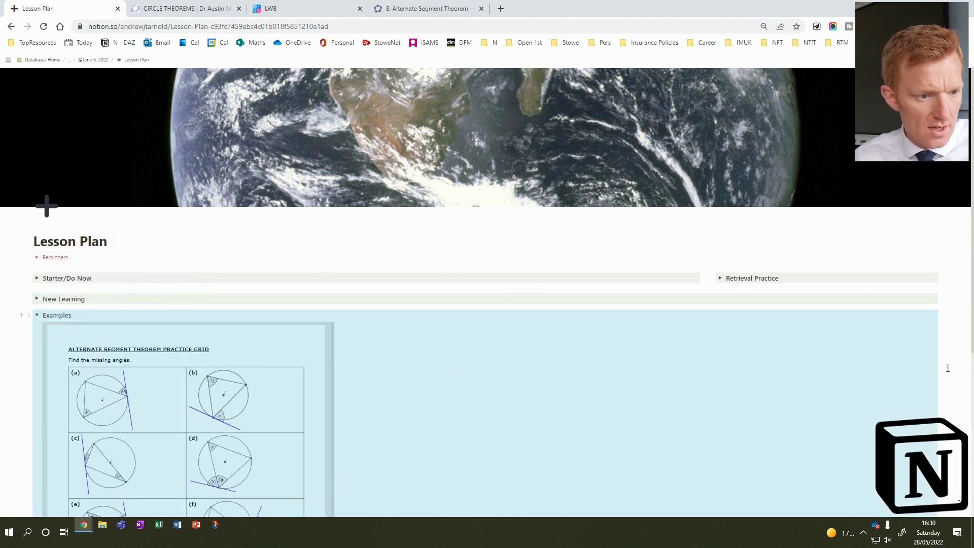
{"action": "scroll", "coordinate": [968, 364], "scroll_direction": "down", "scroll_amount": 3}
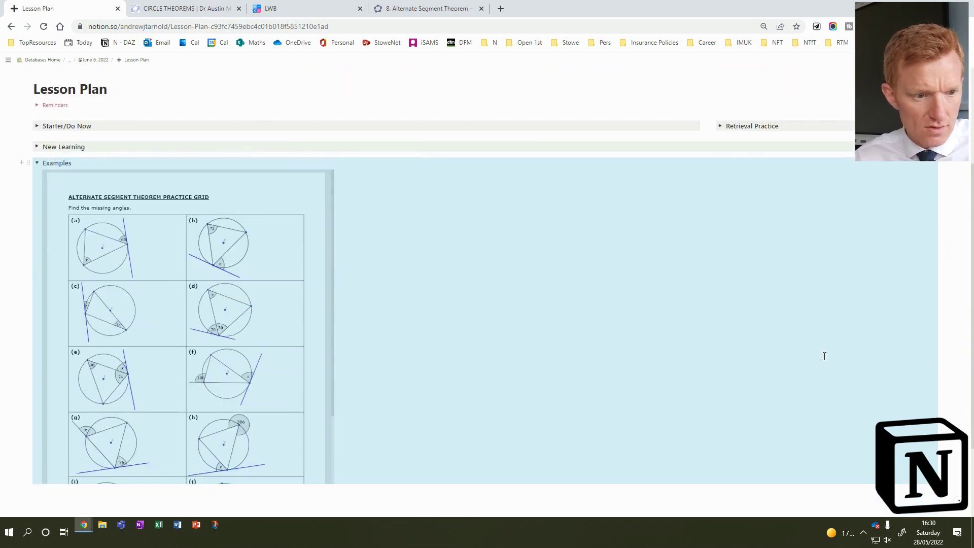
{"action": "left_click", "coordinate": [456, 287]}
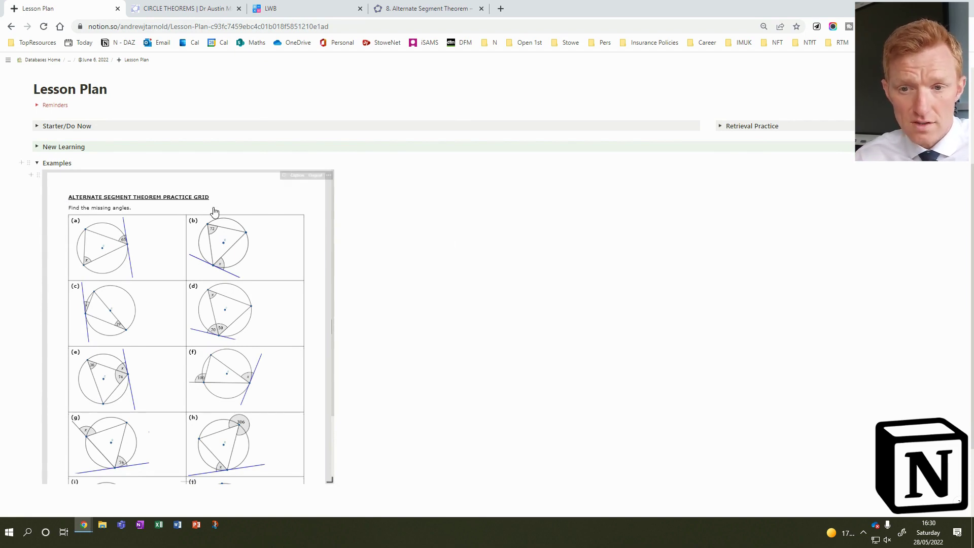
Step: Apply a red background colour to the Examples toggle
{"action": "left_click", "coordinate": [29, 163]}
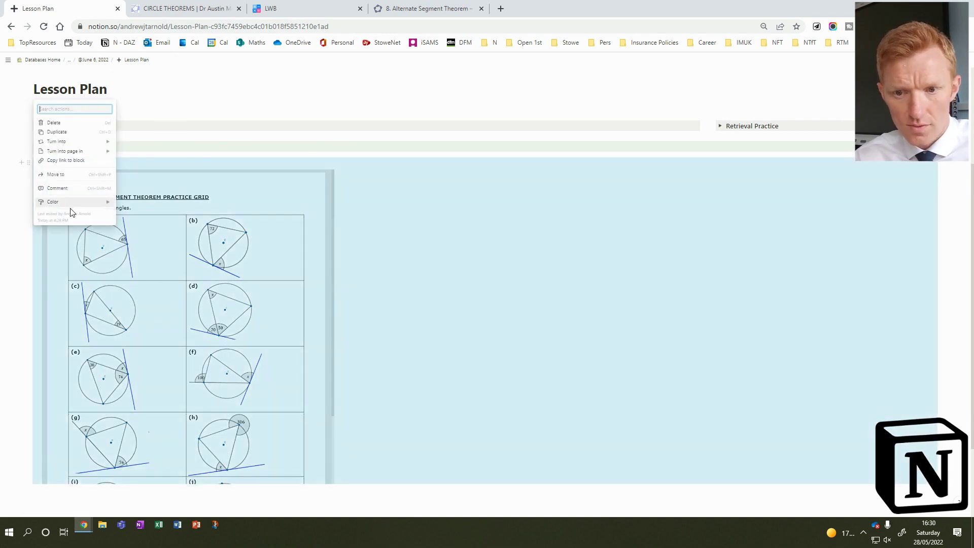
{"action": "mouse_move", "coordinate": [73, 204]}
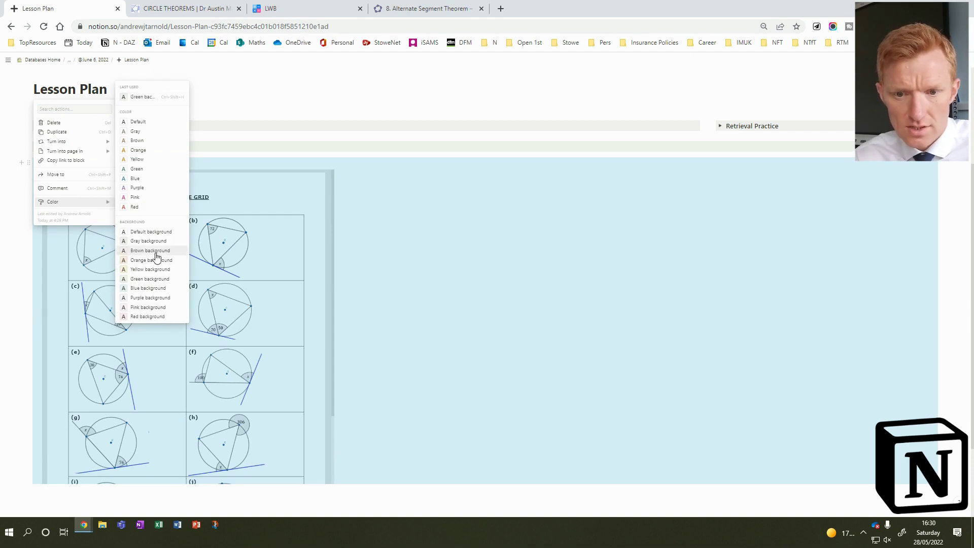
{"action": "left_click", "coordinate": [147, 317]}
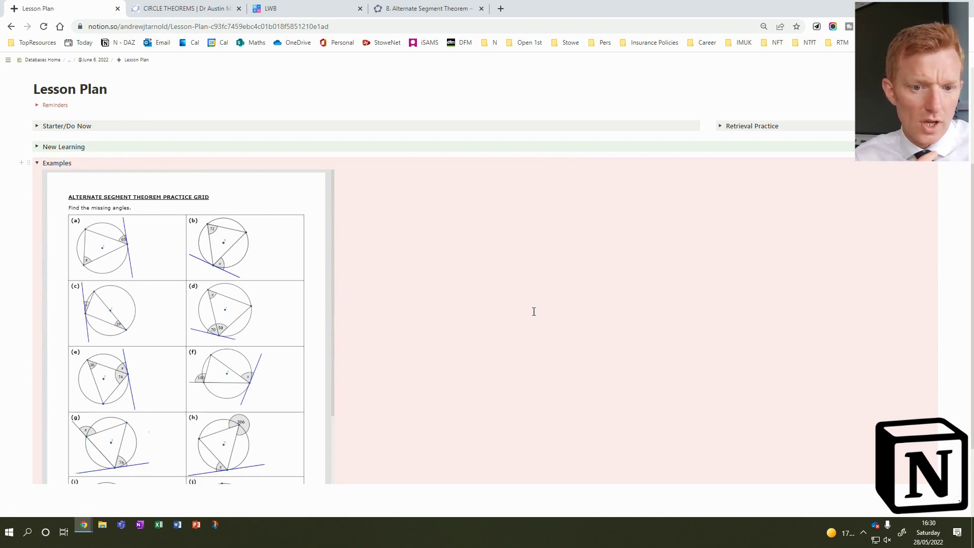
Step: Collapse Examples and start an empty line below the toggles
{"action": "left_click", "coordinate": [36, 163]}
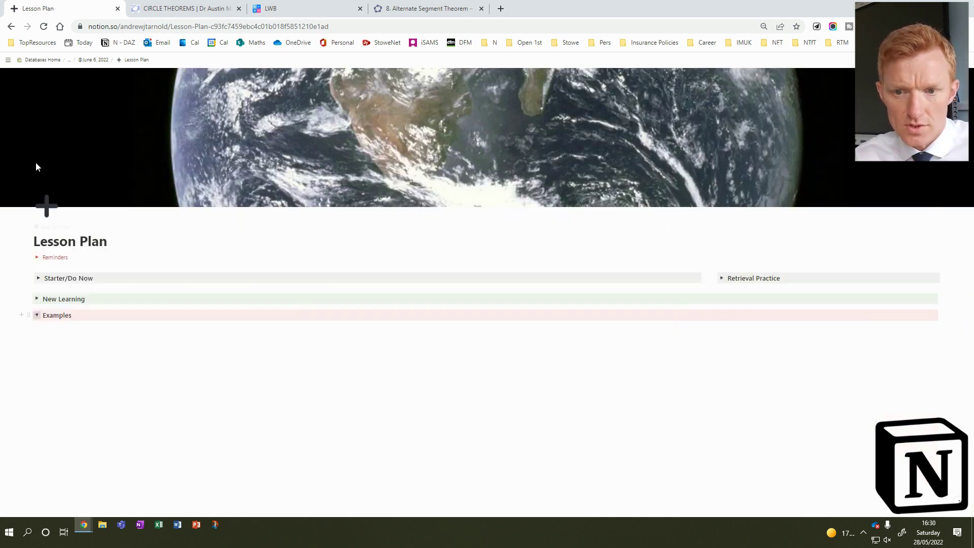
{"action": "mouse_move", "coordinate": [3, 385]}
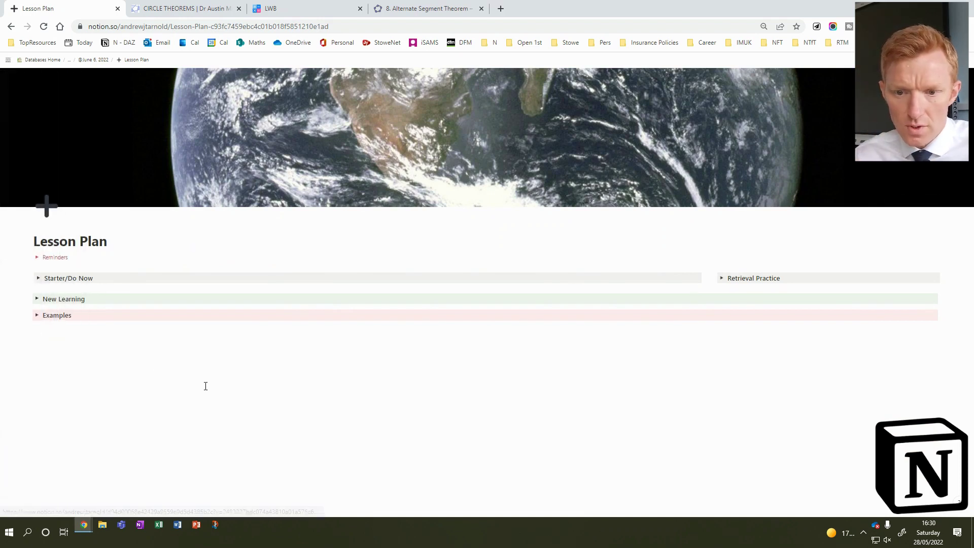
{"action": "left_click", "coordinate": [30, 315]}
{"action": "left_click", "coordinate": [140, 355]}
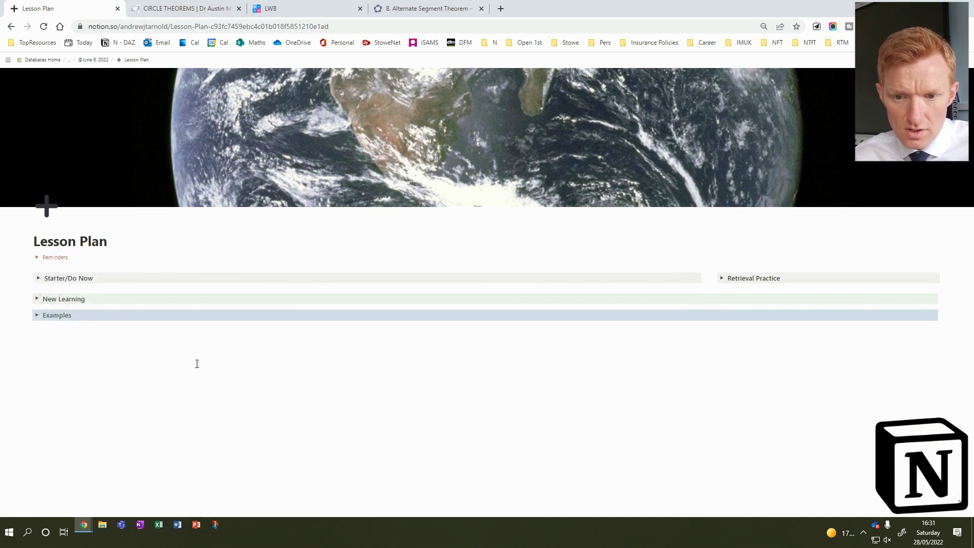
{"action": "left_click", "coordinate": [61, 329]}
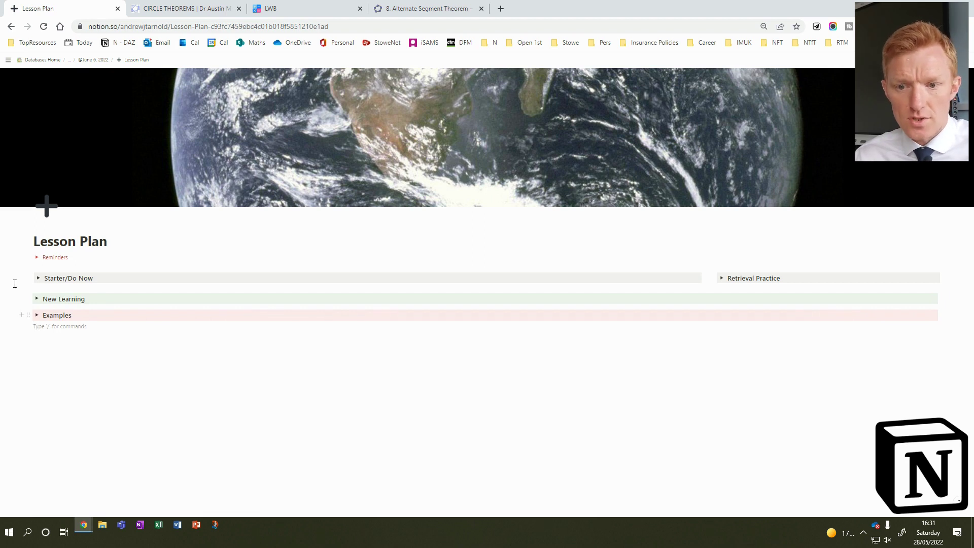
Step: Duplicate the Examples toggle and expand the copy beneath the original
{"action": "left_click", "coordinate": [29, 315]}
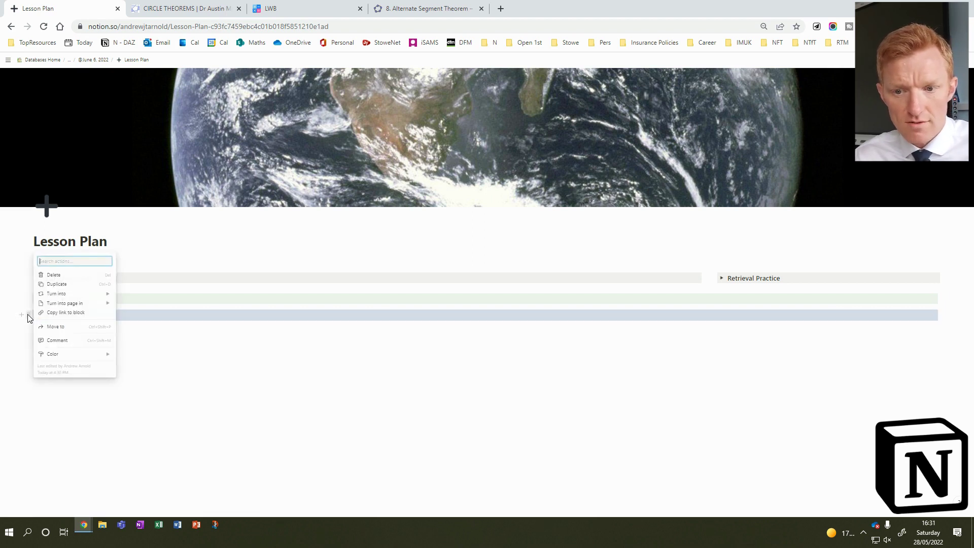
{"action": "left_click", "coordinate": [57, 284]}
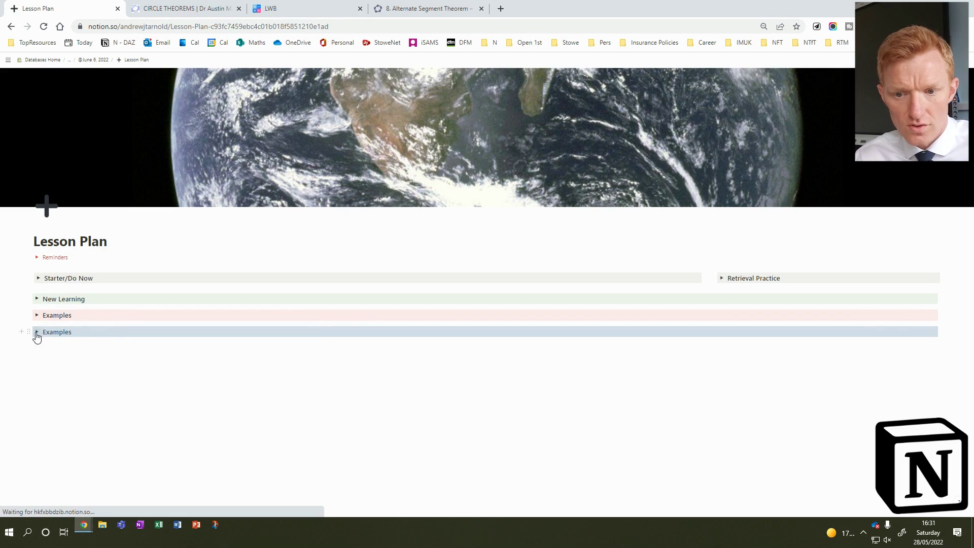
{"action": "left_click", "coordinate": [28, 315]}
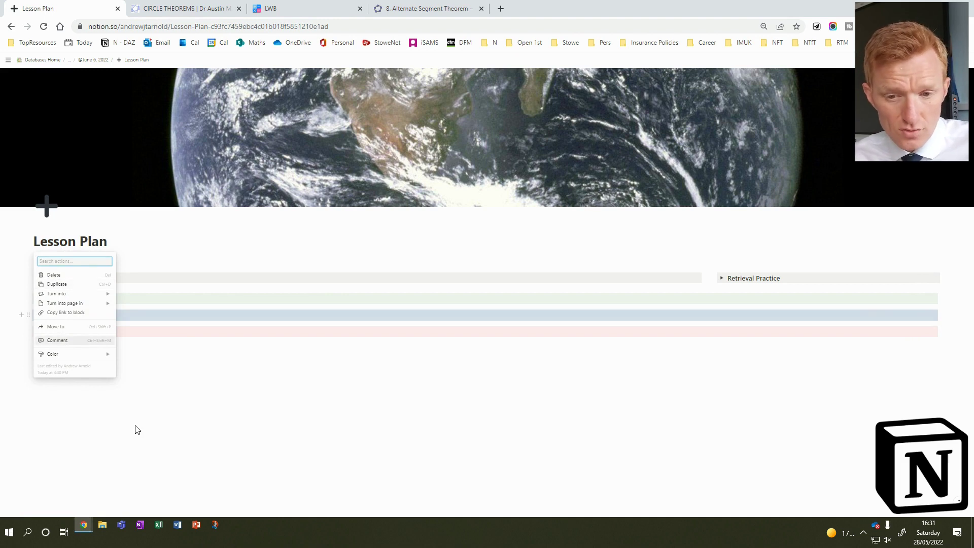
{"action": "left_click", "coordinate": [117, 367]}
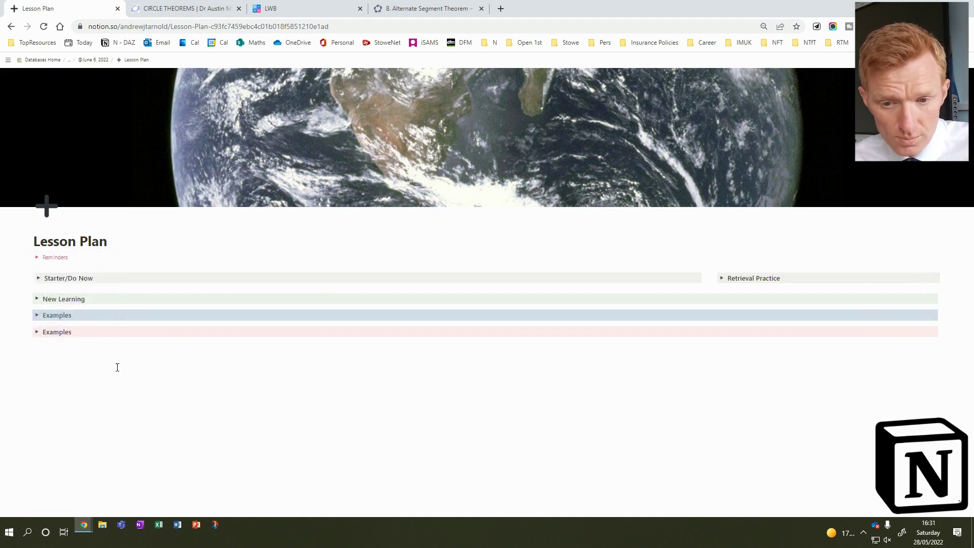
{"action": "left_click", "coordinate": [37, 332]}
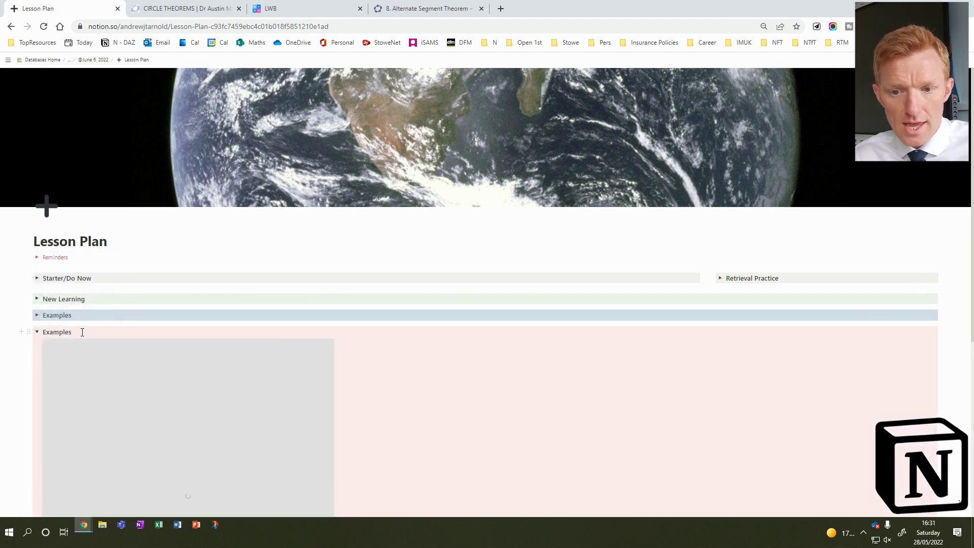
Step: Retitle the copied toggle 'Answers' and set its worksheet embed to be replaced via an embed link
{"action": "left_click_drag", "start_coordinate": [94, 331], "coordinate": [44, 334]}
{"action": "type", "text": "Answers"}
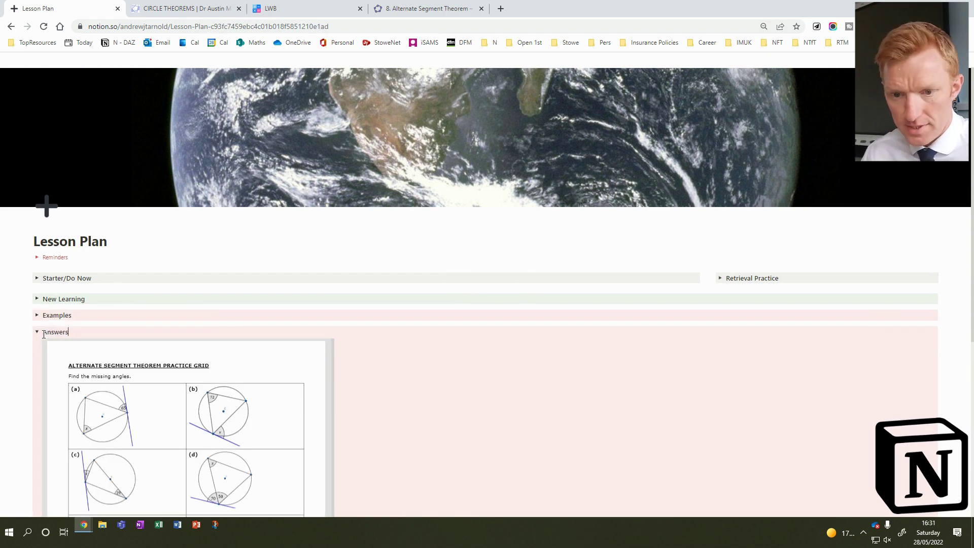
{"action": "scroll", "coordinate": [180, 438], "scroll_direction": "down", "scroll_amount": 3}
{"action": "left_click", "coordinate": [329, 344]}
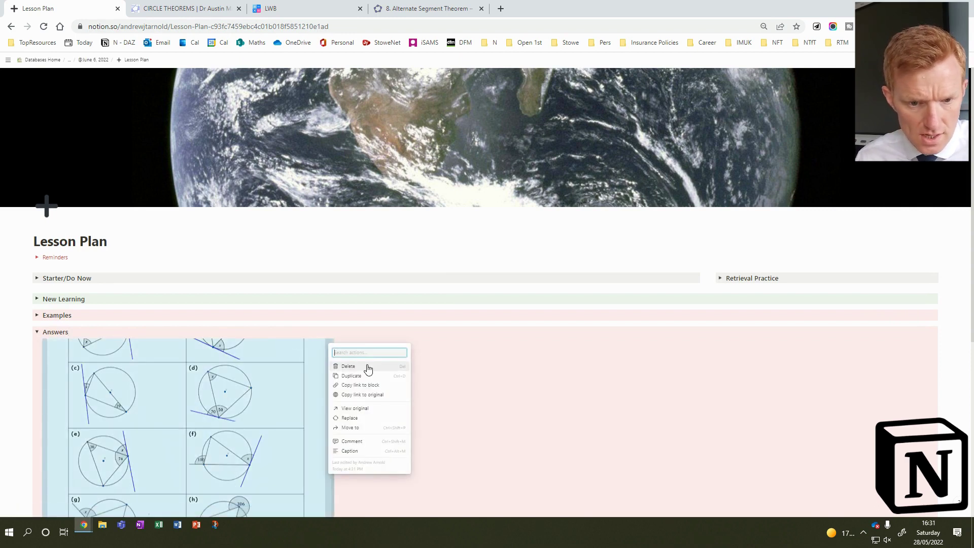
{"action": "left_click", "coordinate": [365, 418]}
{"action": "left_click", "coordinate": [175, 299]}
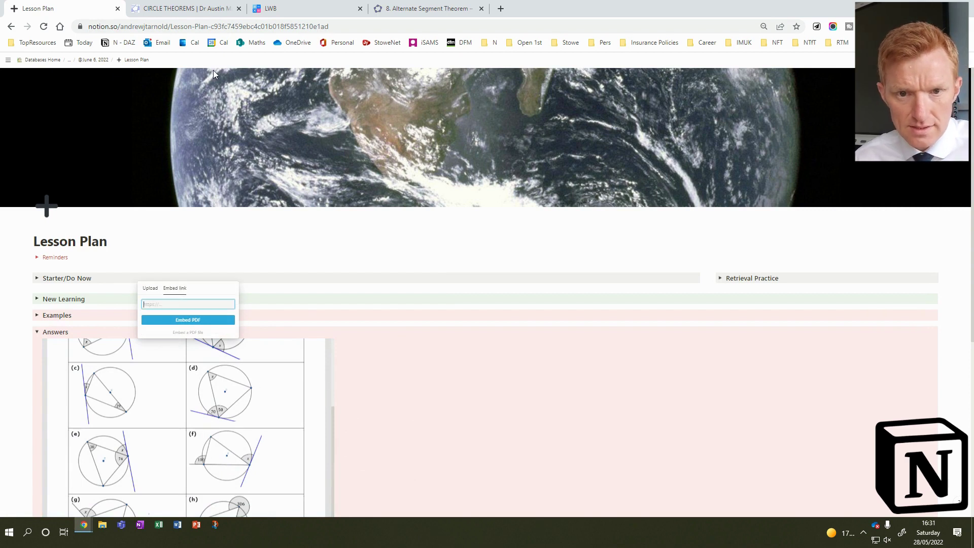
Step: Copy the Alternate Segment Theorem answers link address from the Dr Austin Maths circle theorems page
{"action": "left_click", "coordinate": [412, 8]}
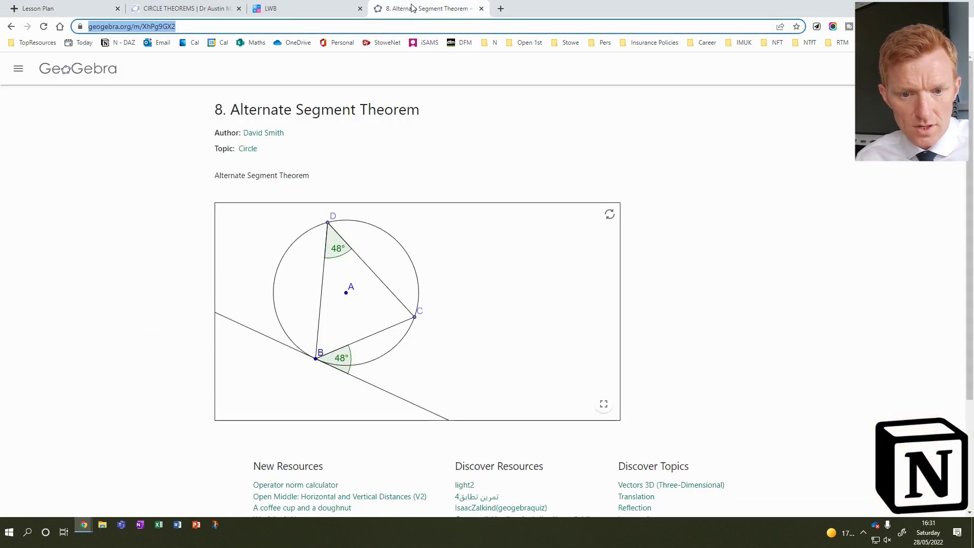
{"action": "left_click", "coordinate": [204, 8]}
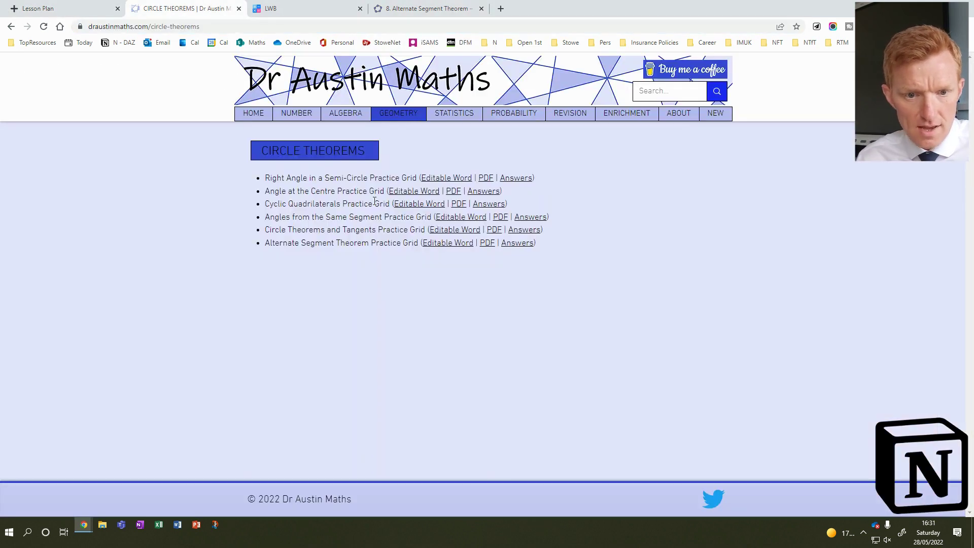
{"action": "right_click", "coordinate": [520, 244]}
{"action": "left_click", "coordinate": [548, 308]}
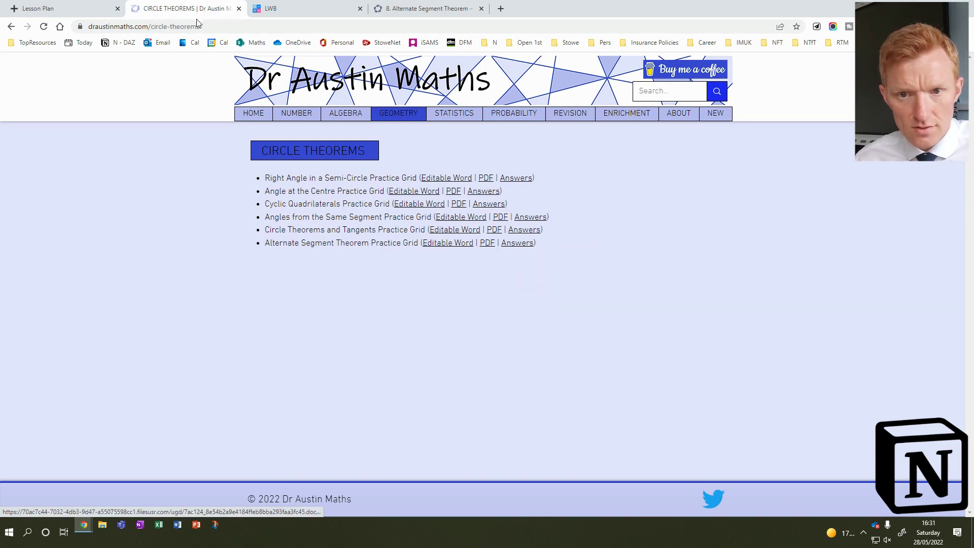
Step: Paste the copied link to embed the Alternate Segment Theorem answers PDF in the Answers toggle
{"action": "left_click", "coordinate": [49, 8]}
{"action": "left_click", "coordinate": [149, 303]}
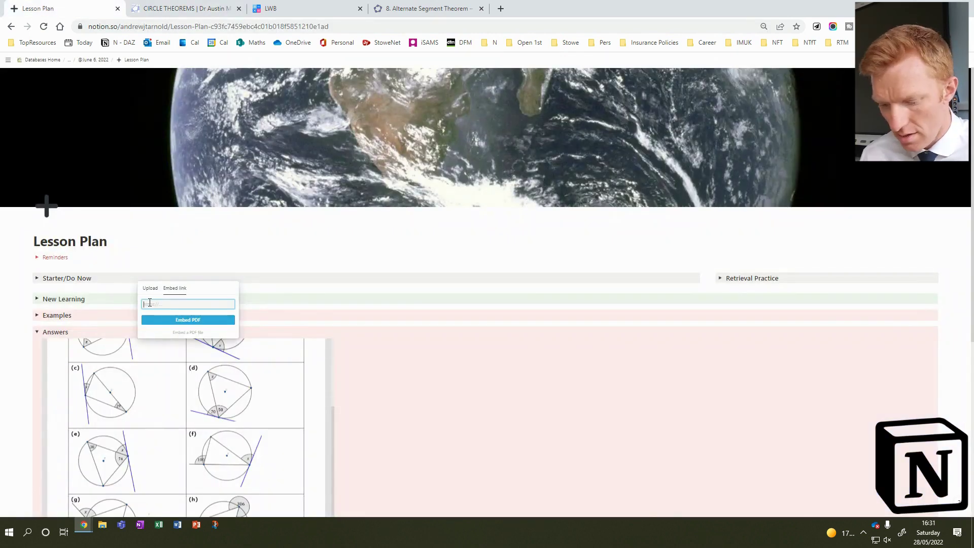
{"action": "key", "text": "ctrl+v"}
{"action": "left_click", "coordinate": [182, 319]}
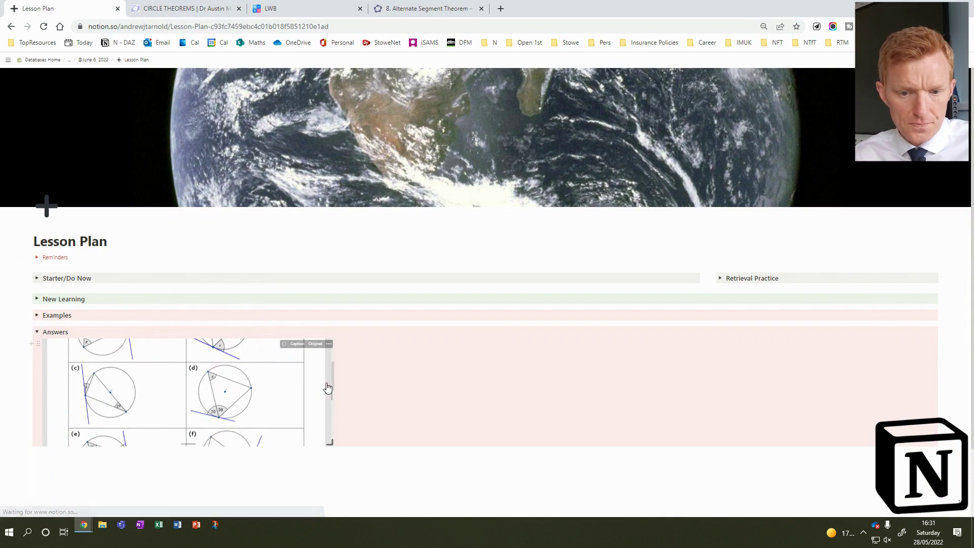
Step: Enlarge the answers PDF embed, making it wider and taller
{"action": "scroll", "coordinate": [545, 400], "scroll_direction": "down", "scroll_amount": 2}
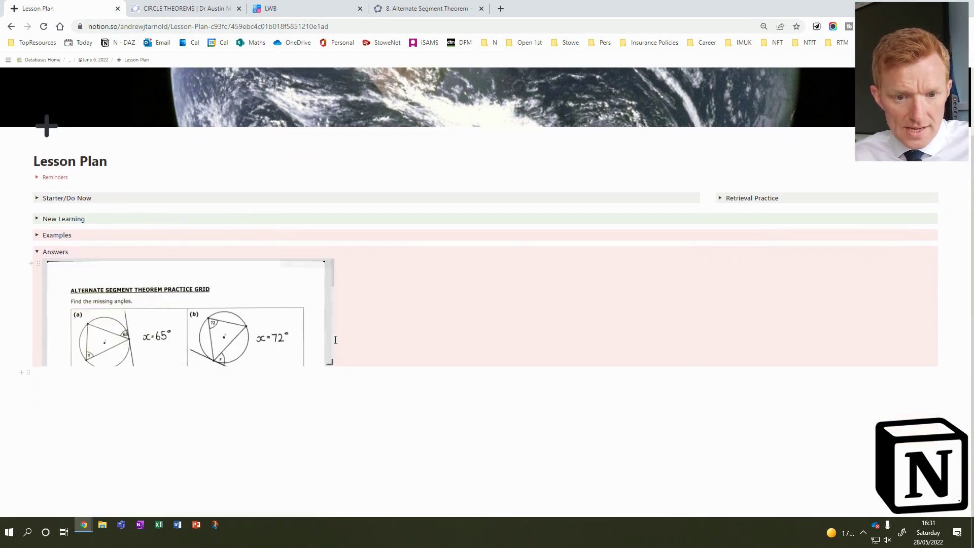
{"action": "left_click_drag", "start_coordinate": [333, 366], "coordinate": [352, 512]}
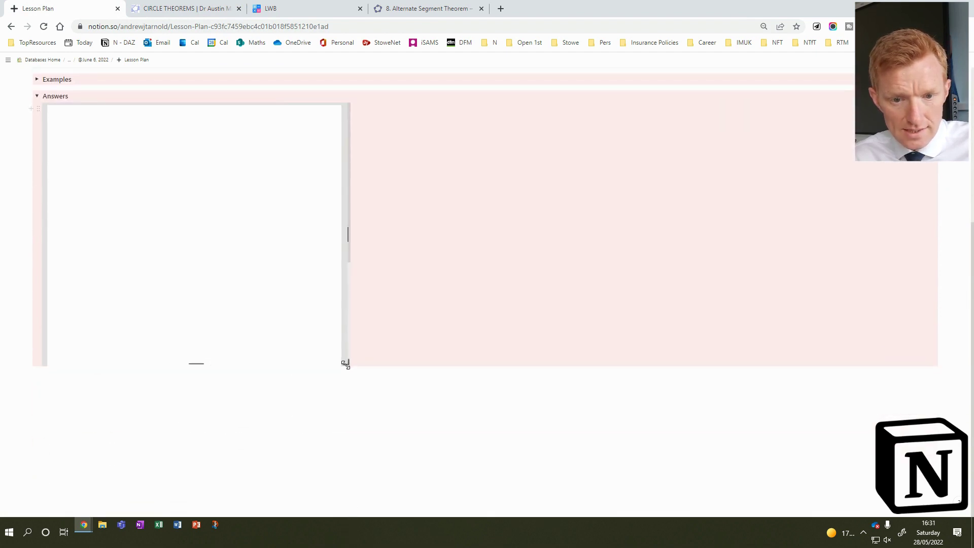
{"action": "left_click_drag", "start_coordinate": [345, 363], "coordinate": [357, 490]}
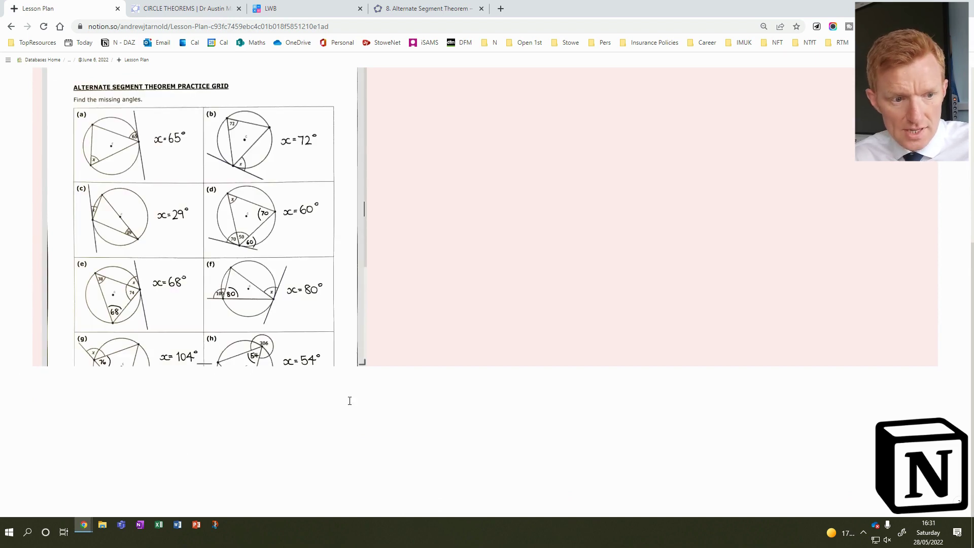
{"action": "scroll", "coordinate": [555, 303], "scroll_direction": "up", "scroll_amount": 3}
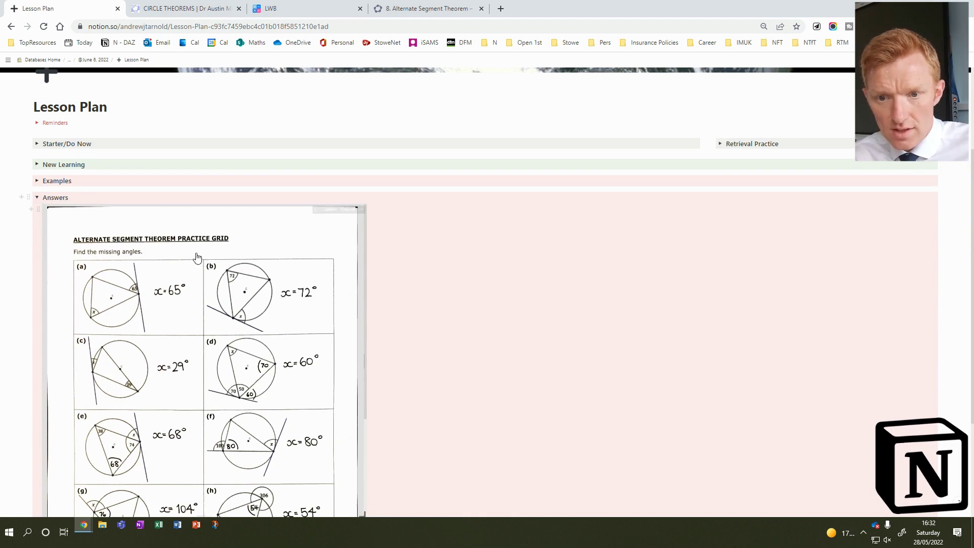
Step: Collapse the Answers toggle and give it a yellow background
{"action": "left_click", "coordinate": [37, 198]}
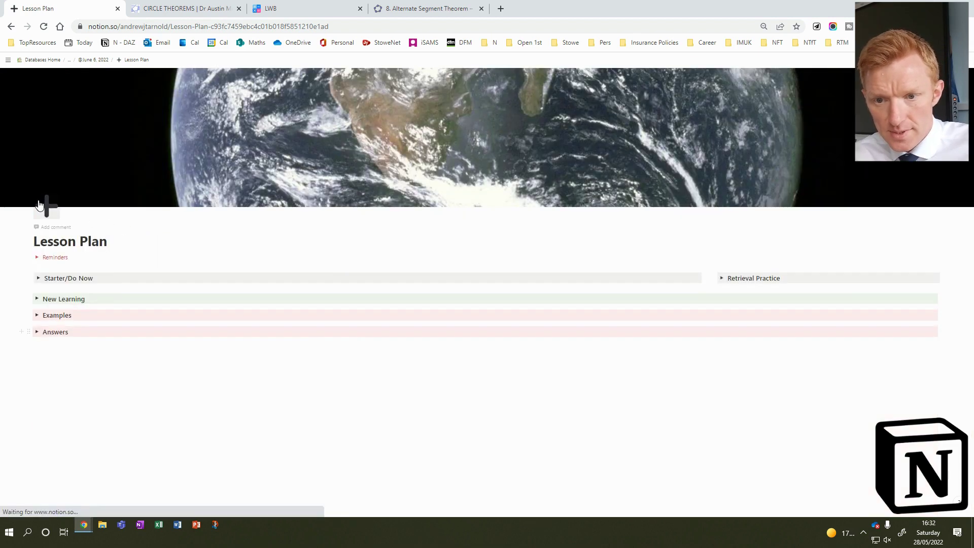
{"action": "left_click", "coordinate": [82, 381]}
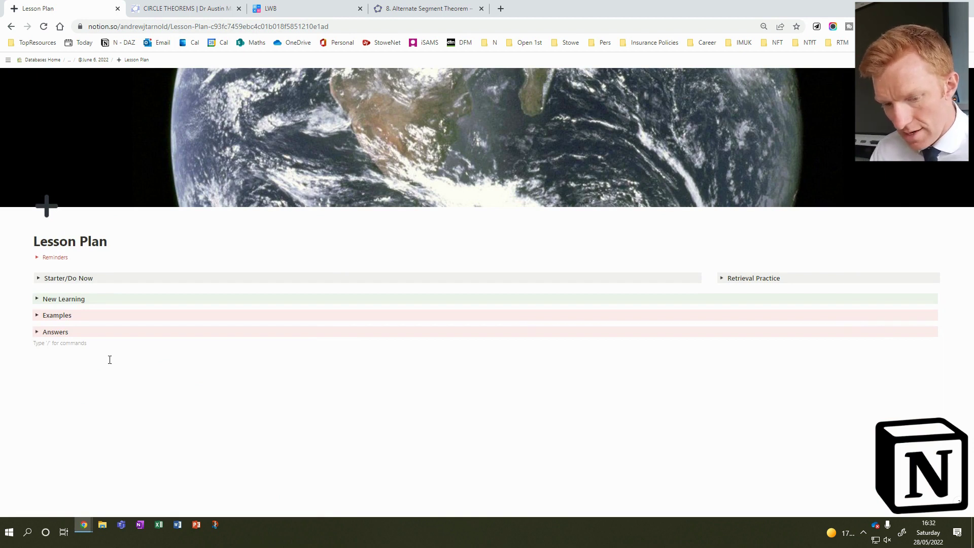
{"action": "left_click", "coordinate": [28, 331]}
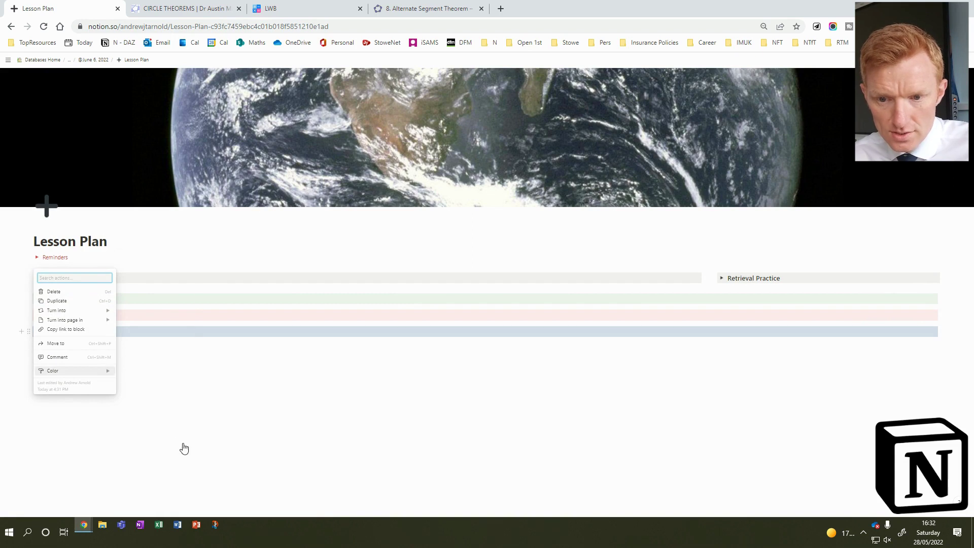
{"action": "left_click", "coordinate": [147, 408]}
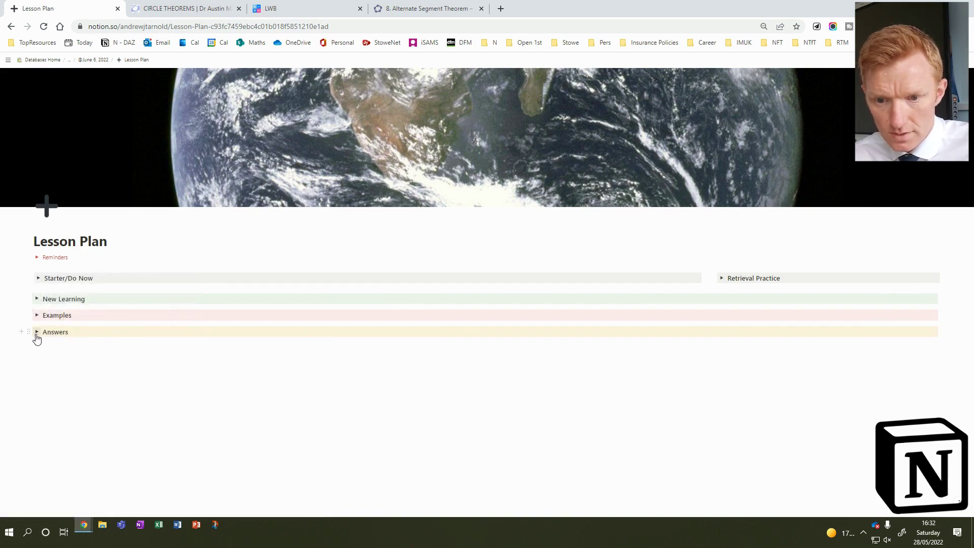
Step: Add a Toggle heading 3 named 'Plenary' below Answers and expand it
{"action": "left_click", "coordinate": [69, 345]}
{"action": "type", "text": "/togg"}
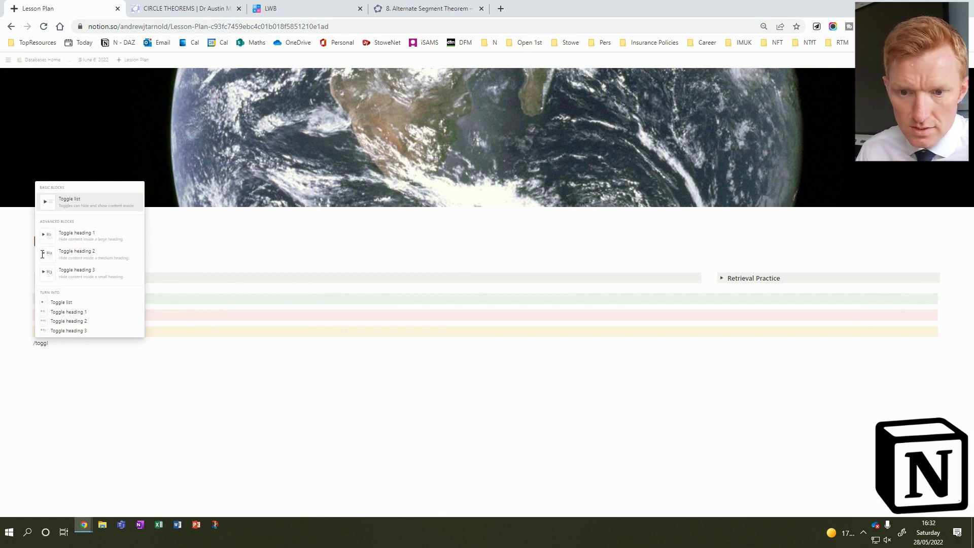
{"action": "left_click", "coordinate": [86, 270]}
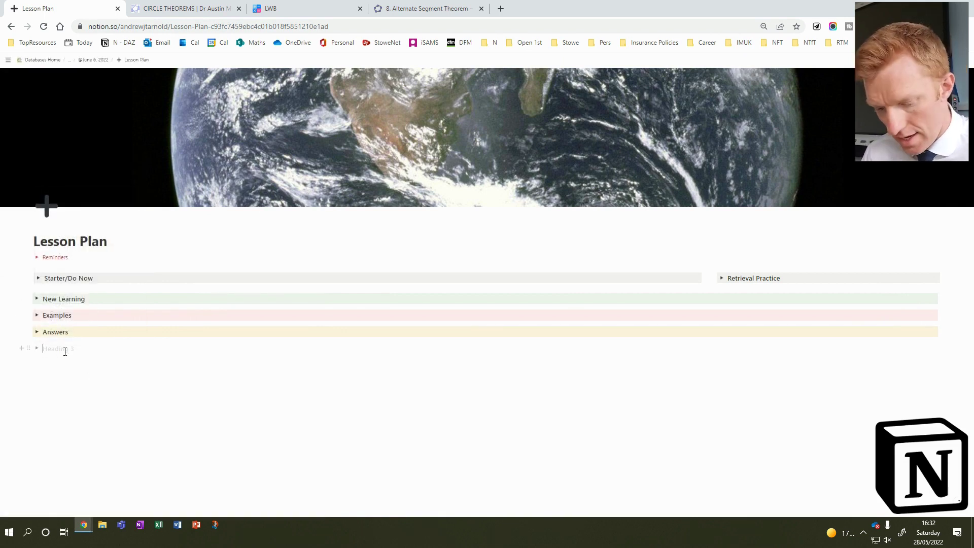
{"action": "type", "text": "Plenary"}
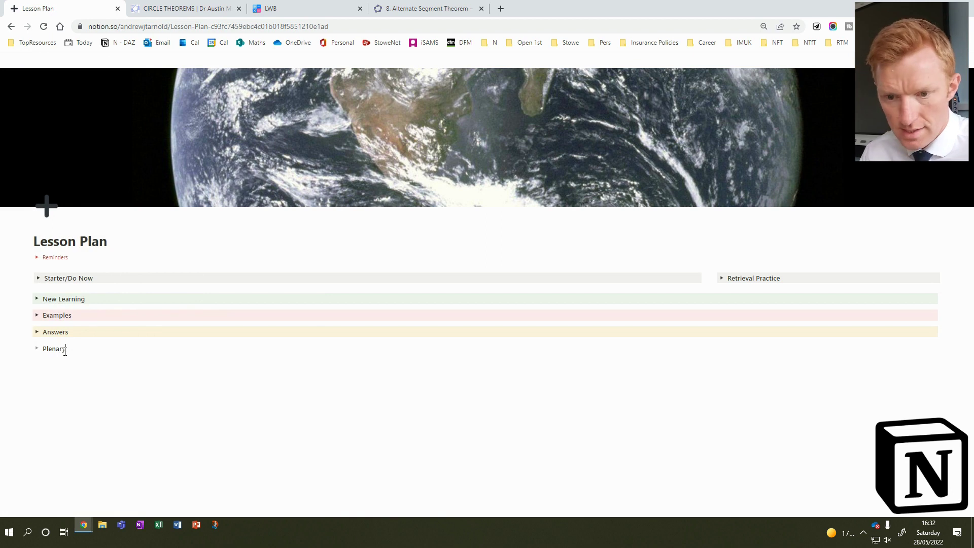
{"action": "left_click", "coordinate": [37, 348]}
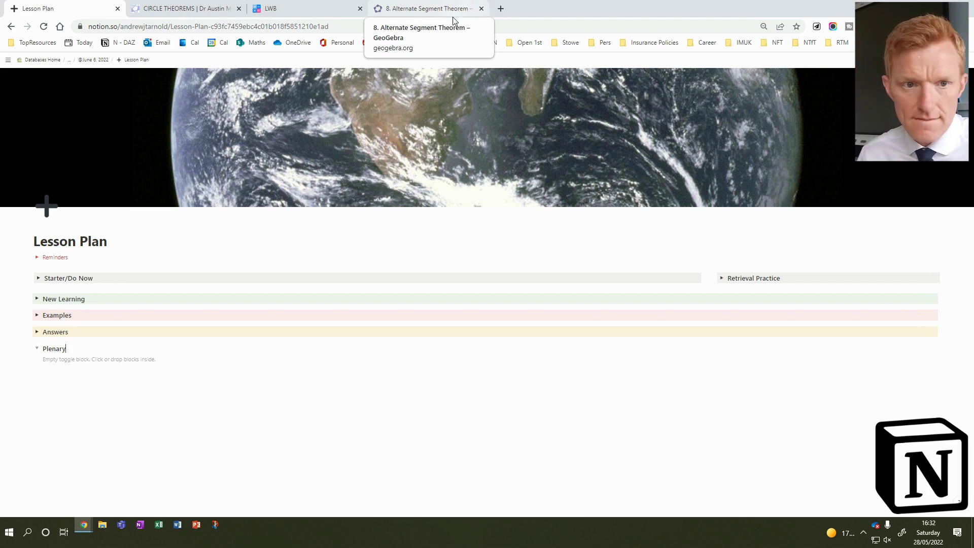
Step: Load examq.co.uk in a new browser tab and copy its web address
{"action": "left_click", "coordinate": [500, 9]}
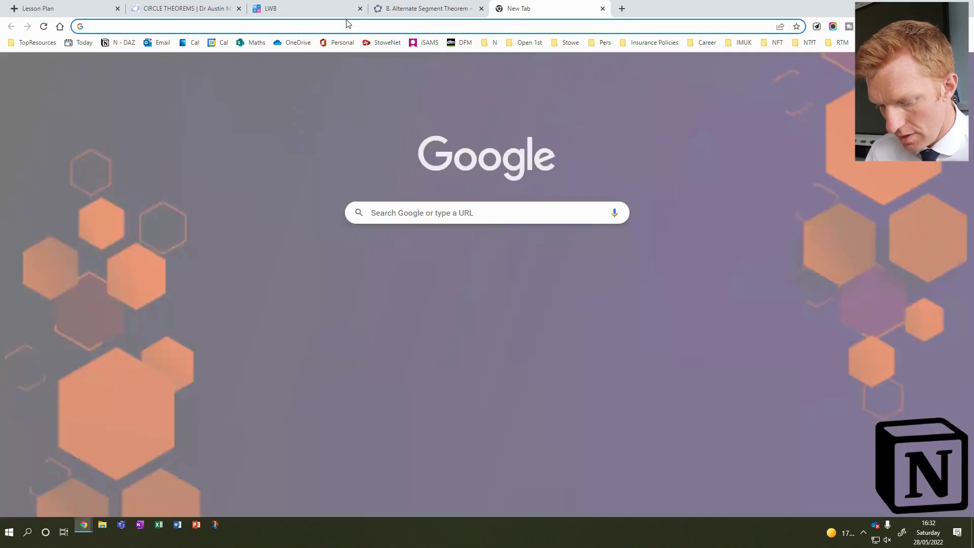
{"action": "type", "text": "examq.co.uk"}
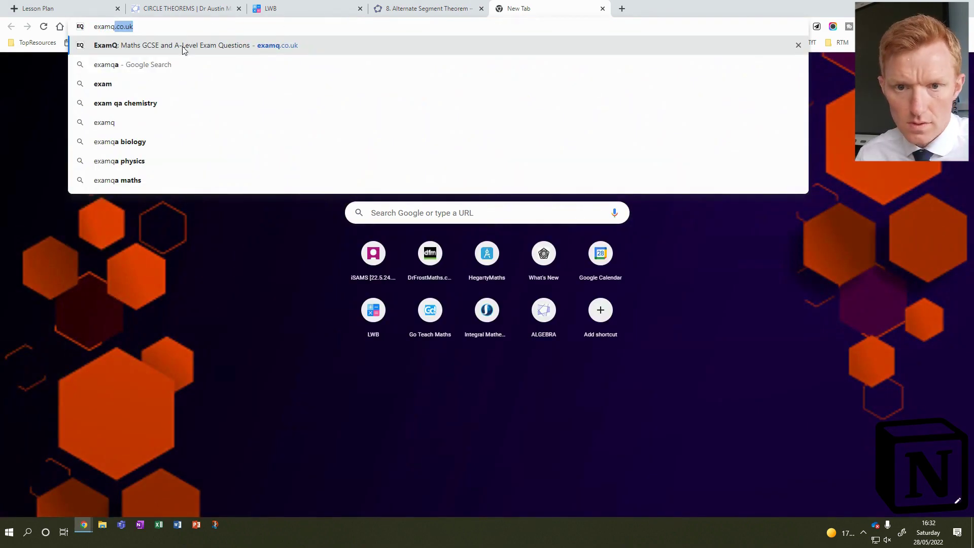
{"action": "key", "text": "Return"}
{"action": "left_click", "coordinate": [166, 28]}
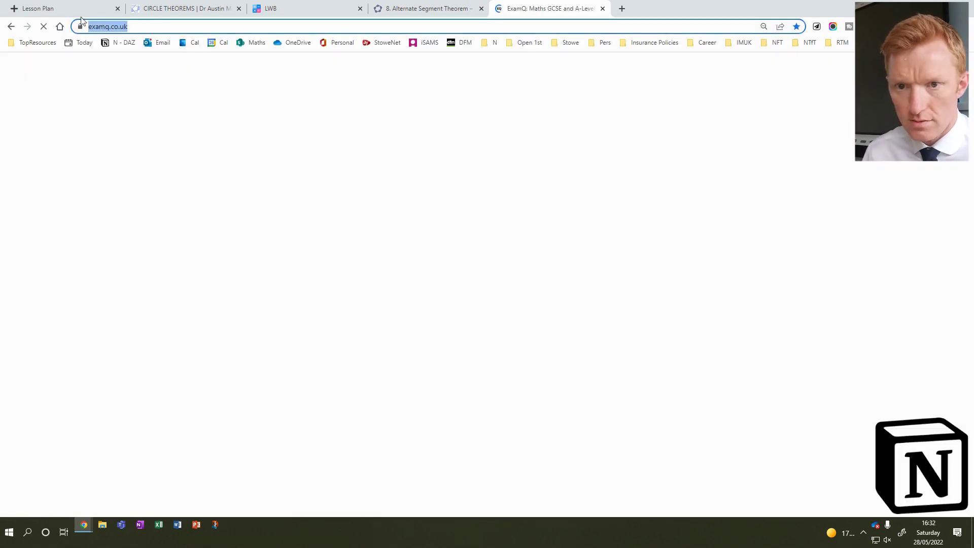
{"action": "left_click", "coordinate": [38, 9]}
Step: Paste the ExamQ address inside Plenary as an embed, then fold Plenary shut
{"action": "left_click", "coordinate": [67, 359]}
{"action": "key", "text": "ctrl+v"}
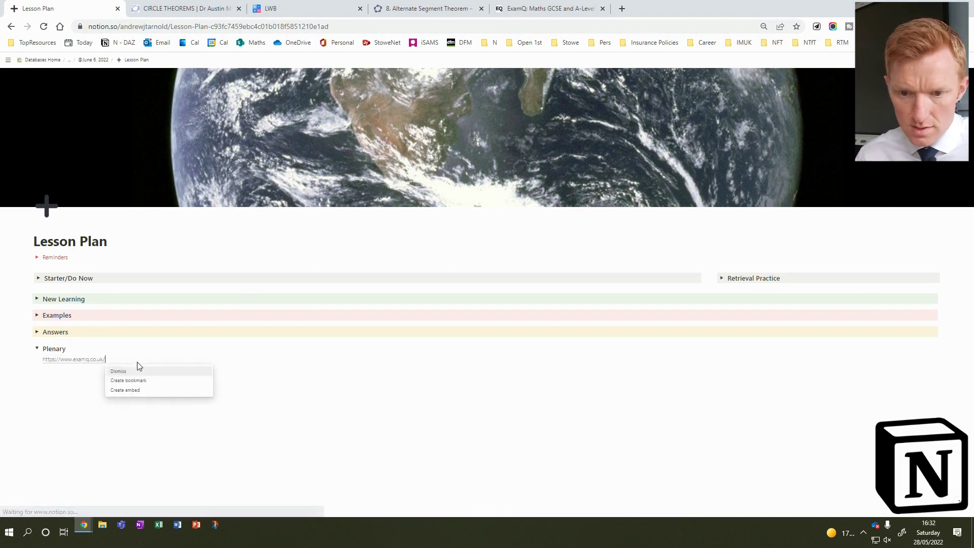
{"action": "left_click", "coordinate": [126, 390]}
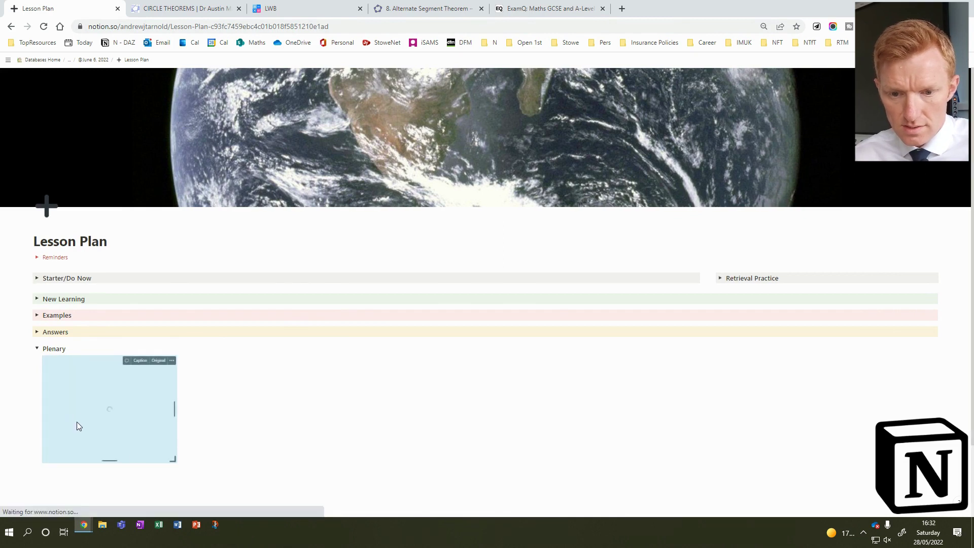
{"action": "scroll", "coordinate": [190, 476], "scroll_direction": "down", "scroll_amount": 3}
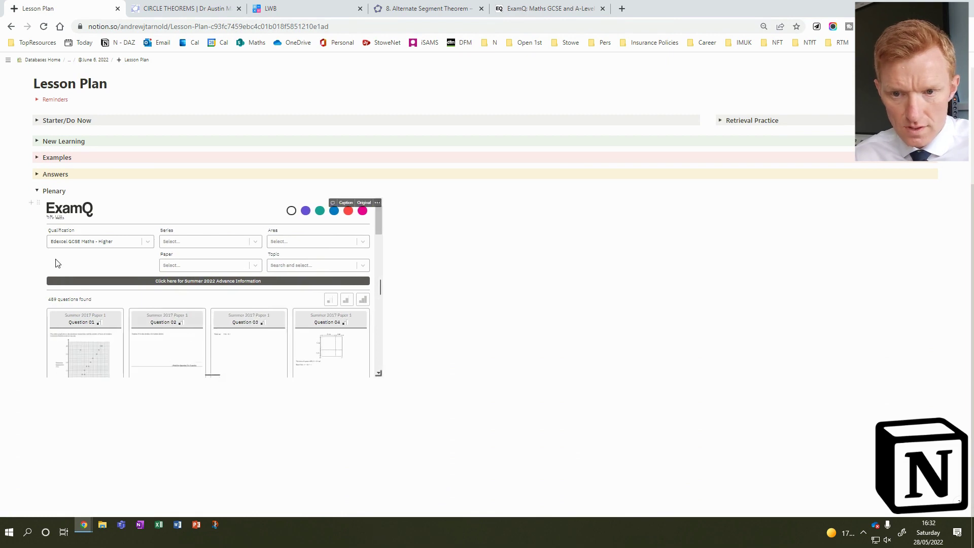
{"action": "left_click", "coordinate": [36, 185]}
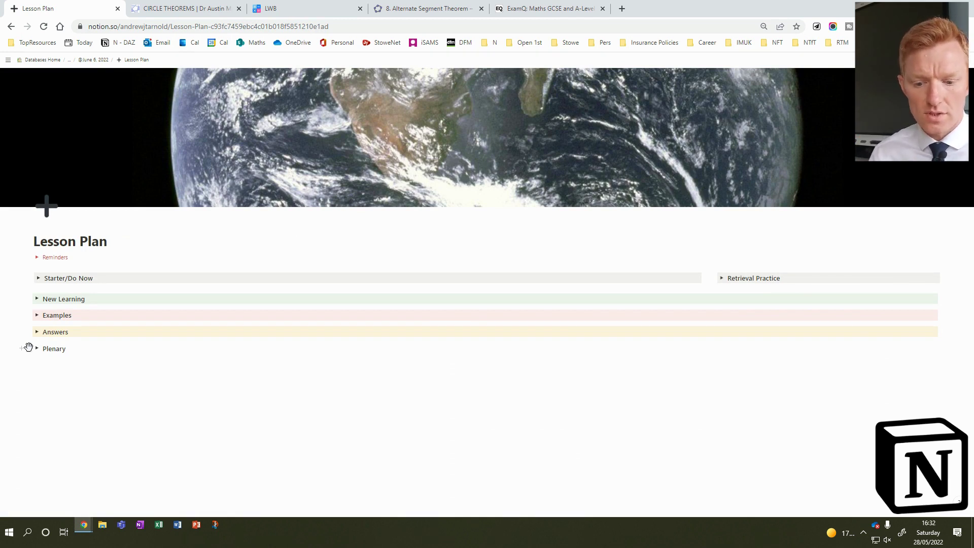
Step: Move Plenary into a second column beside Answers and expand both toggles
{"action": "left_click_drag", "start_coordinate": [28, 347], "coordinate": [940, 331]}
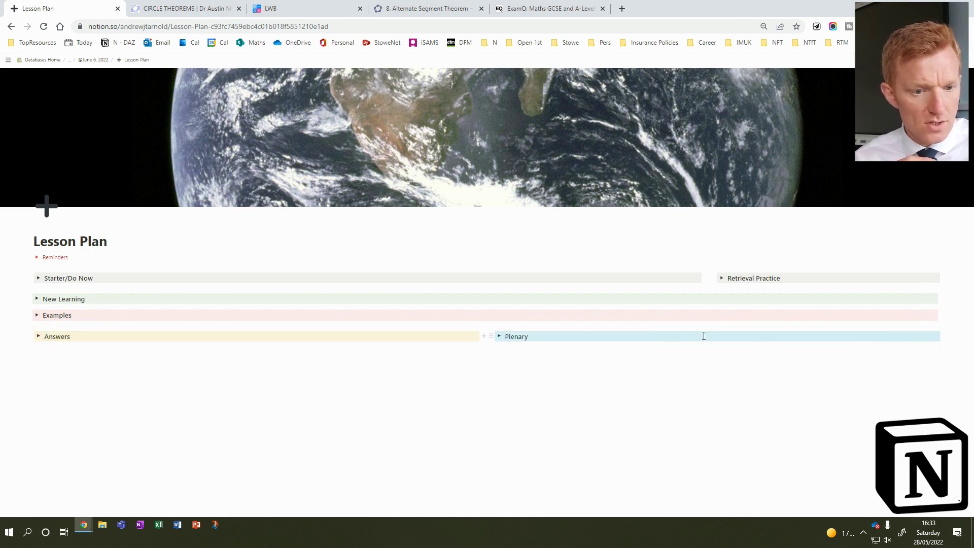
{"action": "left_click", "coordinate": [499, 337]}
{"action": "left_click", "coordinate": [37, 337]}
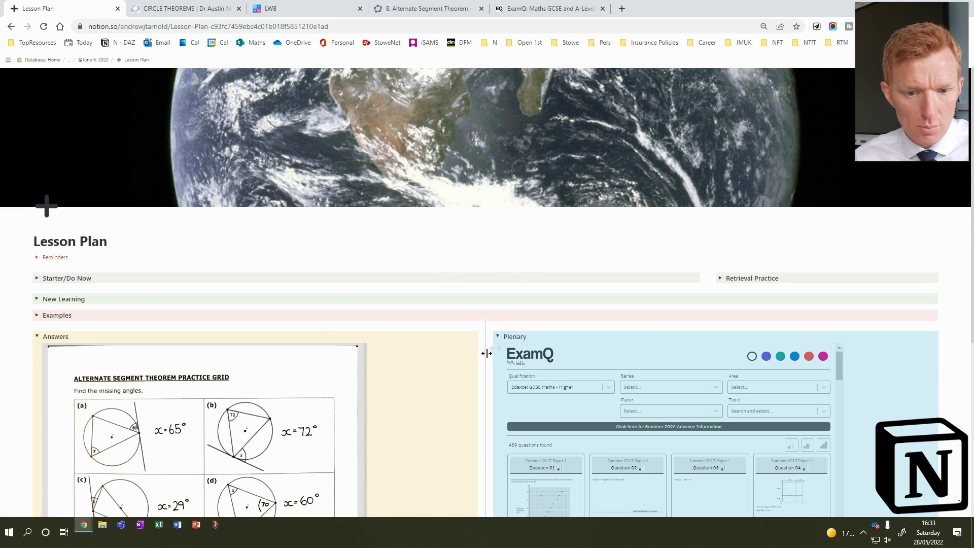
Step: Narrow the Answers column and enlarge the ExamQ embed to fill Plenary's column
{"action": "scroll", "coordinate": [490, 391], "scroll_direction": "down", "scroll_amount": 3}
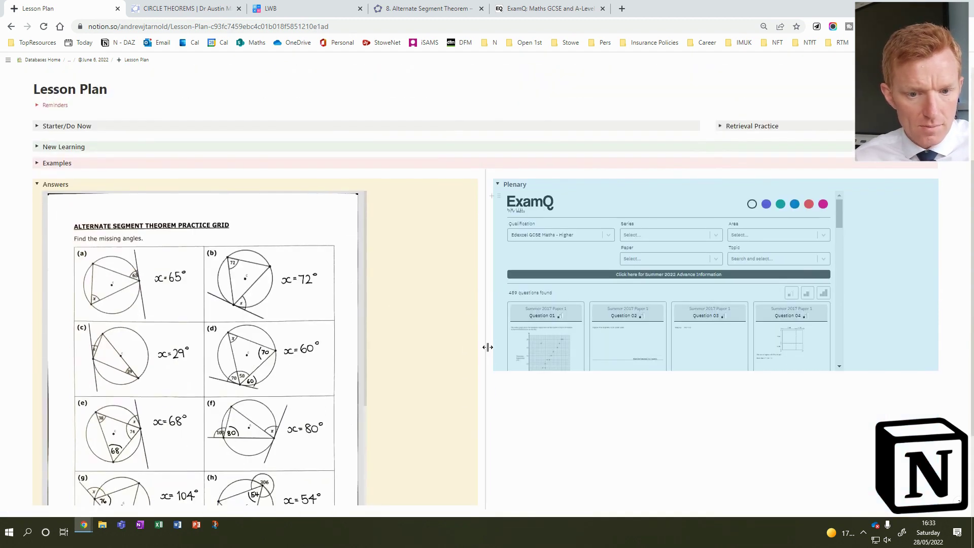
{"action": "left_click_drag", "start_coordinate": [487, 347], "coordinate": [387, 352]}
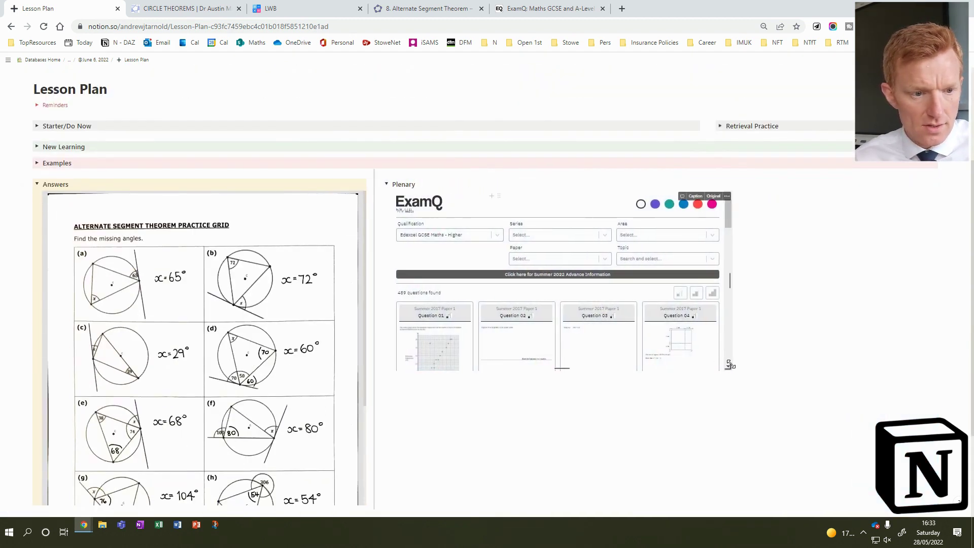
{"action": "left_click_drag", "start_coordinate": [730, 370], "coordinate": [956, 474]}
{"action": "scroll", "coordinate": [956, 474], "scroll_direction": "down", "scroll_amount": 3}
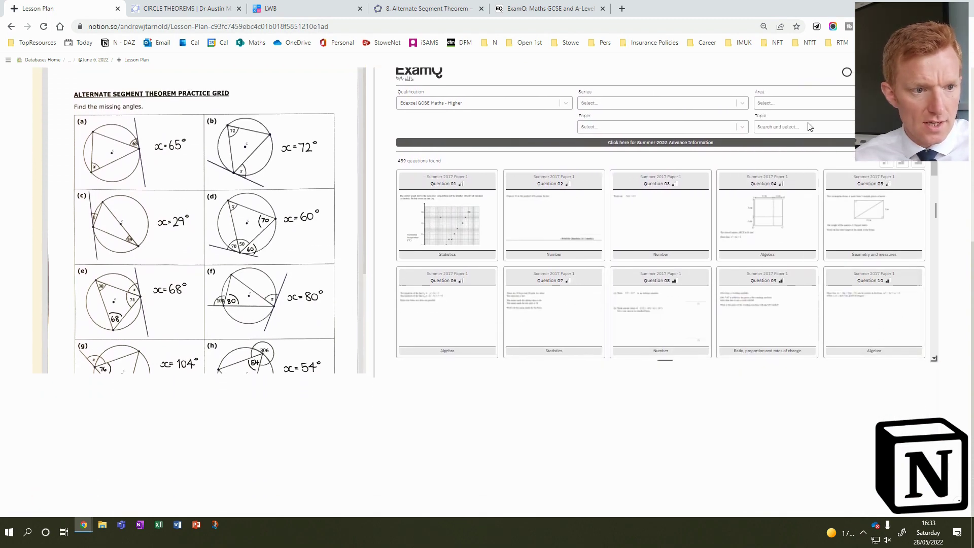
Step: Filter the embedded ExamQ questions to the Circle theorems topic
{"action": "left_click", "coordinate": [811, 129]}
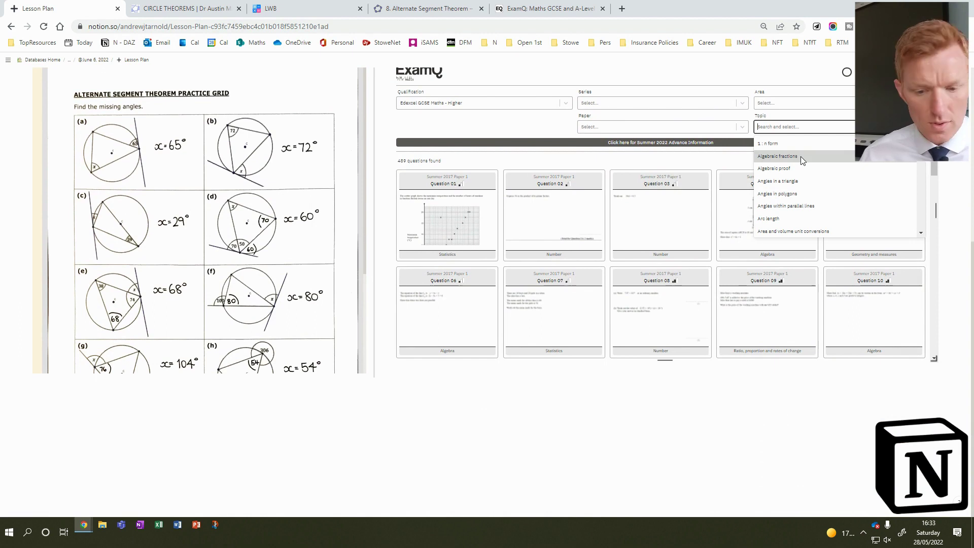
{"action": "type", "text": "ci"}
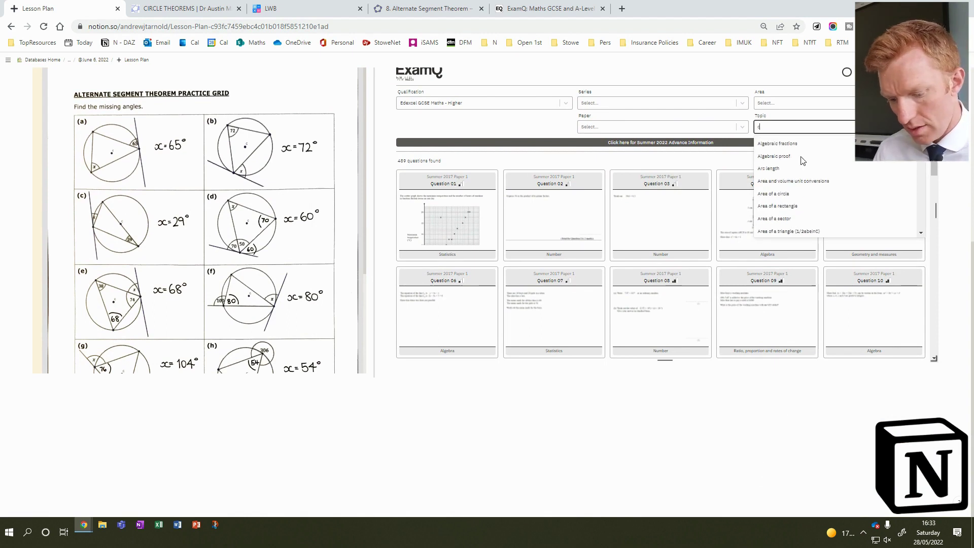
{"action": "type", "text": "rcle"}
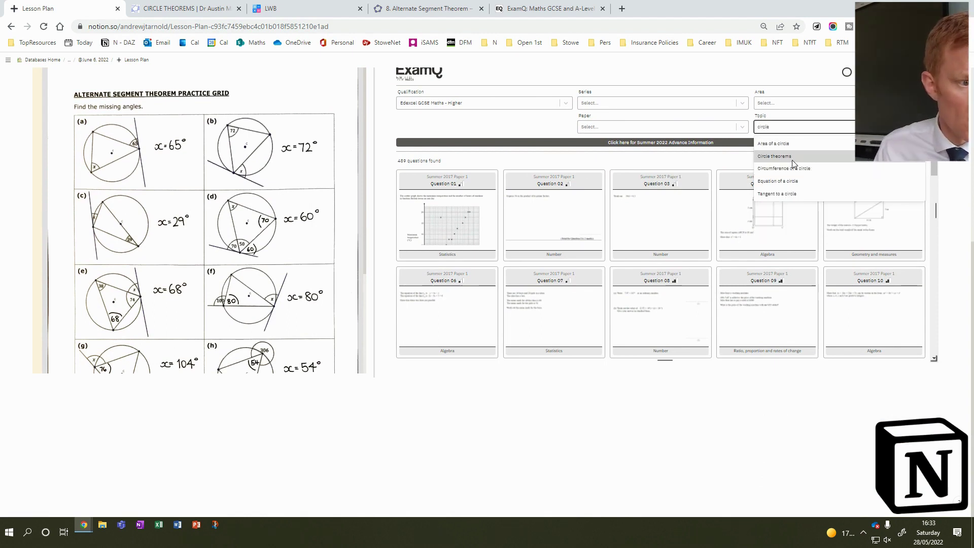
{"action": "left_click", "coordinate": [785, 161]}
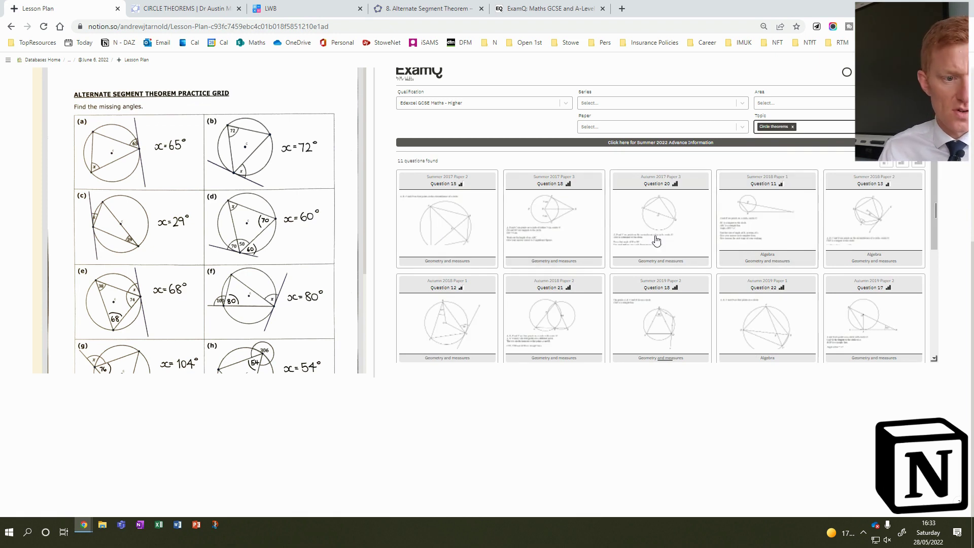
Step: Show the mark scheme for Circle theorems Question 20
{"action": "left_click", "coordinate": [662, 219]}
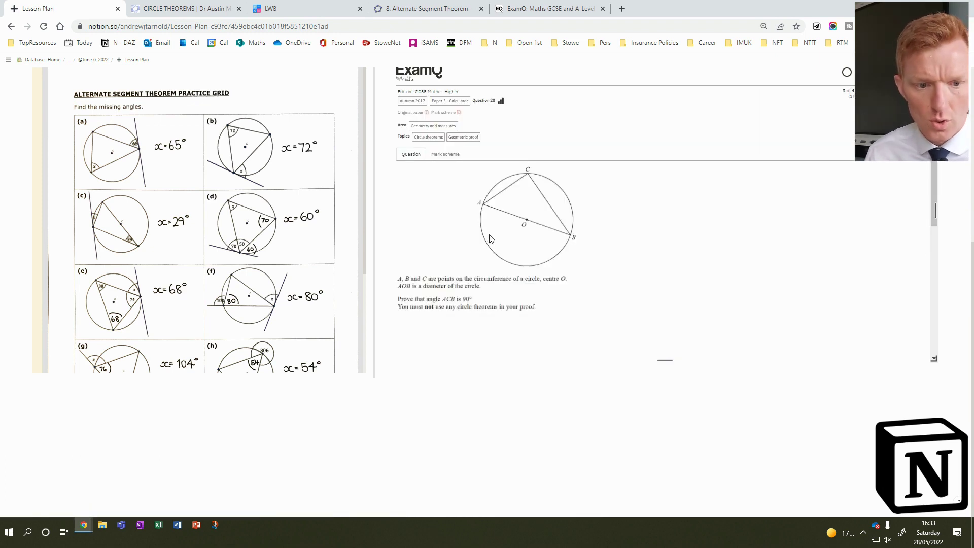
{"action": "scroll", "coordinate": [492, 235], "scroll_direction": "down", "scroll_amount": 5}
{"action": "scroll", "coordinate": [491, 239], "scroll_direction": "up", "scroll_amount": 3}
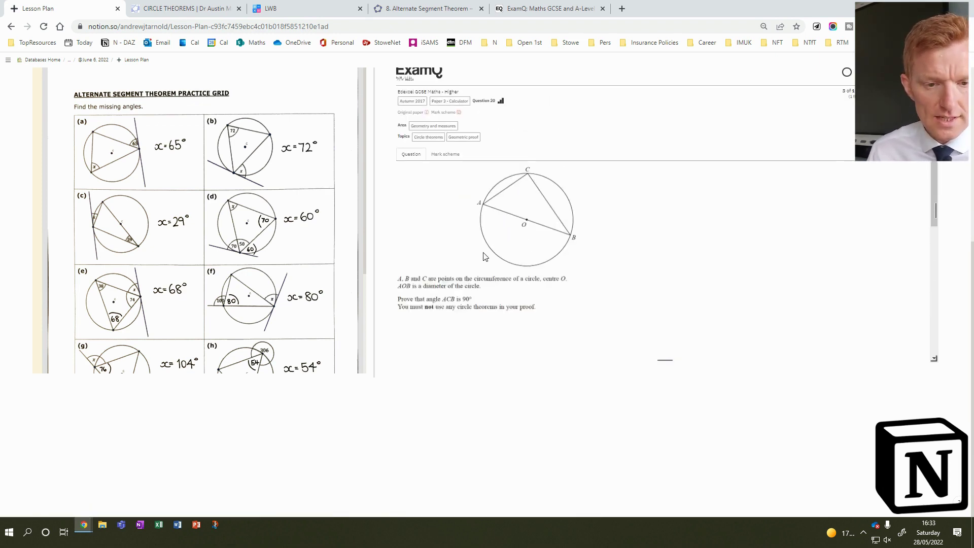
{"action": "left_click", "coordinate": [442, 157]}
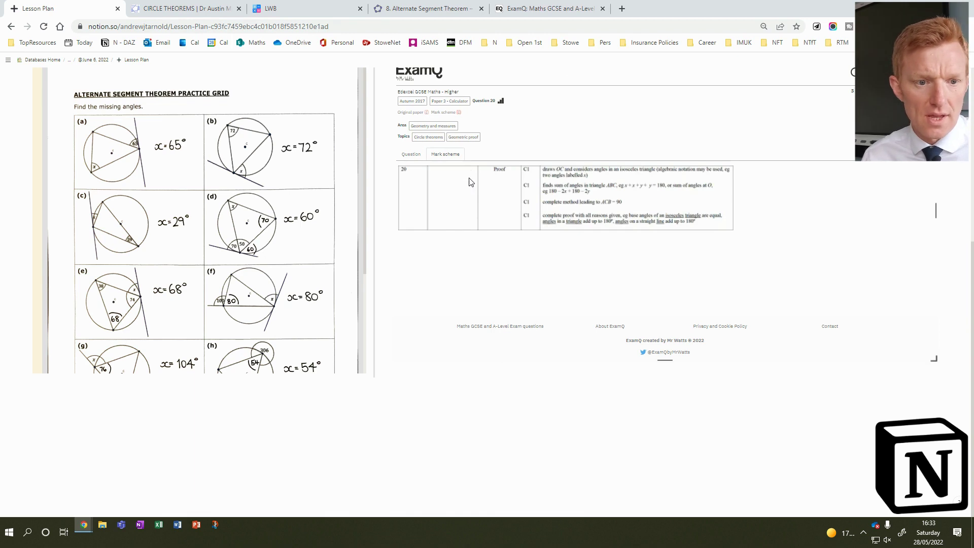
{"action": "scroll", "coordinate": [424, 199], "scroll_direction": "up", "scroll_amount": 2}
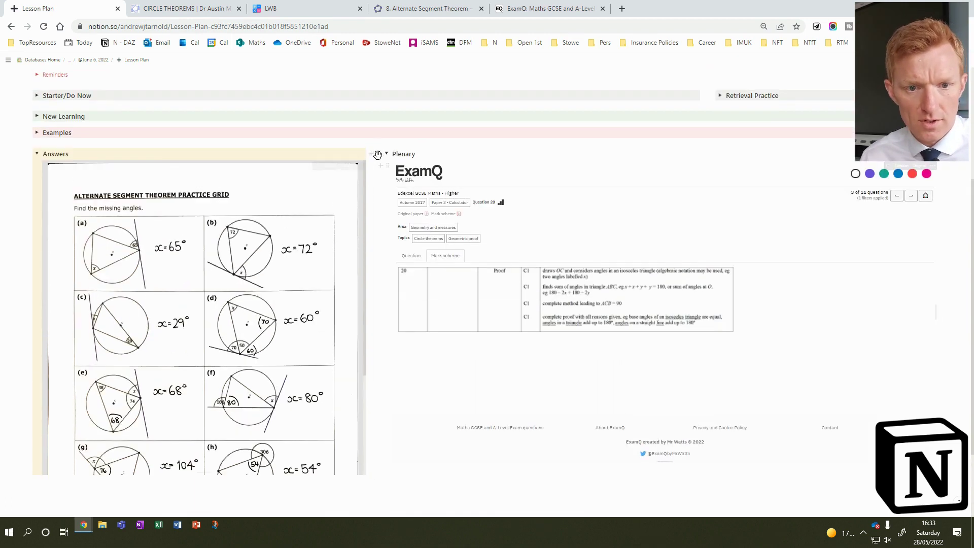
Step: Give Plenary a yellow background and collapse the Answers toggle
{"action": "left_click", "coordinate": [378, 155]}
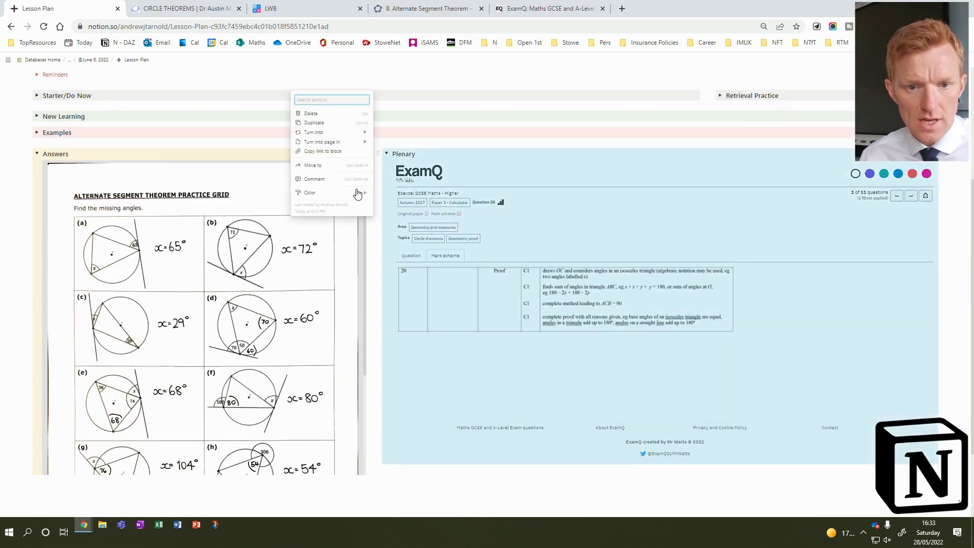
{"action": "mouse_move", "coordinate": [354, 194]}
{"action": "left_click", "coordinate": [392, 260]}
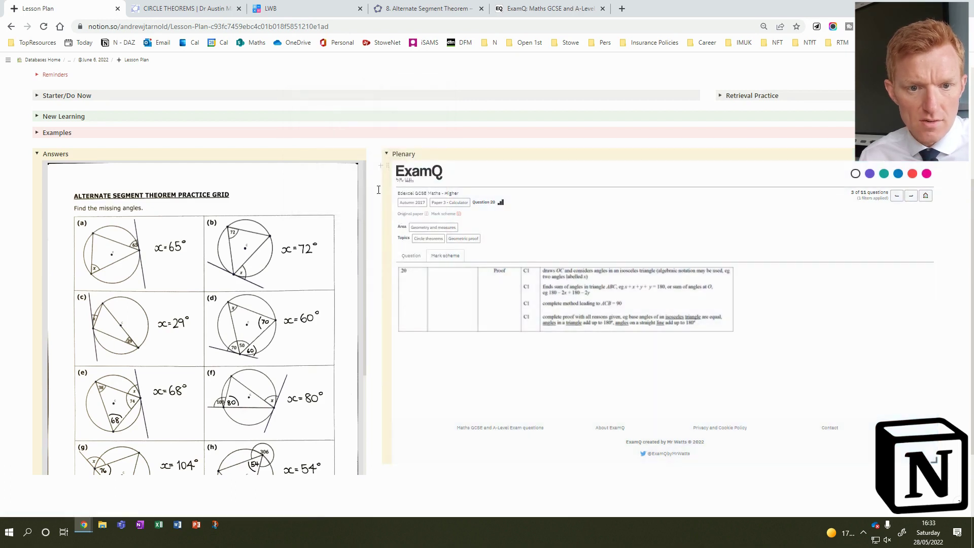
{"action": "left_click", "coordinate": [37, 153]}
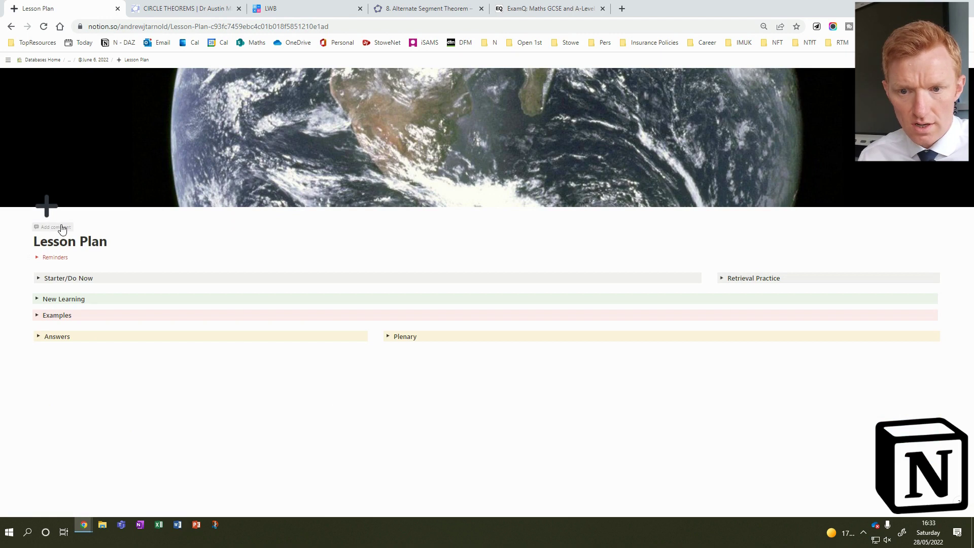